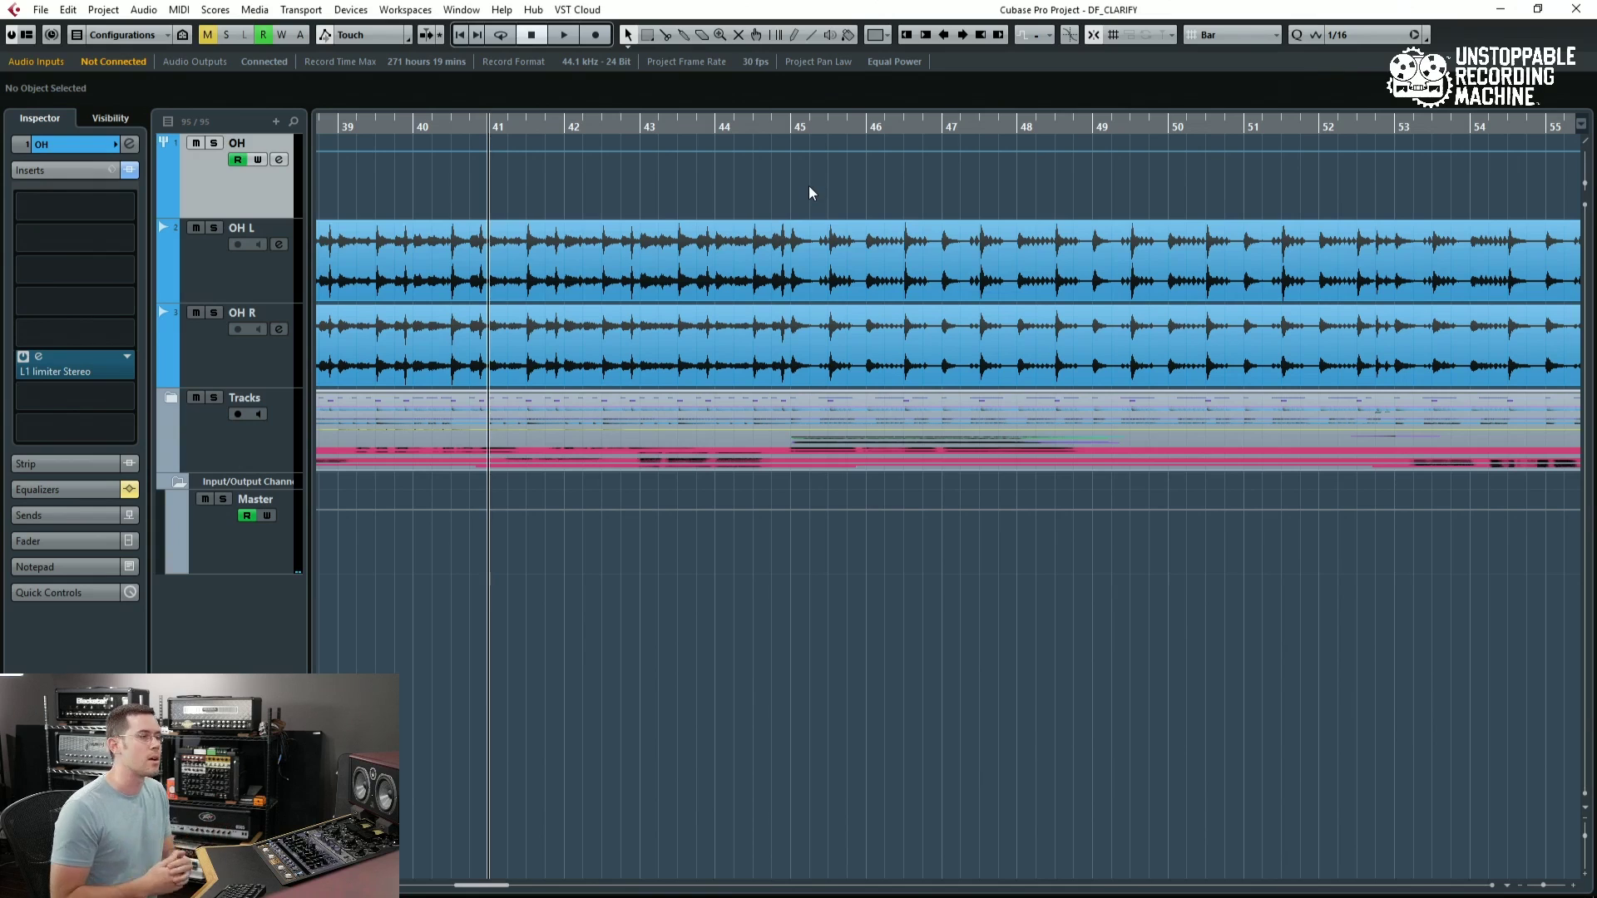
- Audition the unprocessed overheads from bar 41 and load DF-CLARIFY into the first insert slot of the OH track
key("space")
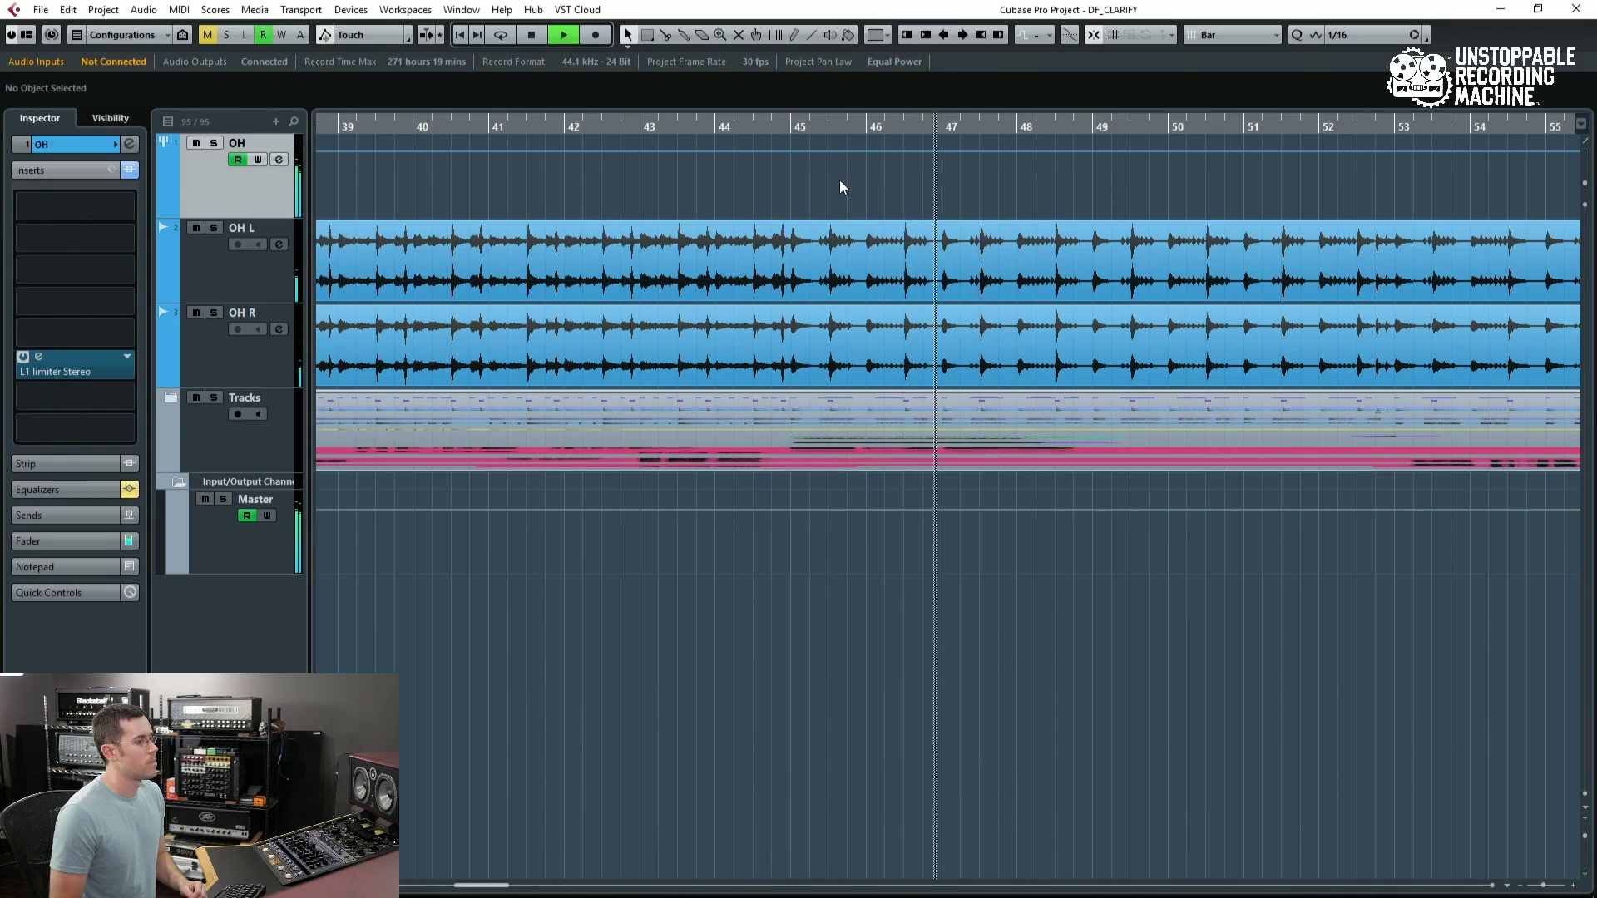
key("space")
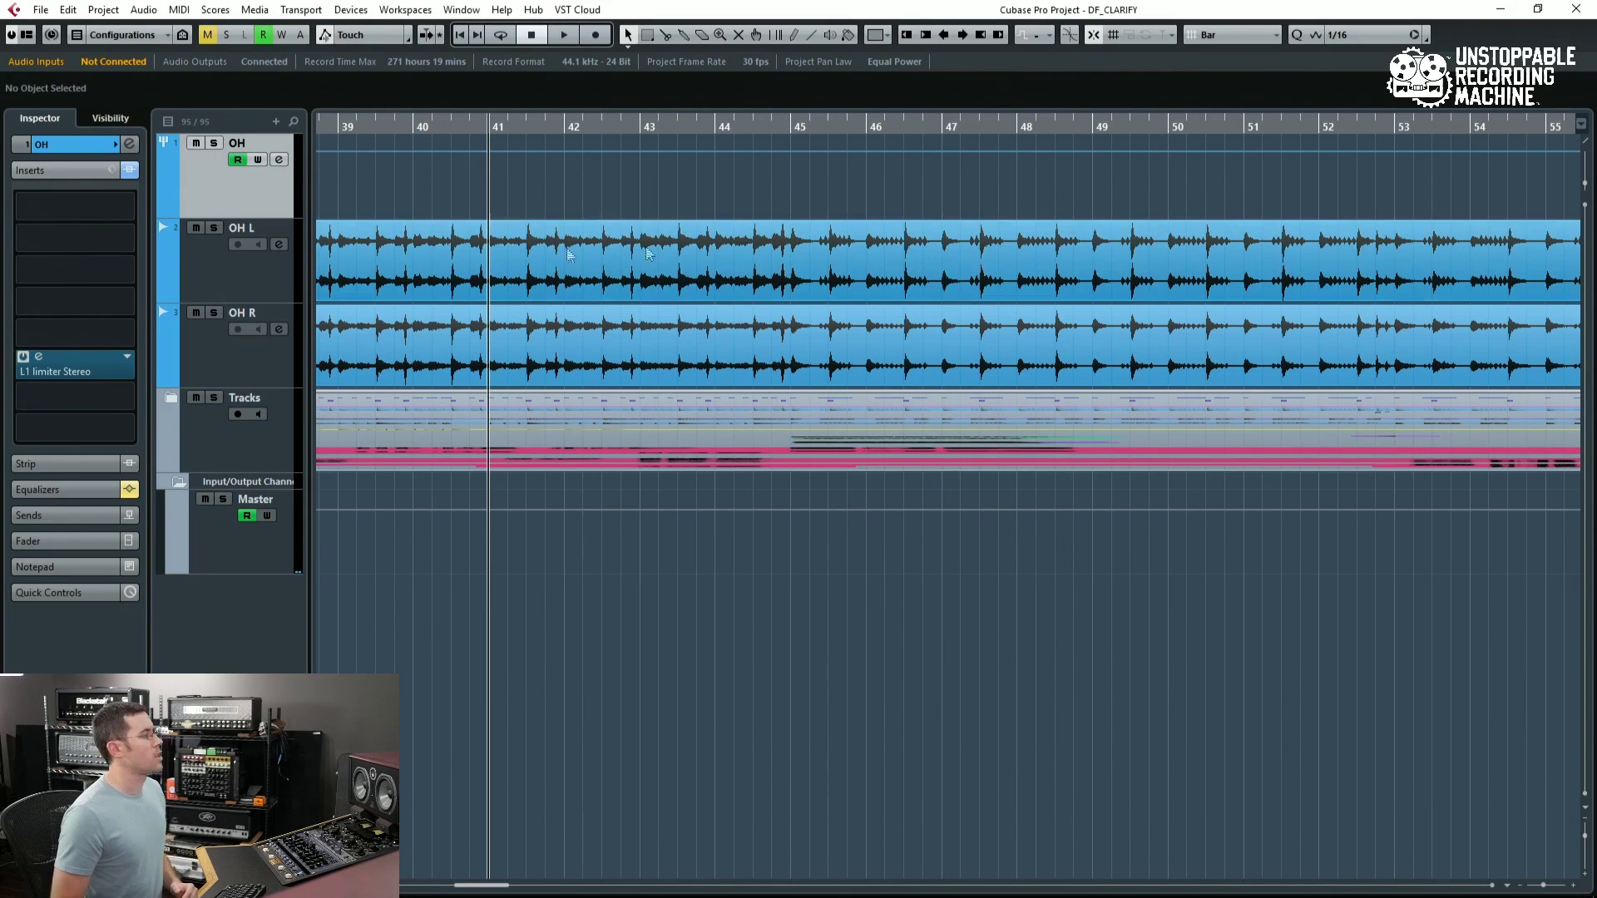
left_click(88, 207)
type("clarify")
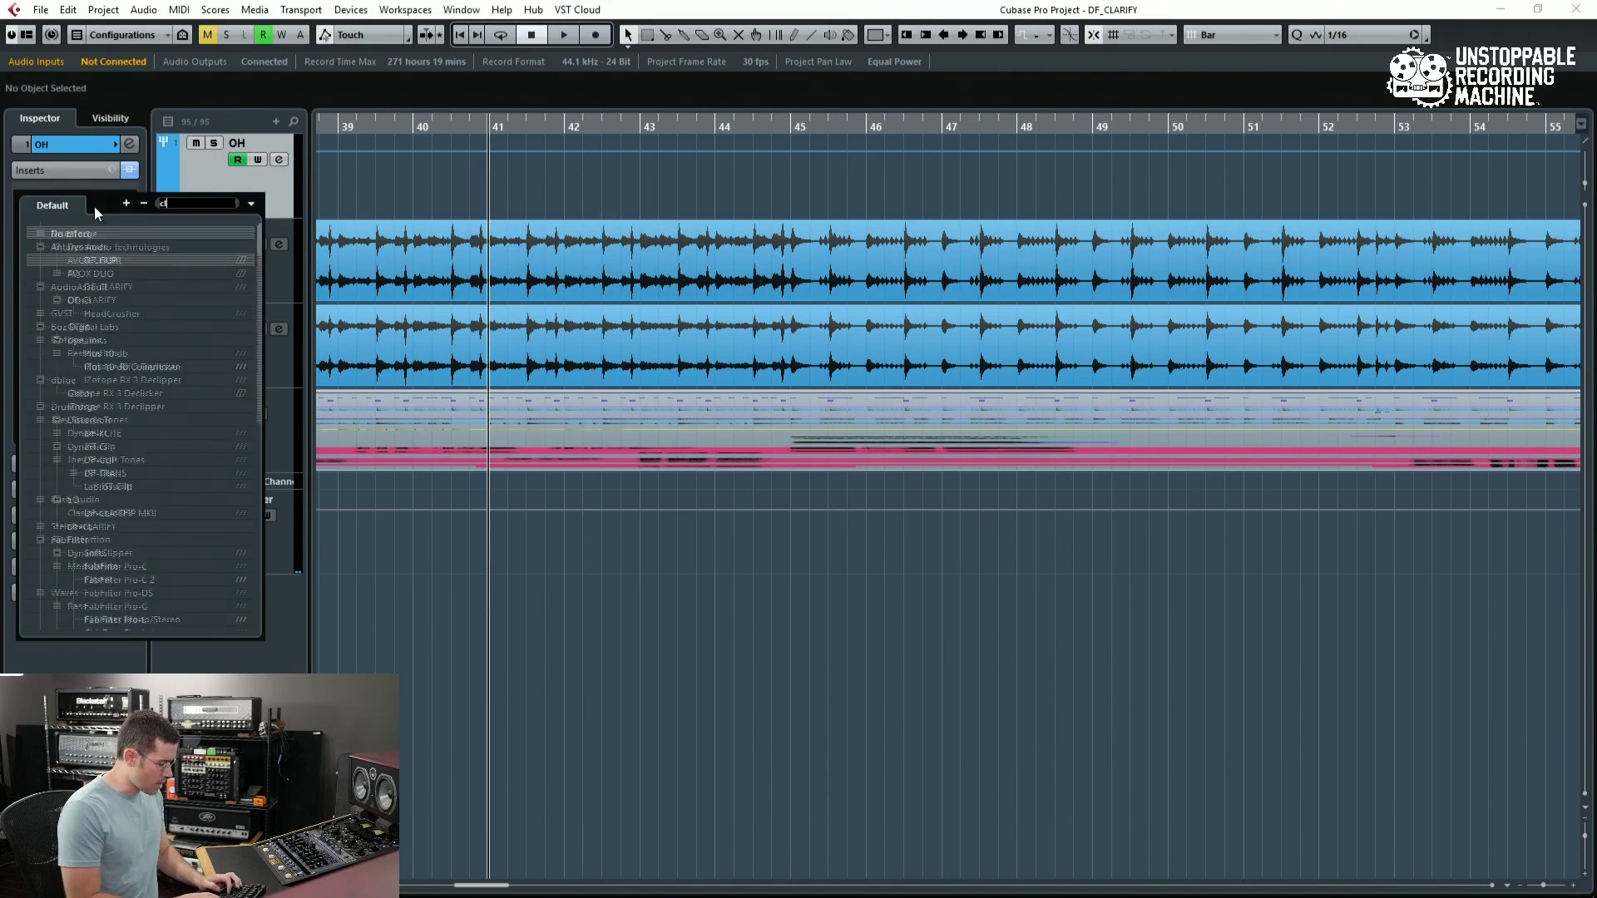
key("Return")
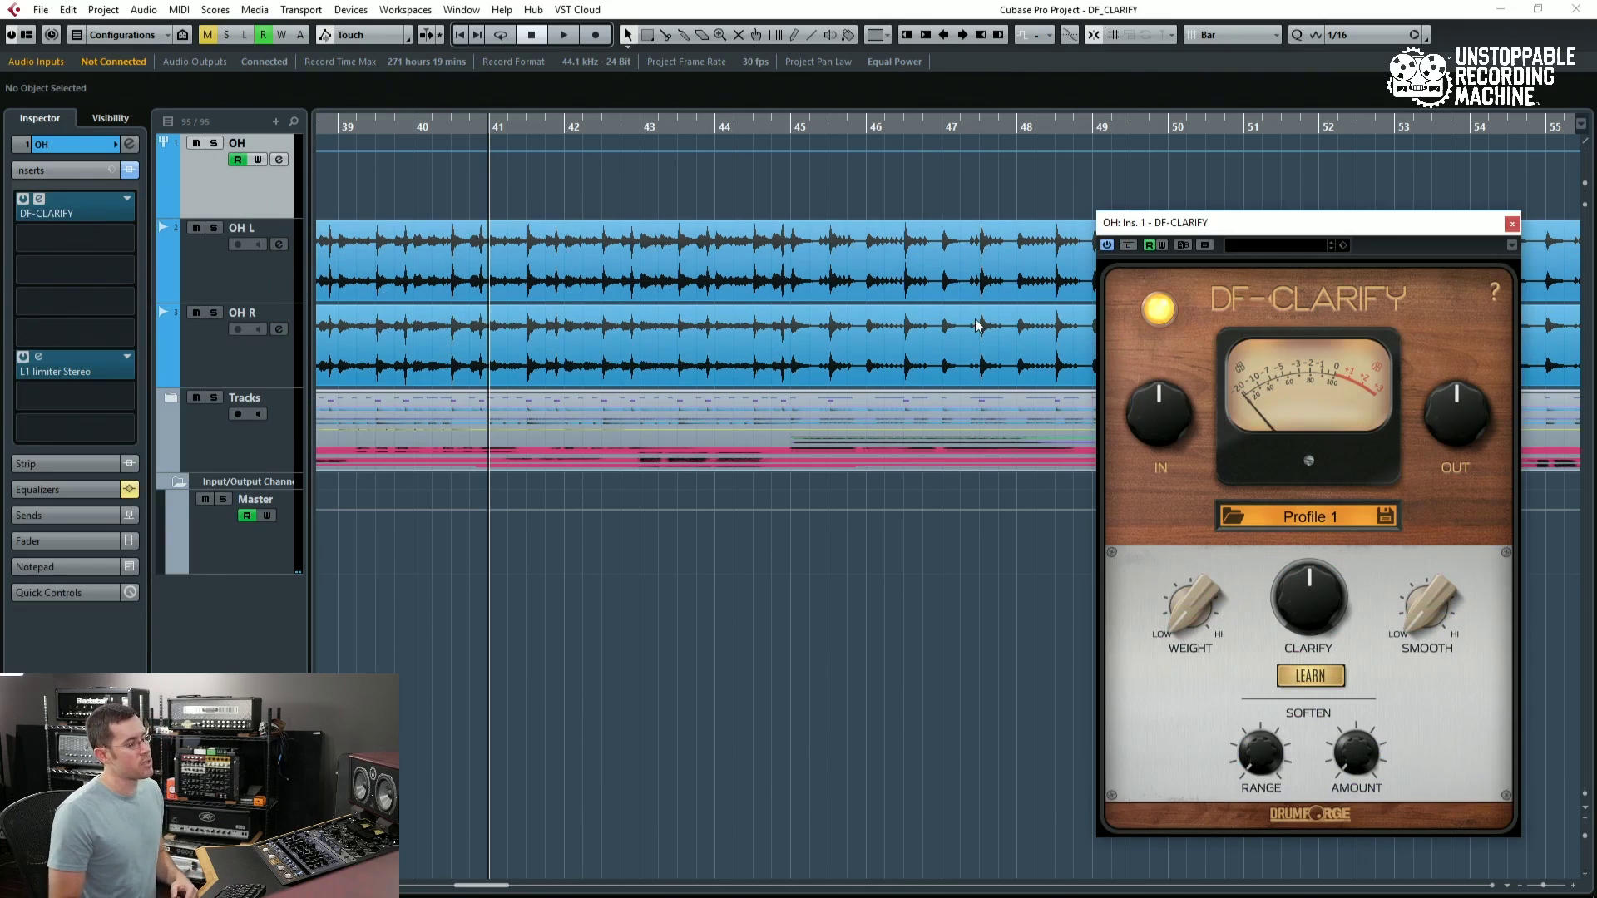
left_click_drag(1396, 223, 1400, 194)
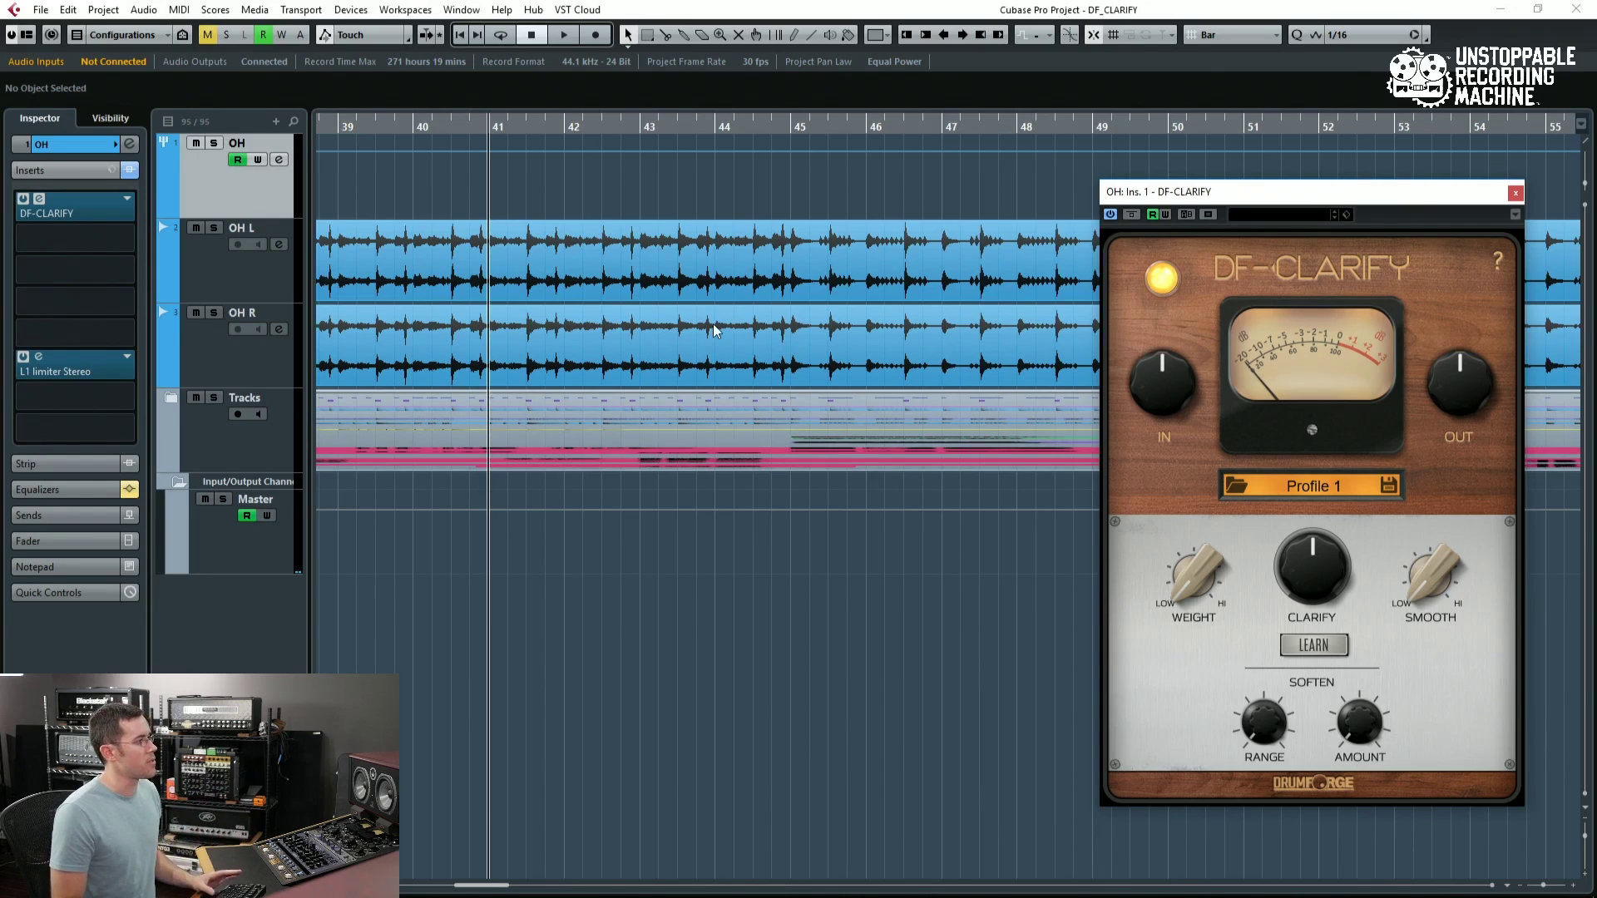
- Have DF-CLARIFY learn the overheads by playing them from bar 41 and again from bar 76 in Learn mode
key("space")
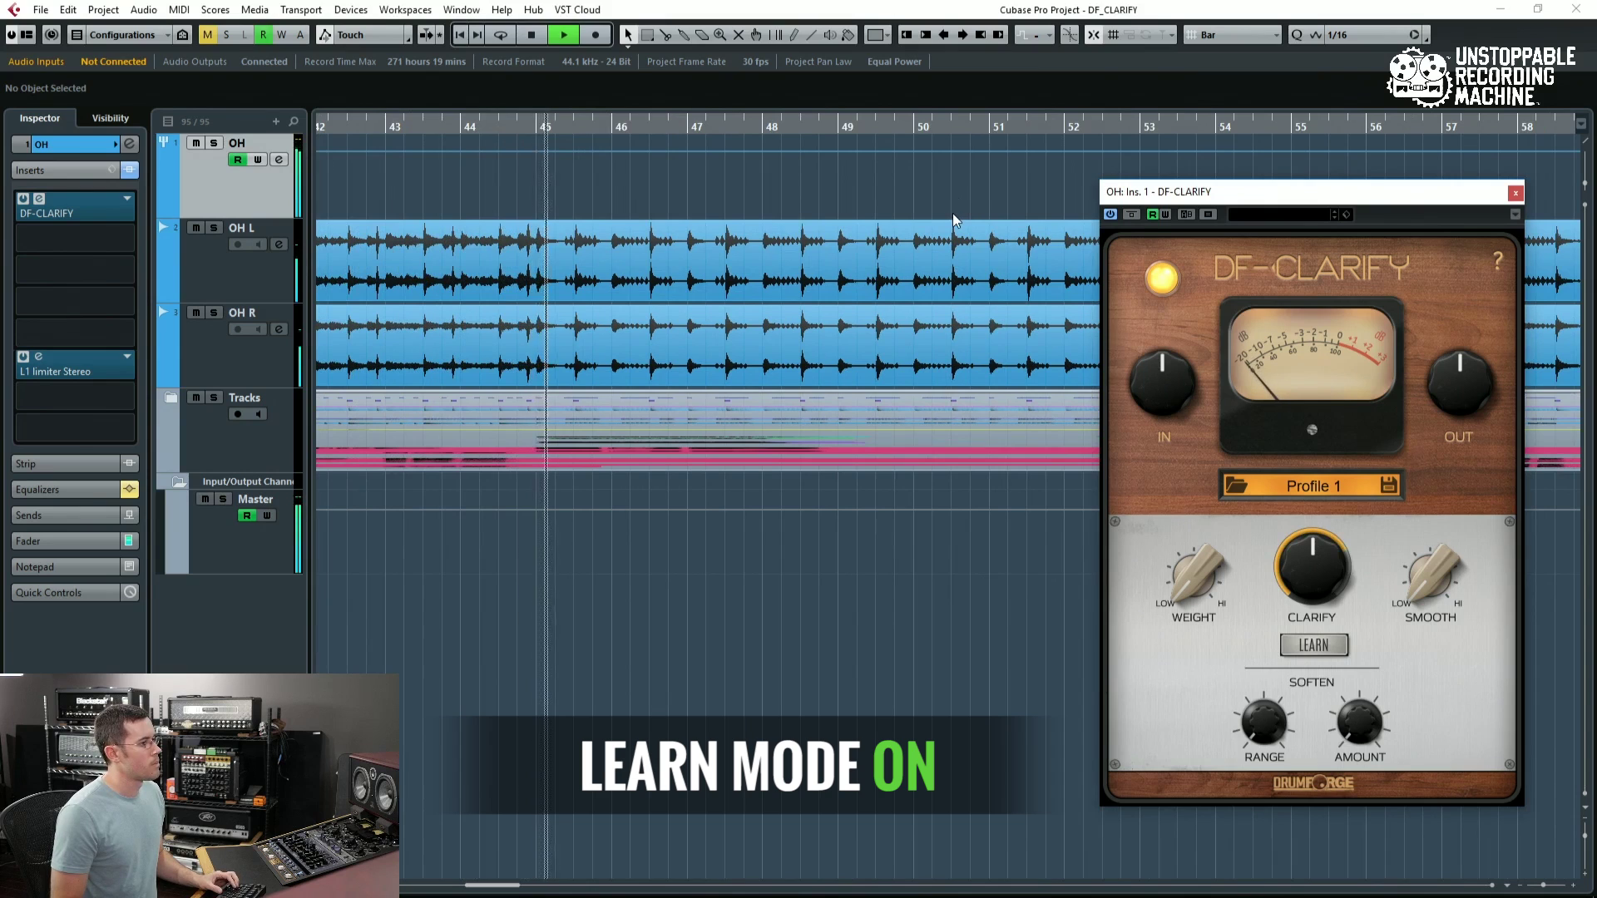
key("space")
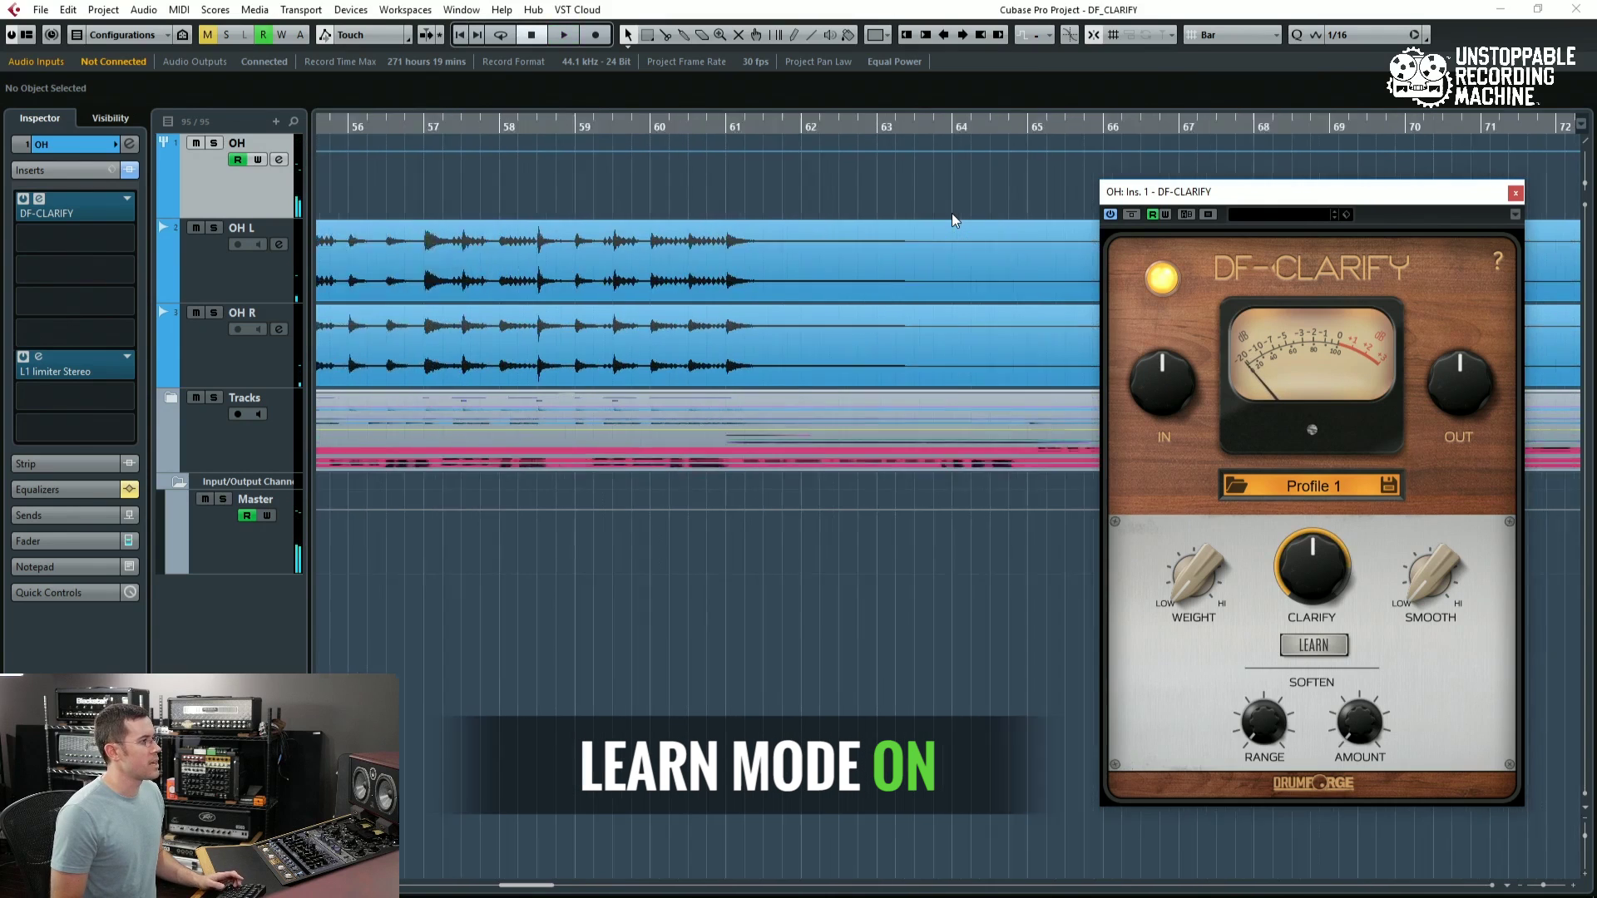
scroll(951, 220, "right", 5)
left_click(423, 127)
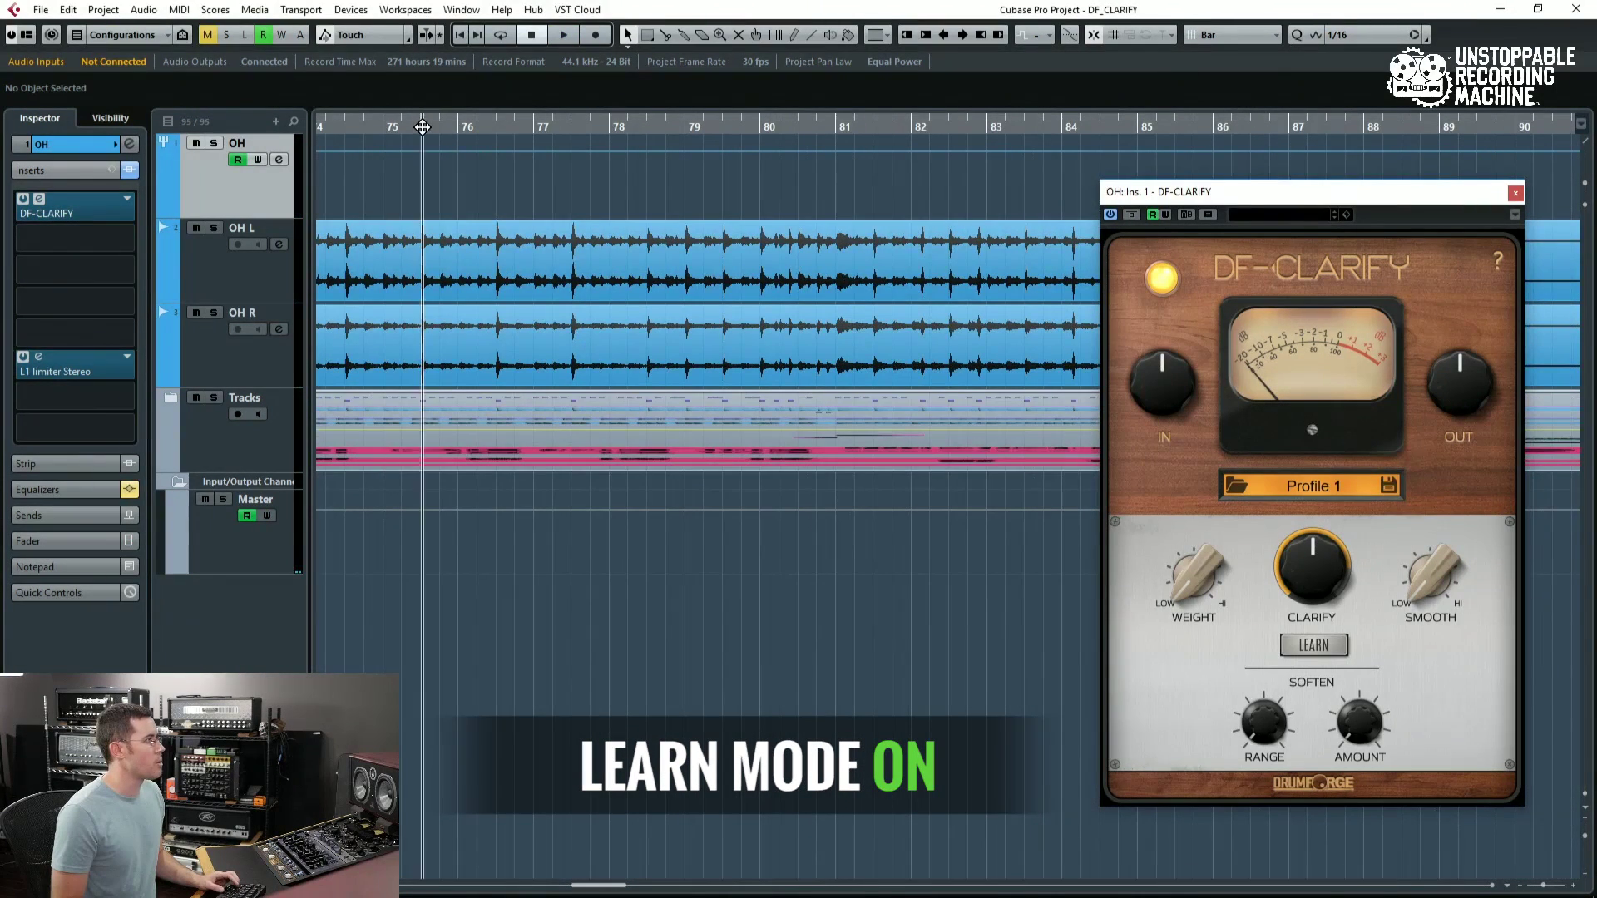
left_click_drag(423, 126, 455, 126)
key("space")
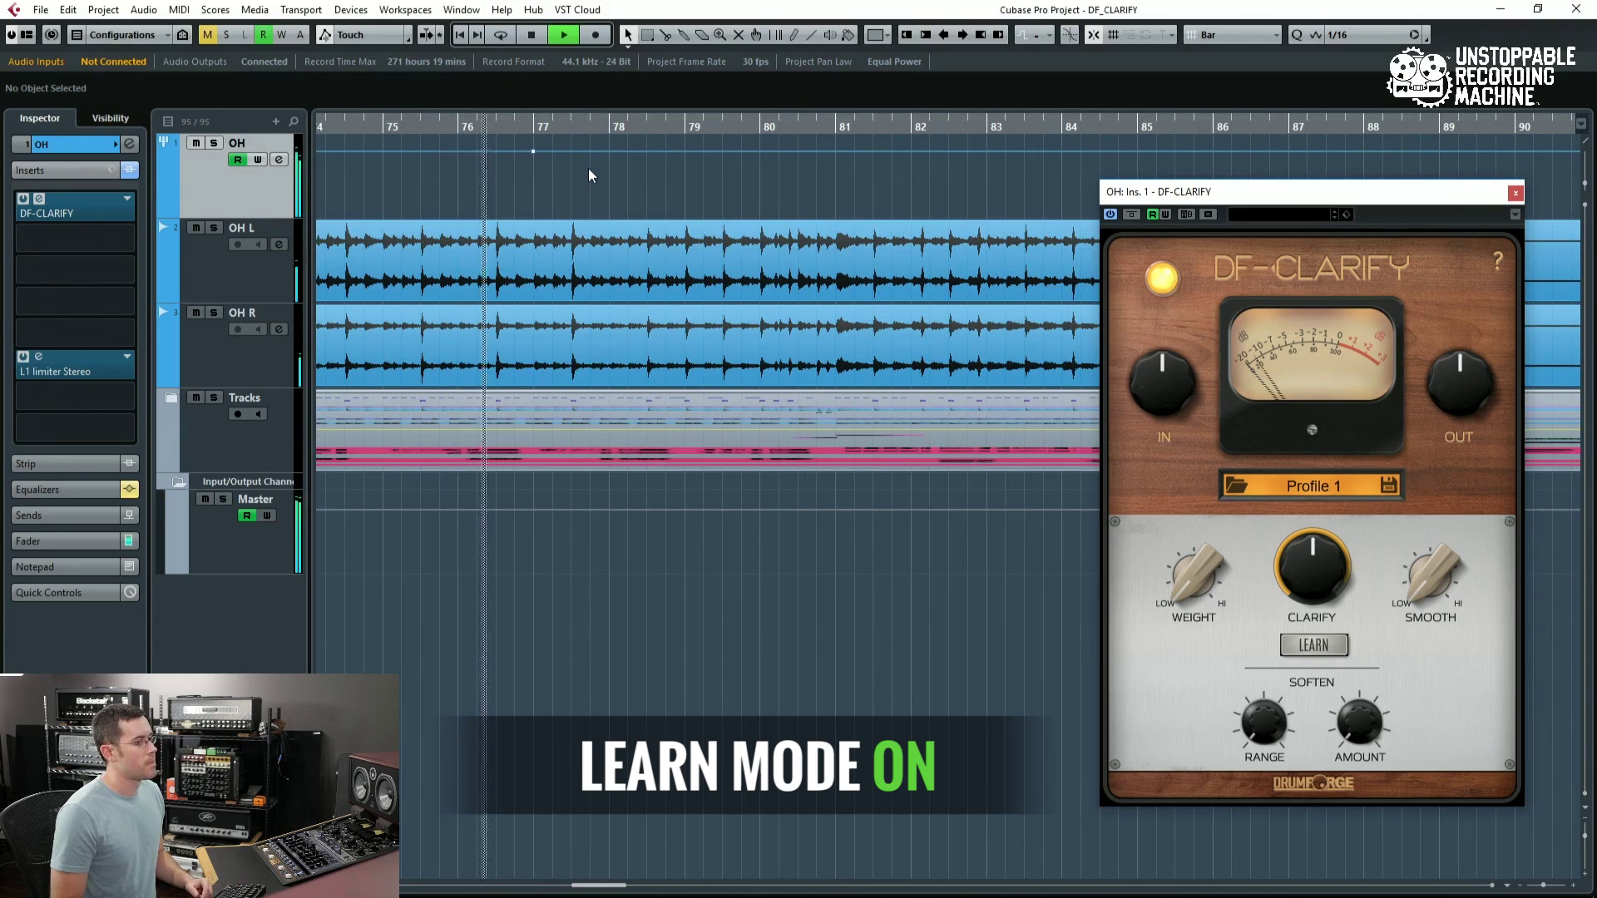
key("space")
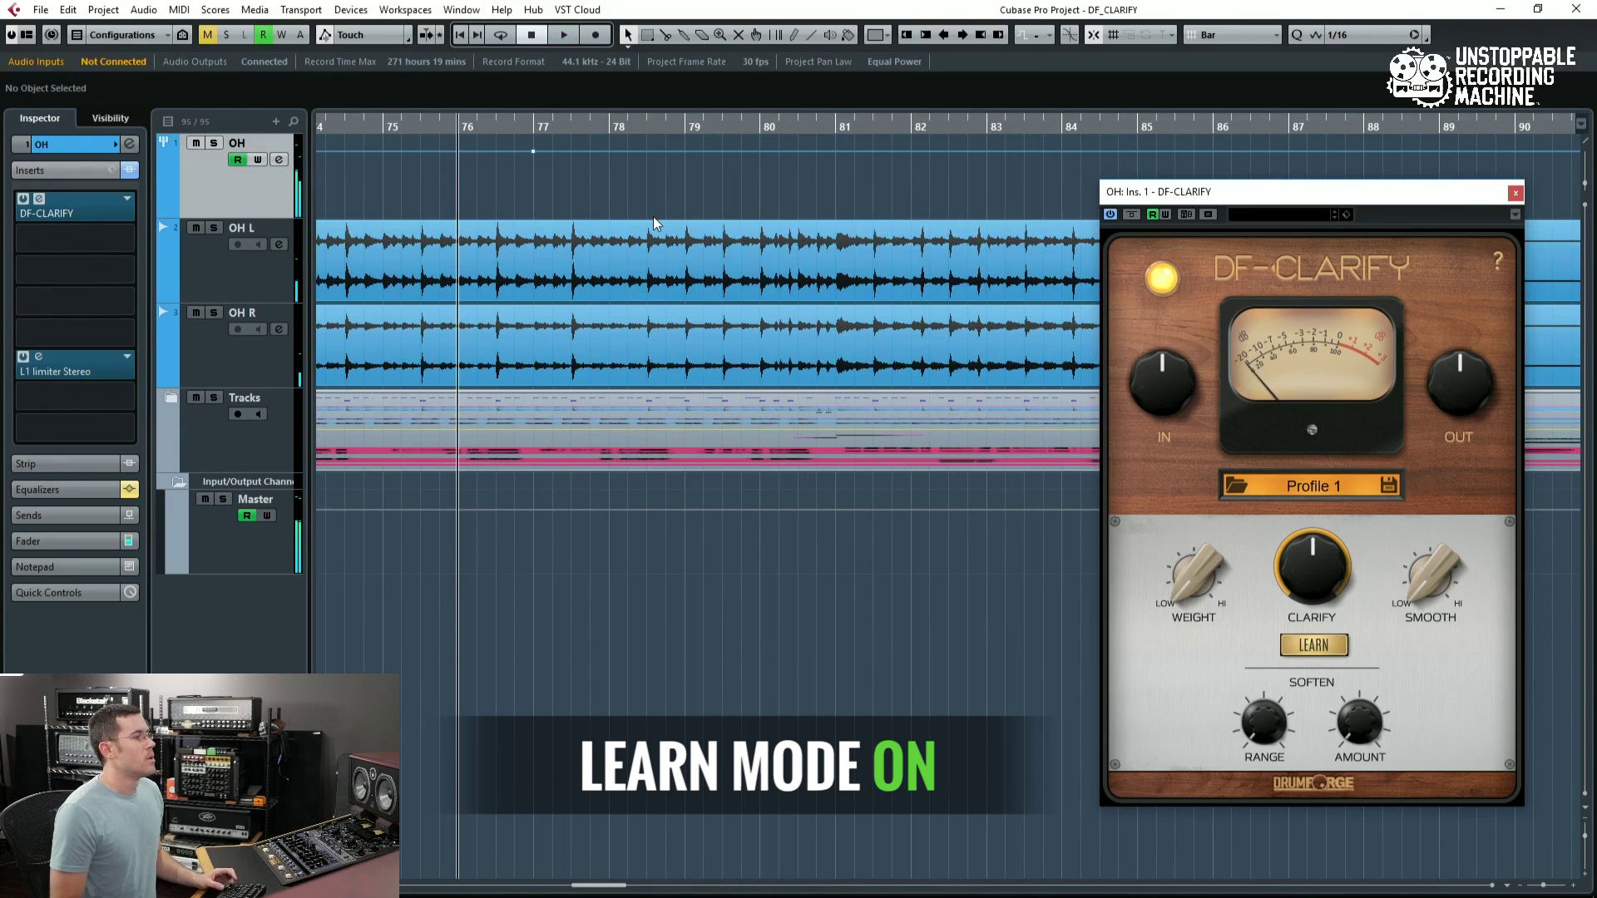
- Place the playback cursor at bar 37 and turn the Clarify amount up to maximum
key("g")
key("g")
key("g")
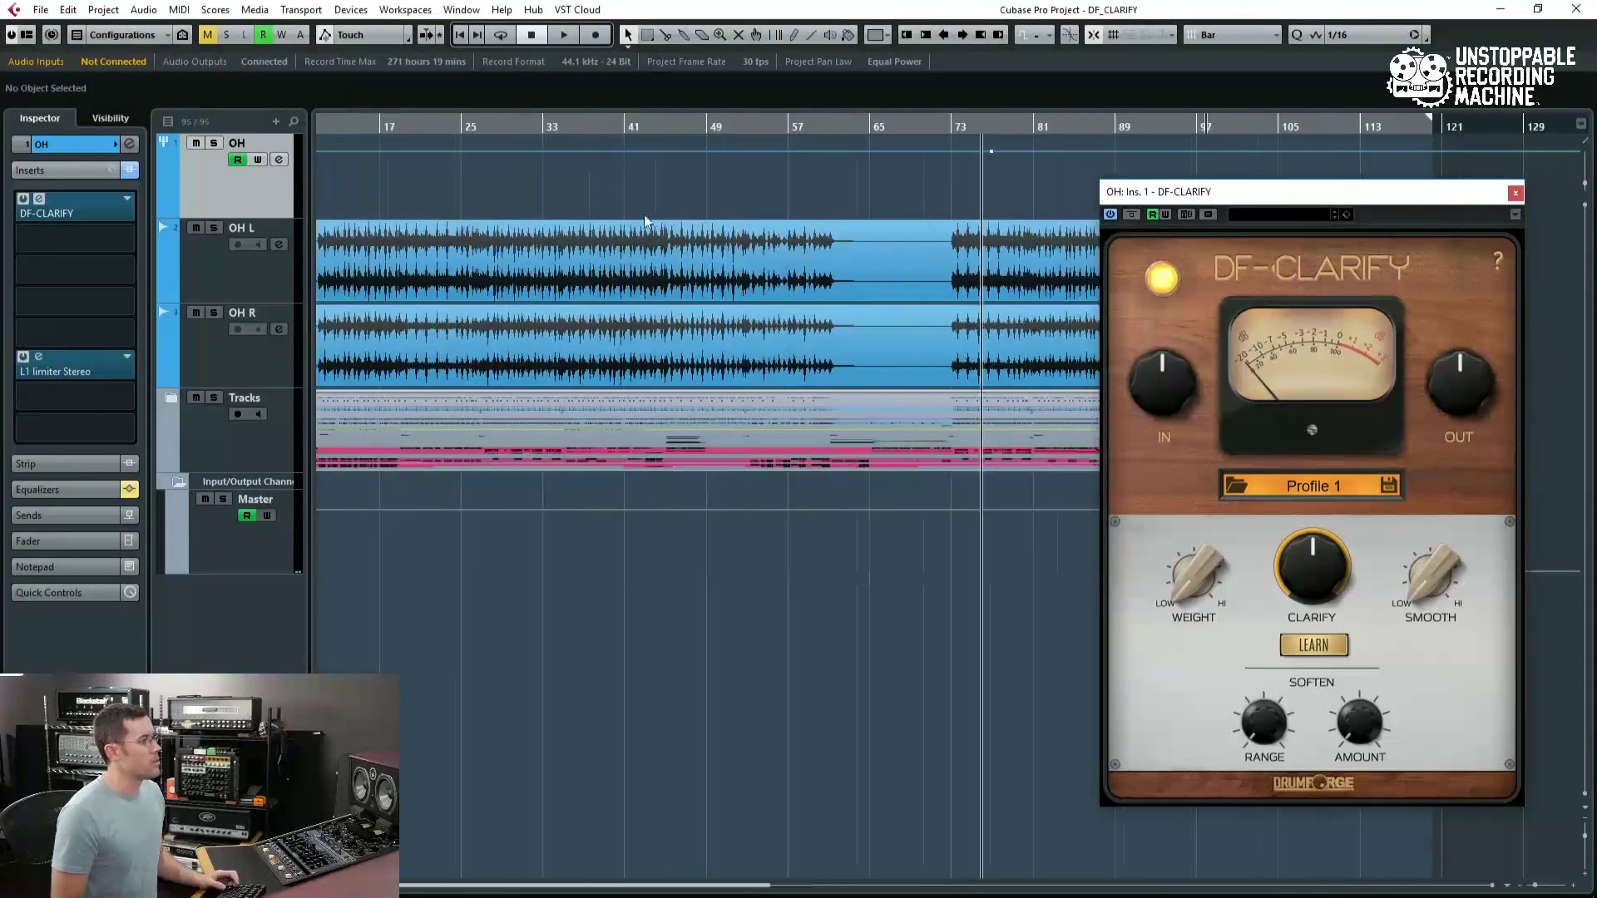
key("h")
key("h")
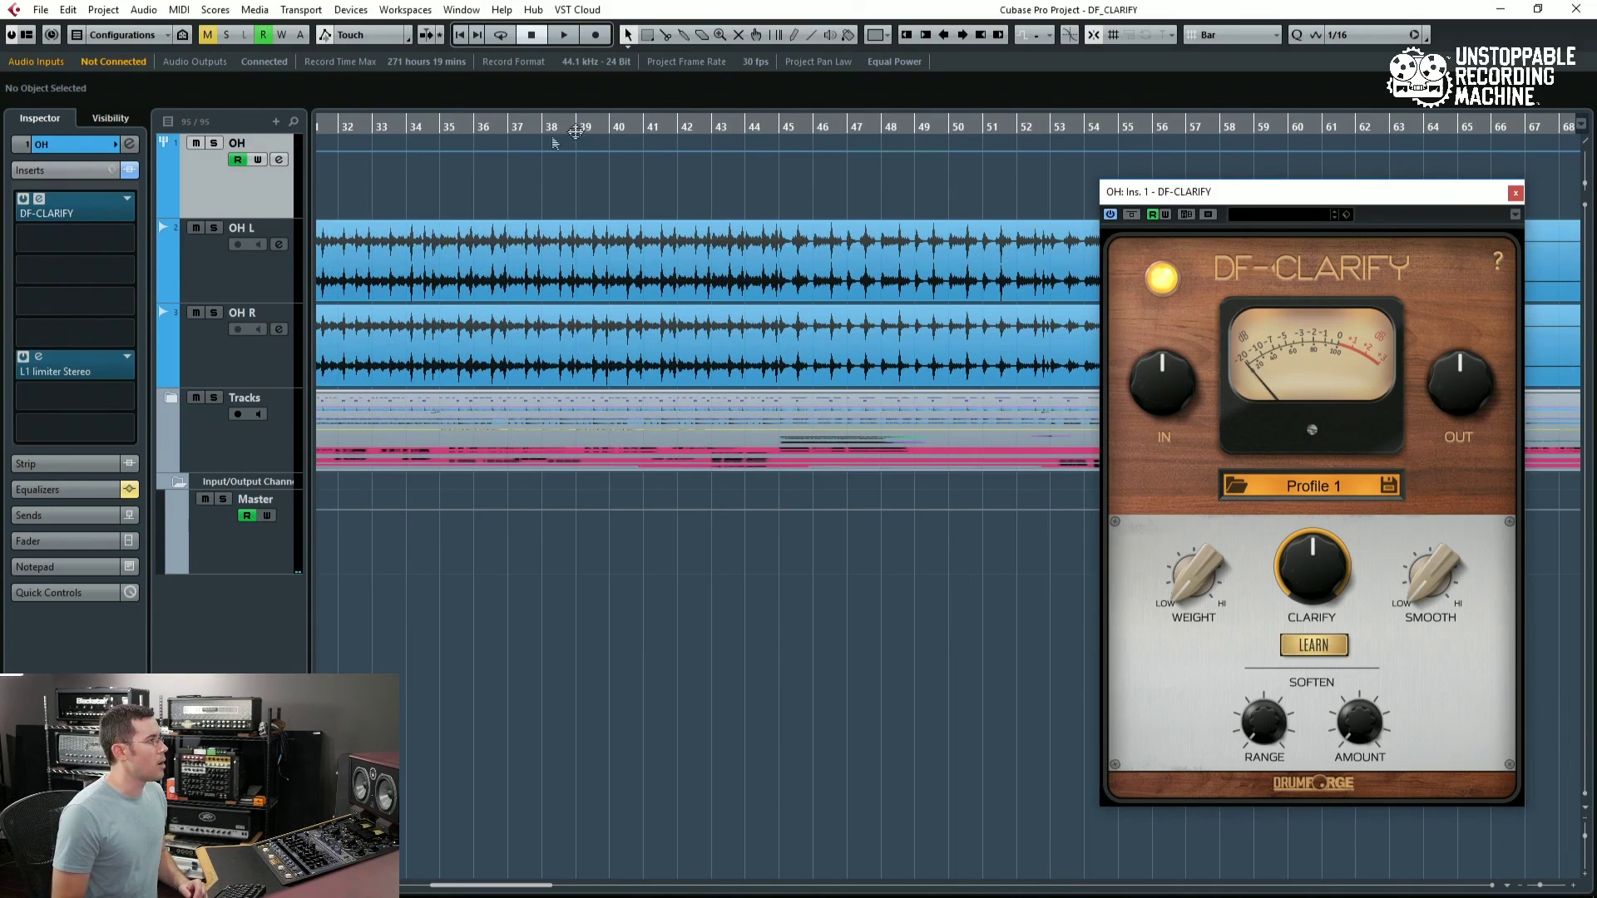
mouse_move(1316, 601)
left_mouse_down()
mouse_move(1321, 503)
mouse_move(1328, 604)
left_mouse_up()
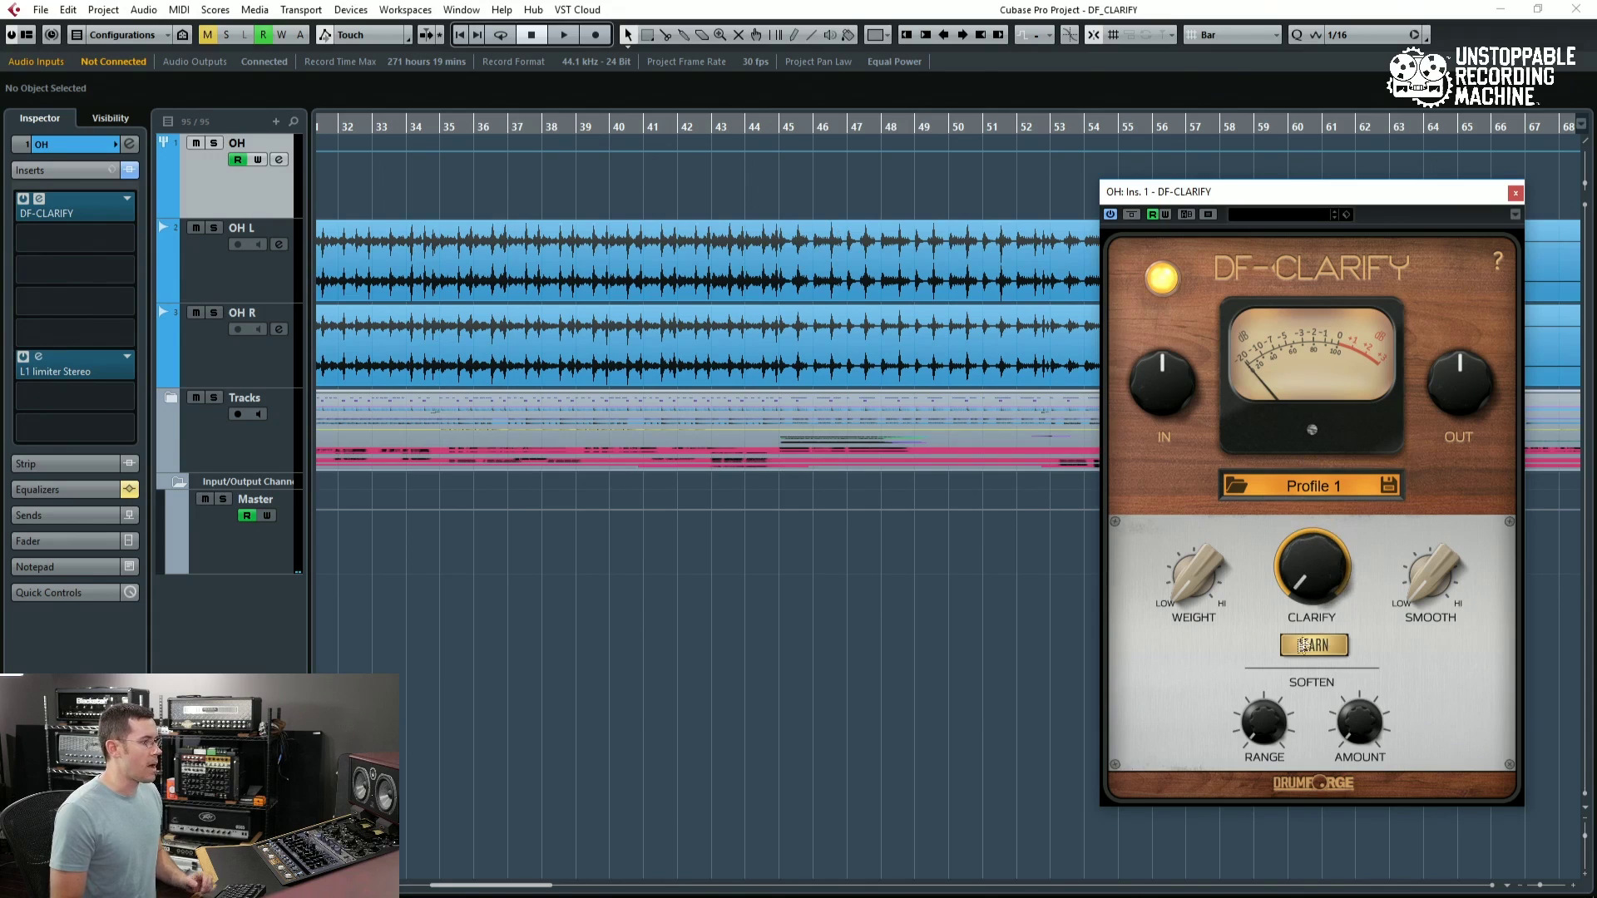
left_click_drag(595, 127, 507, 130)
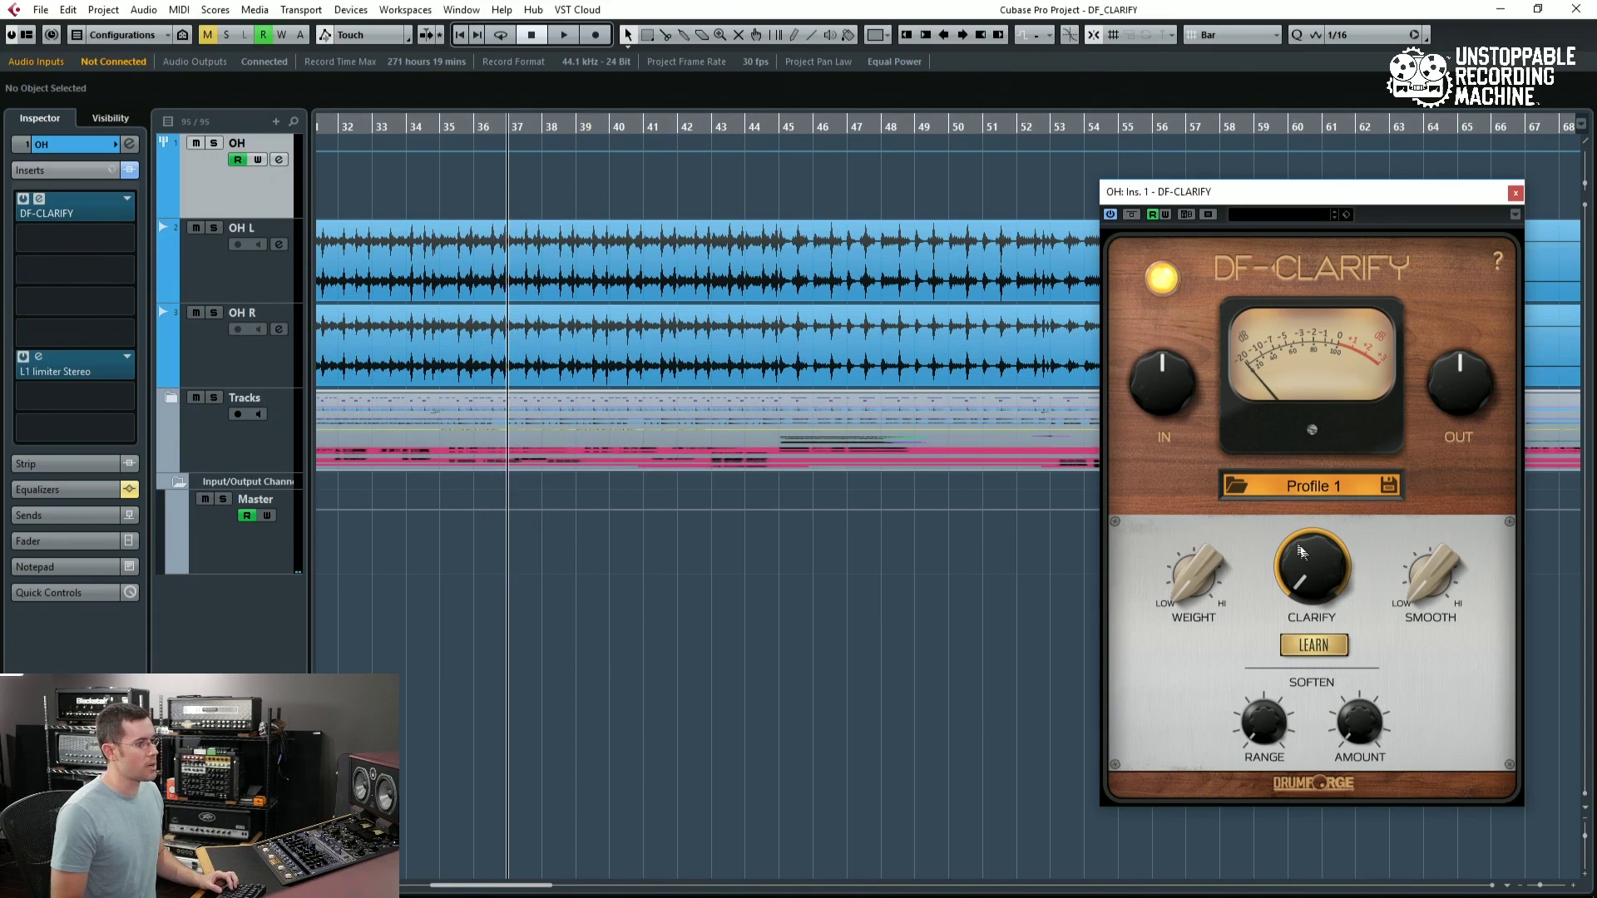
left_click_drag(1303, 552, 1289, 250)
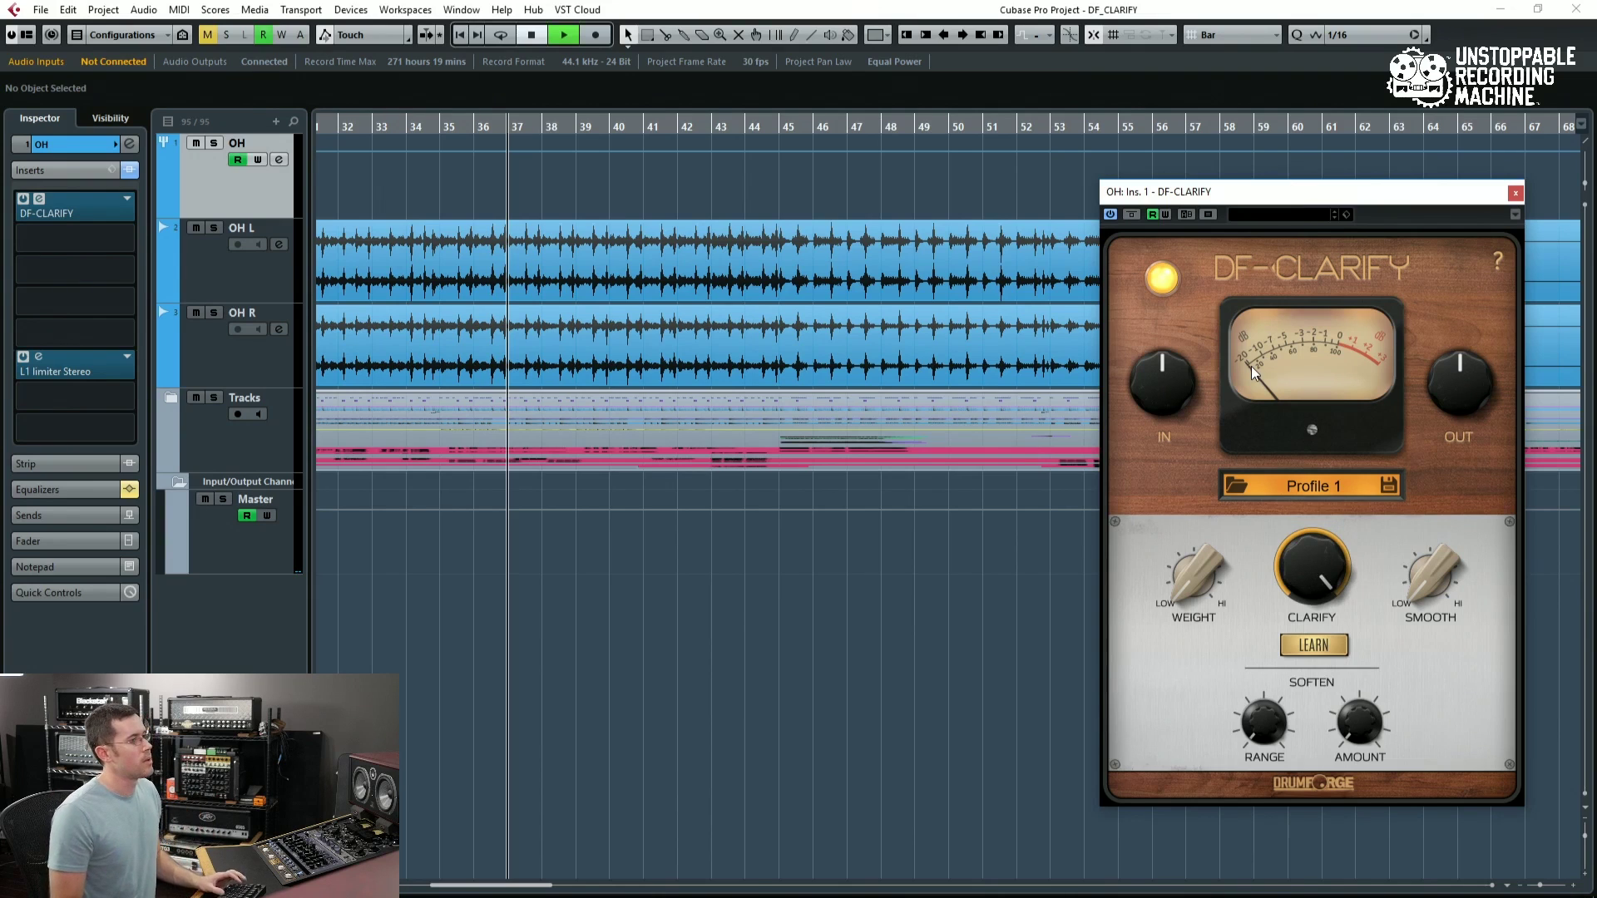
- Play the overheads from bar 37 and compare them with DF-CLARIFY repeatedly bypassed and enabled, leaving it enabled
key("space")
left_click(1169, 278)
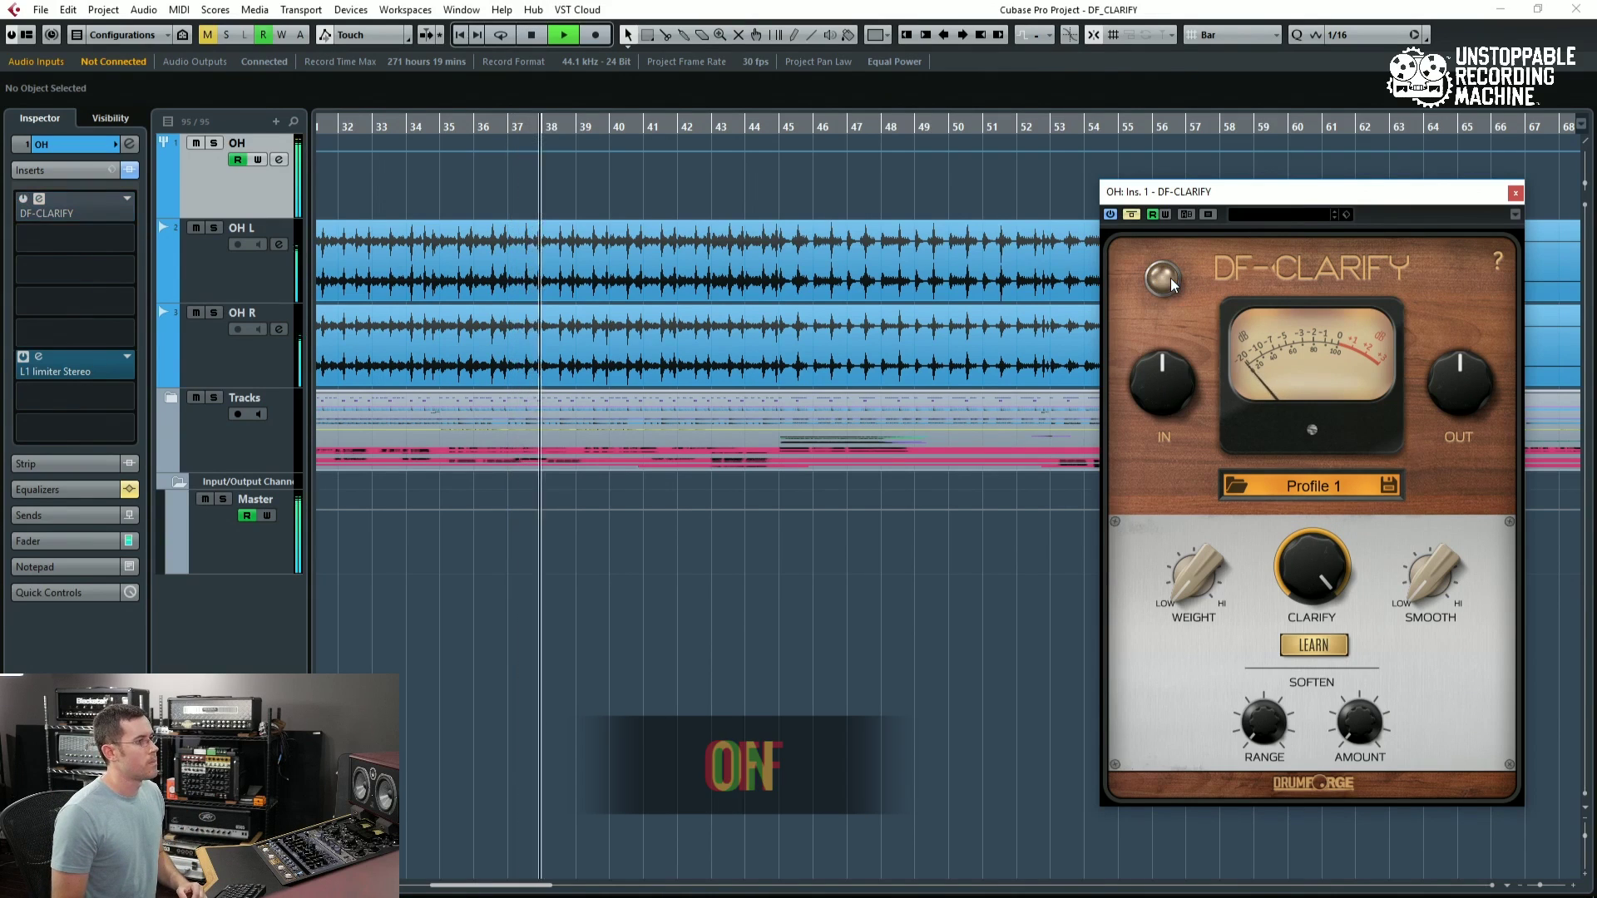
left_click(1169, 278)
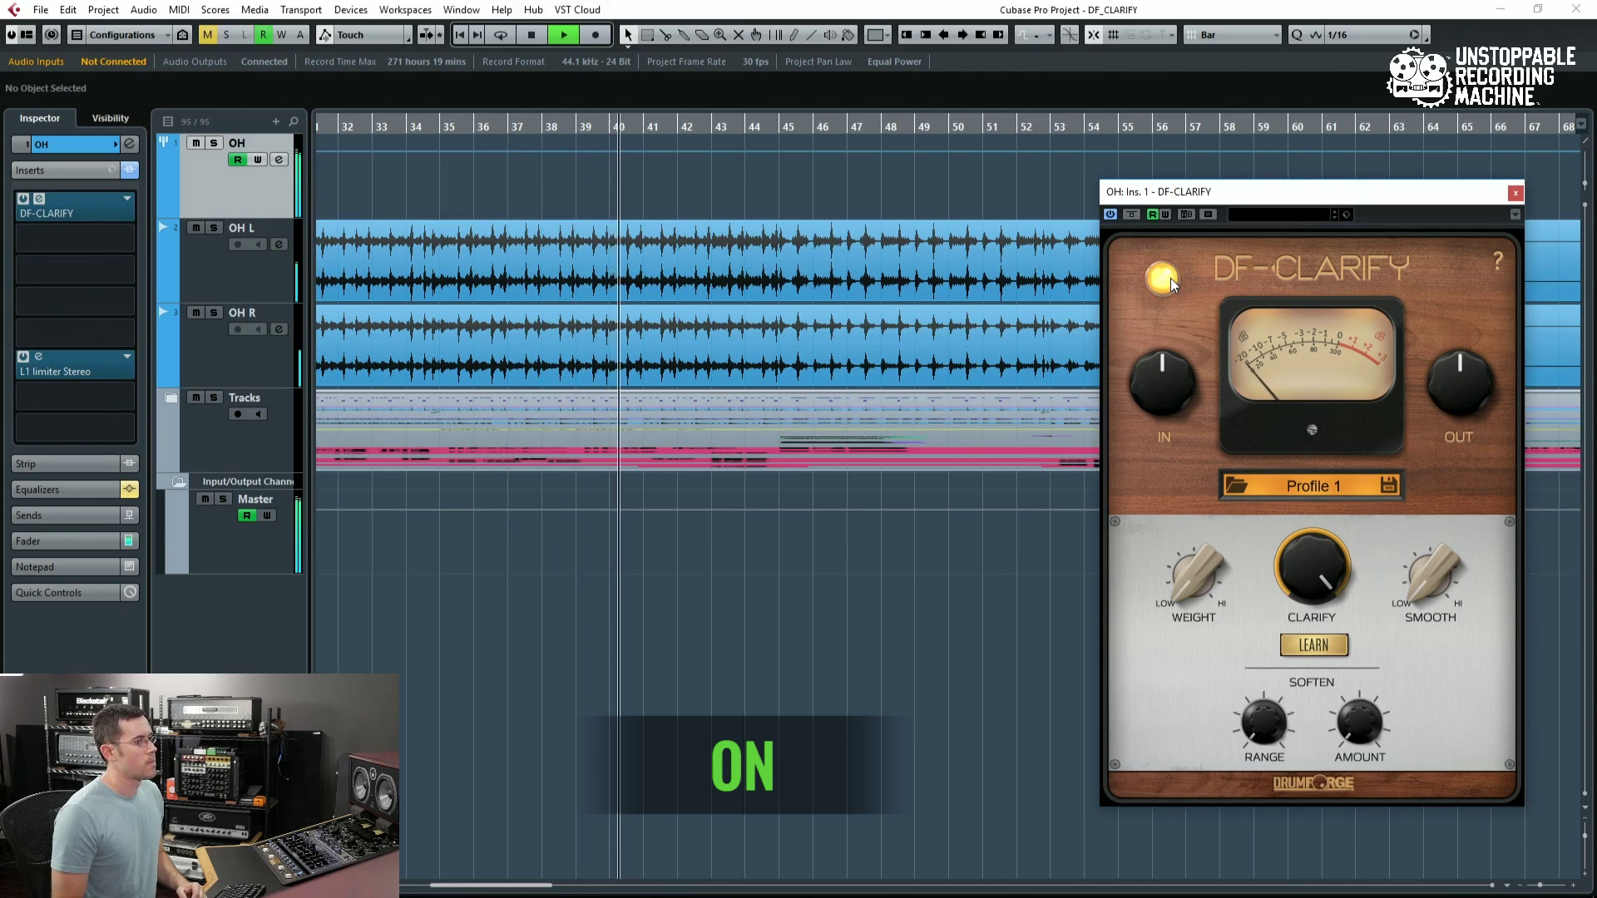
left_click(1170, 278)
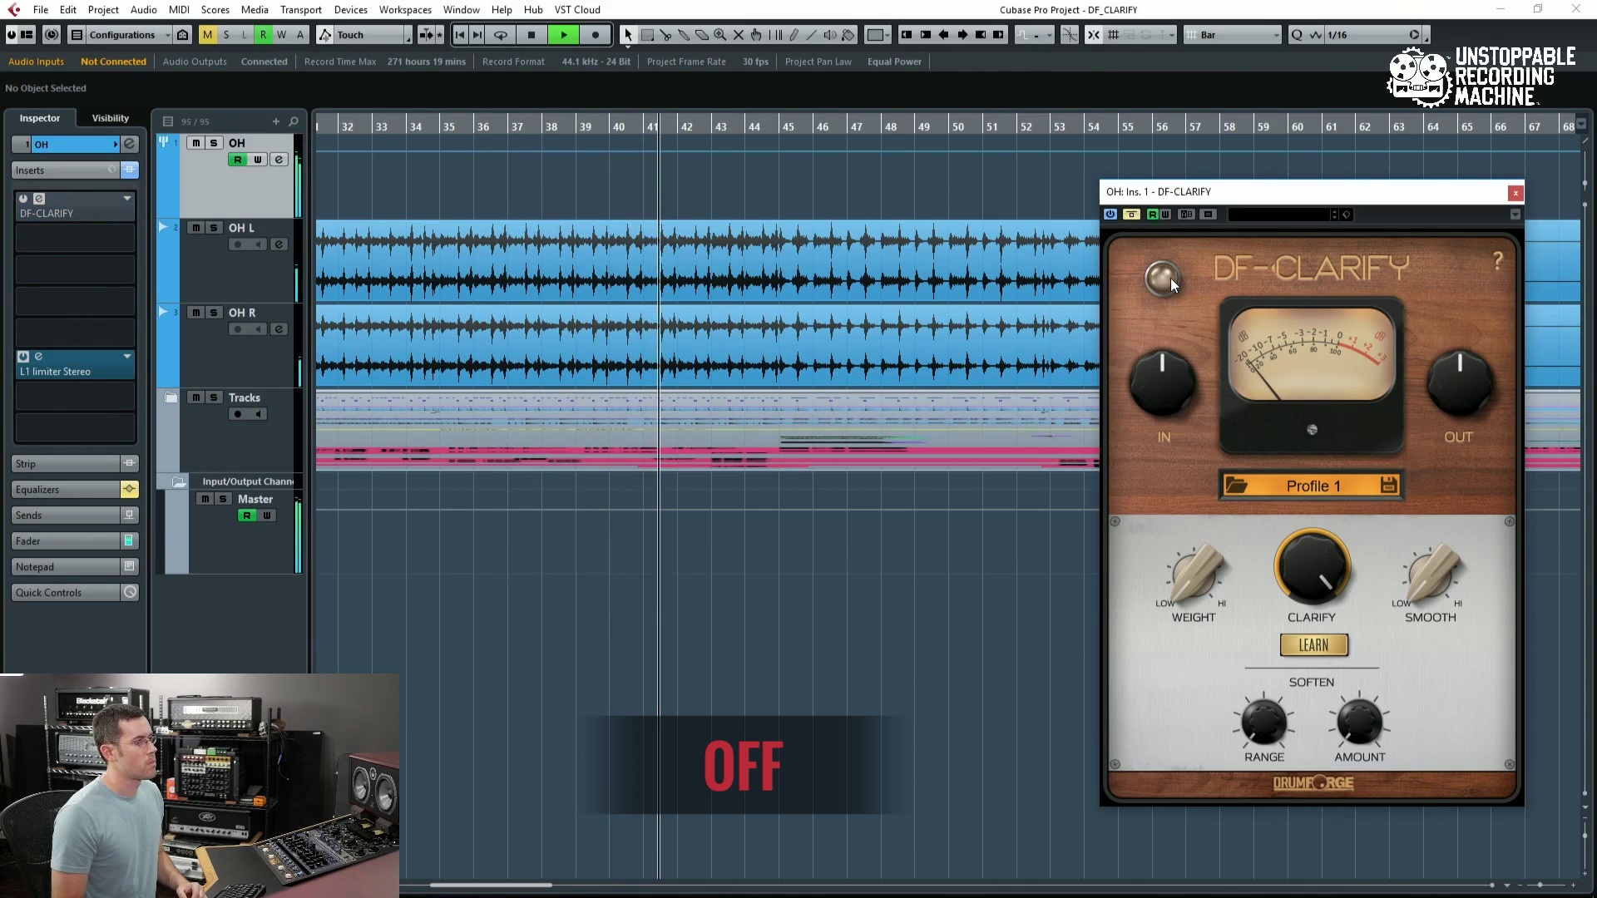
left_click(1171, 278)
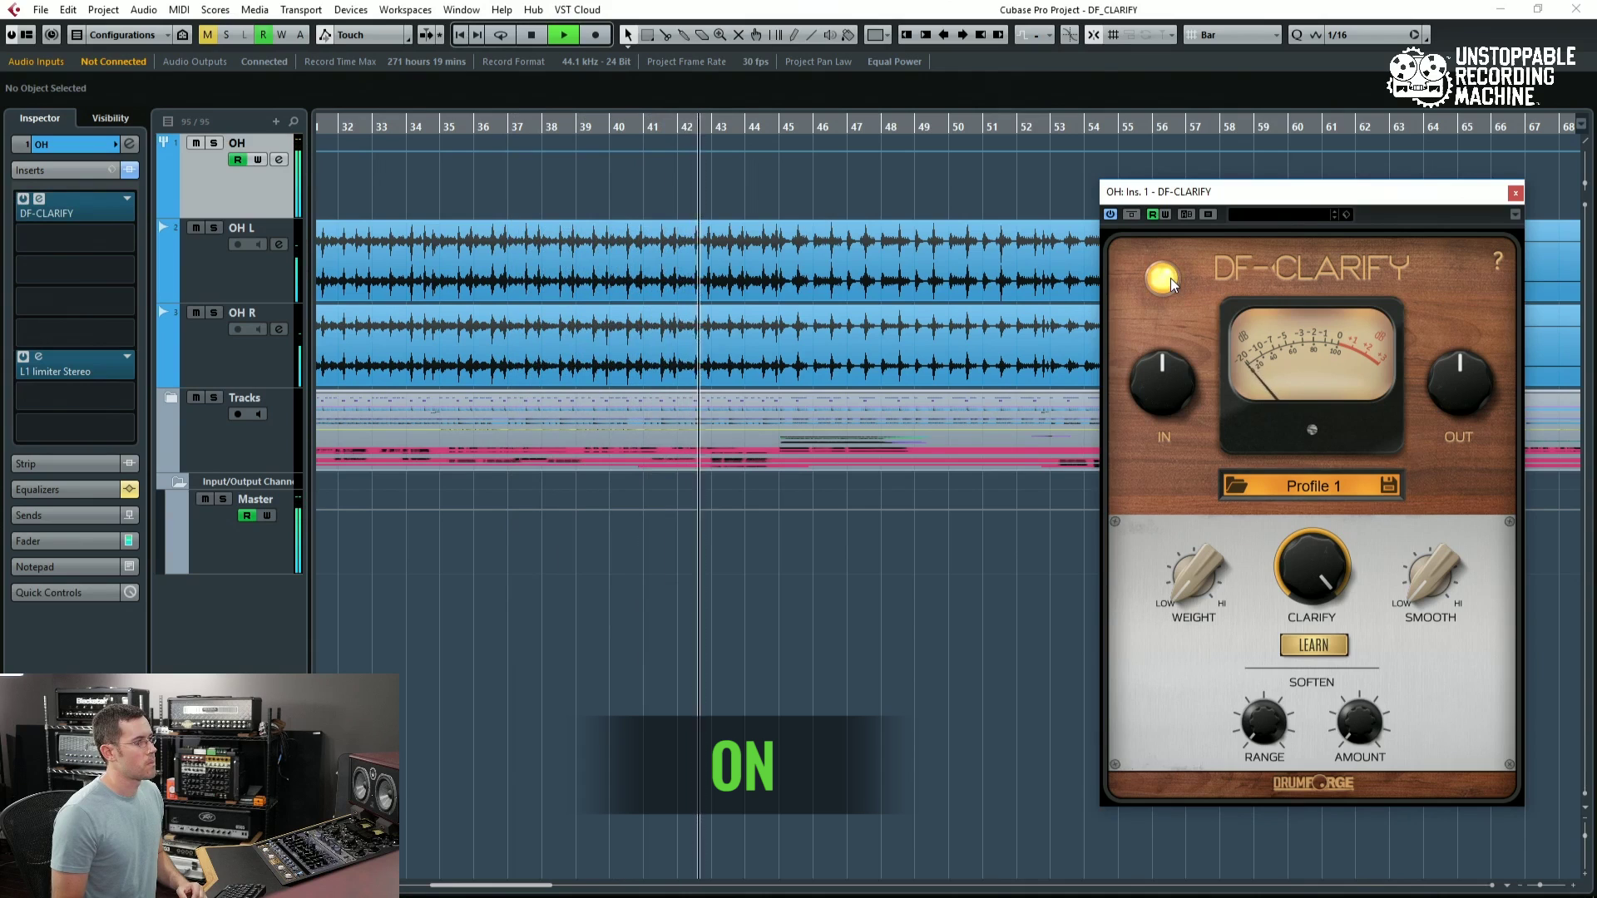
left_click(1171, 278)
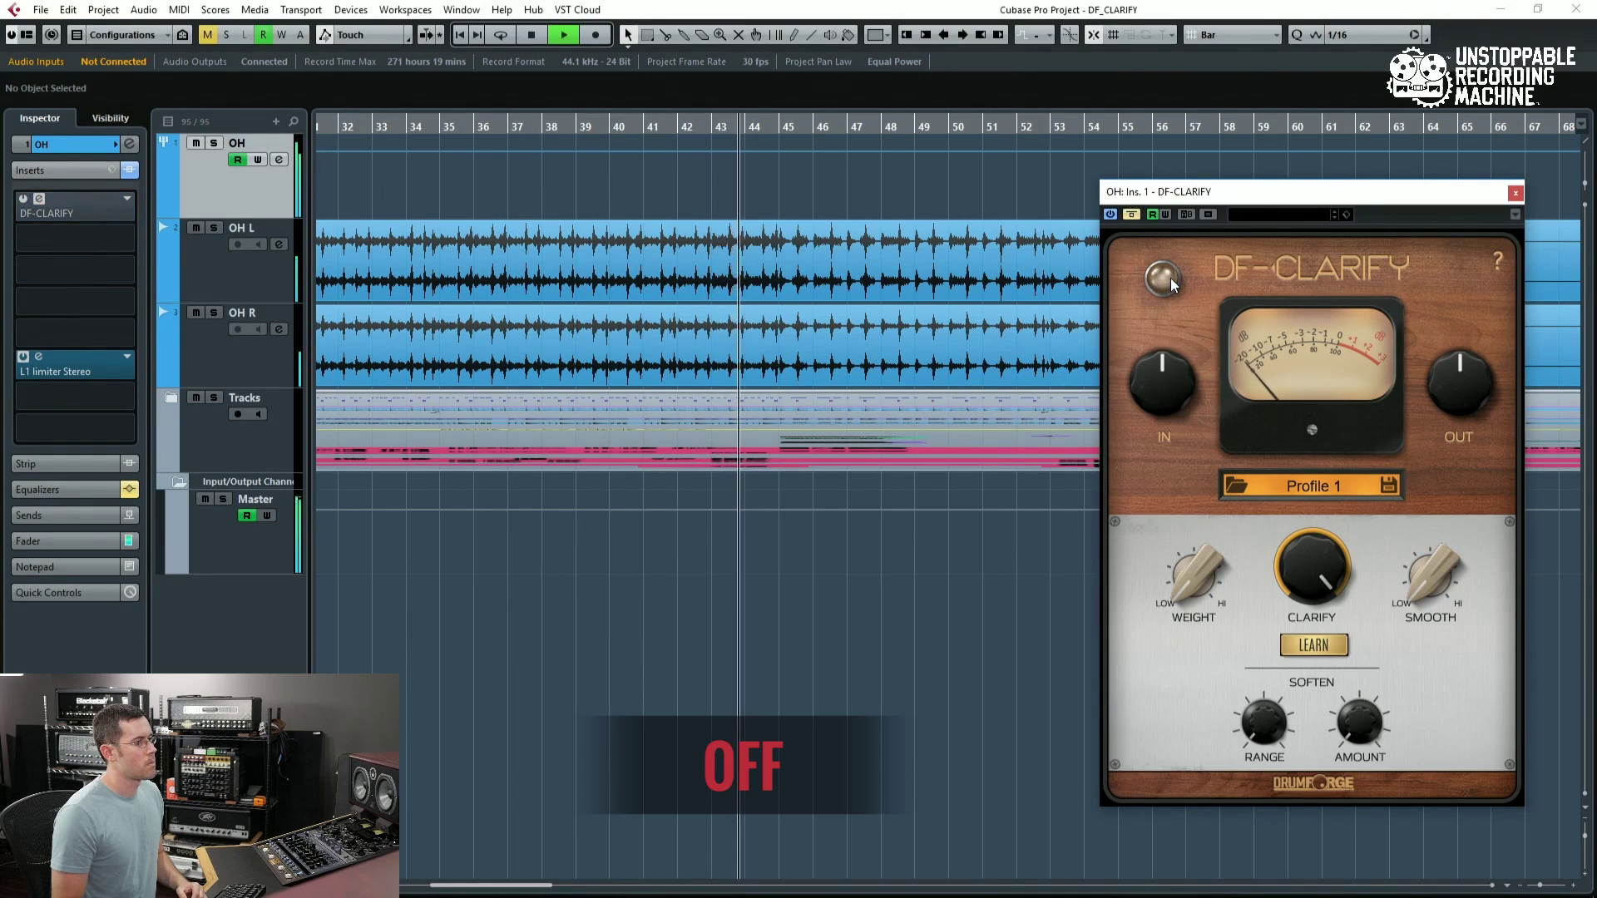
left_click(1171, 278)
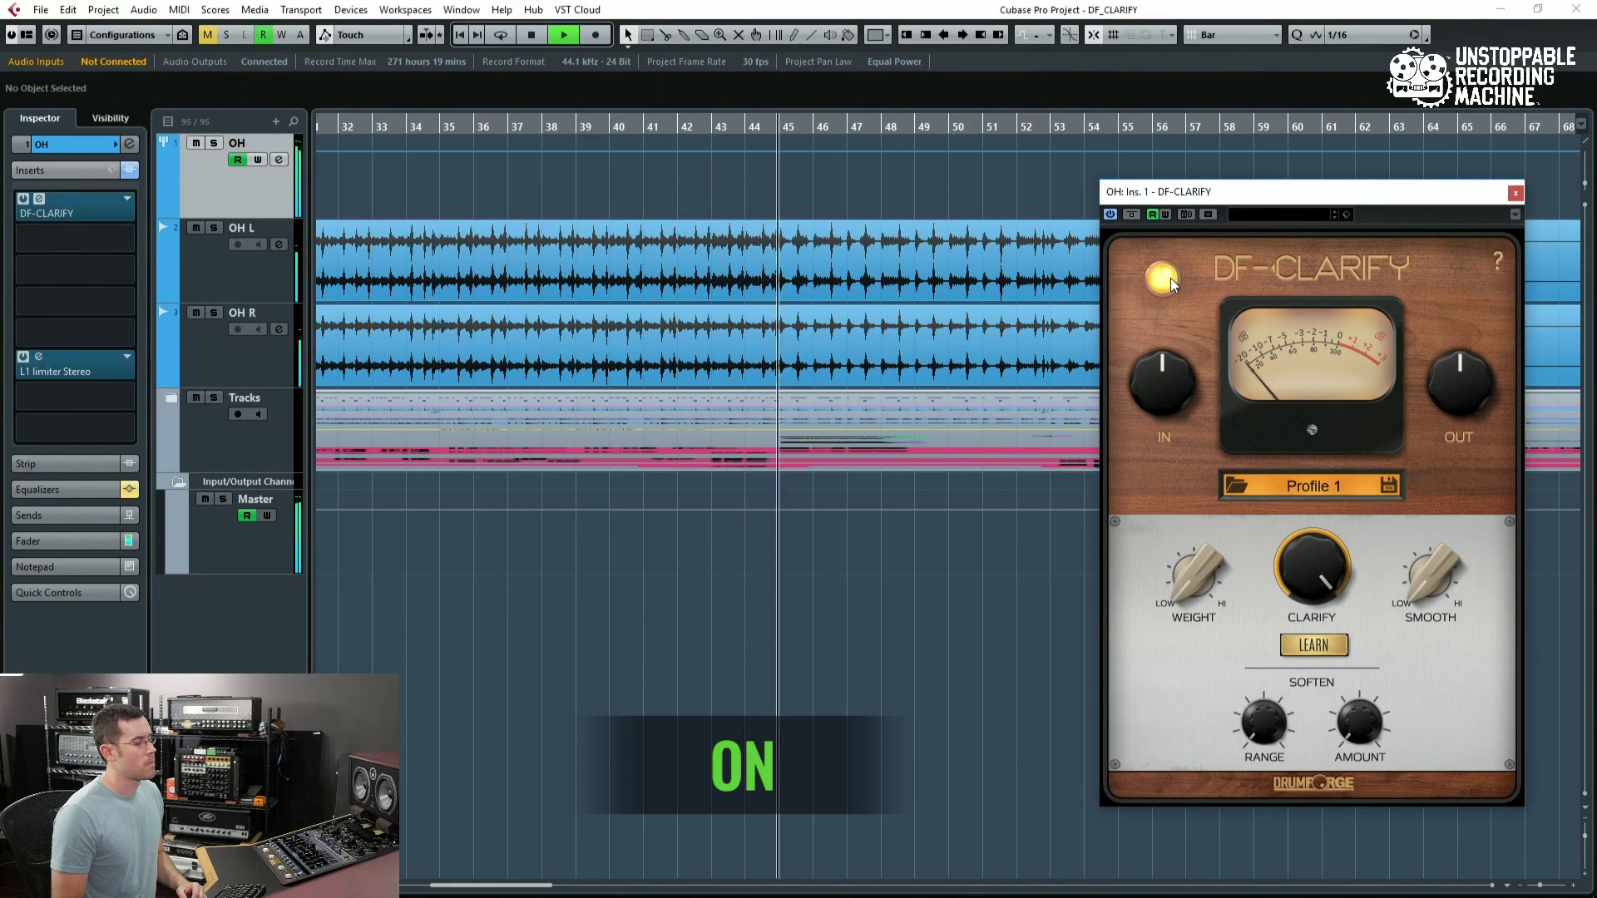
left_click(1170, 278)
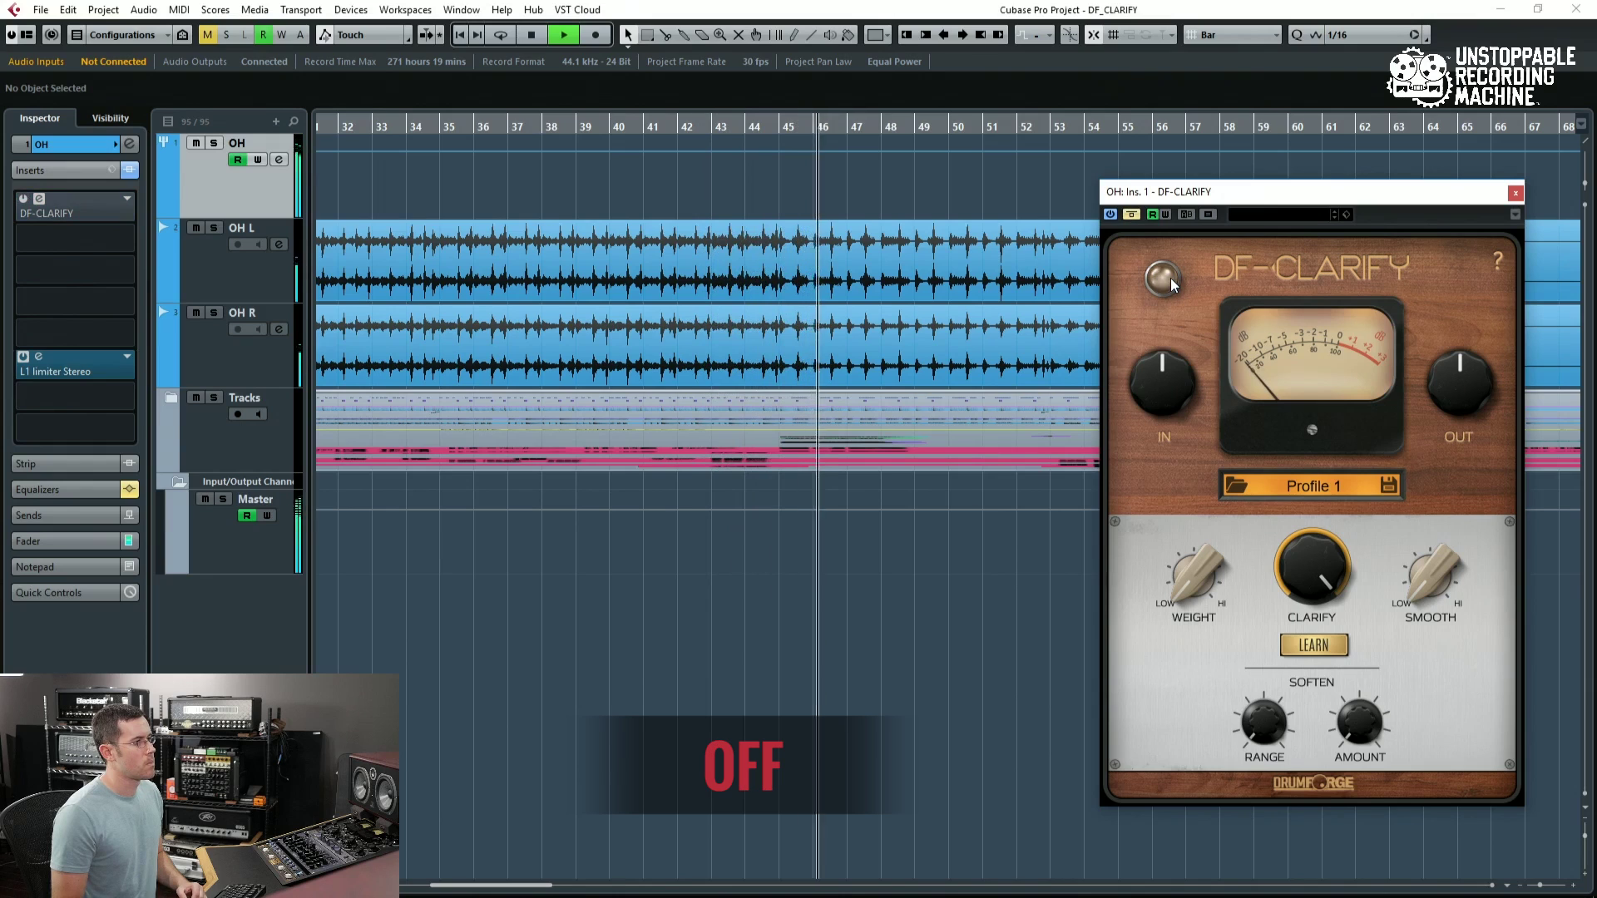
left_click(1171, 278)
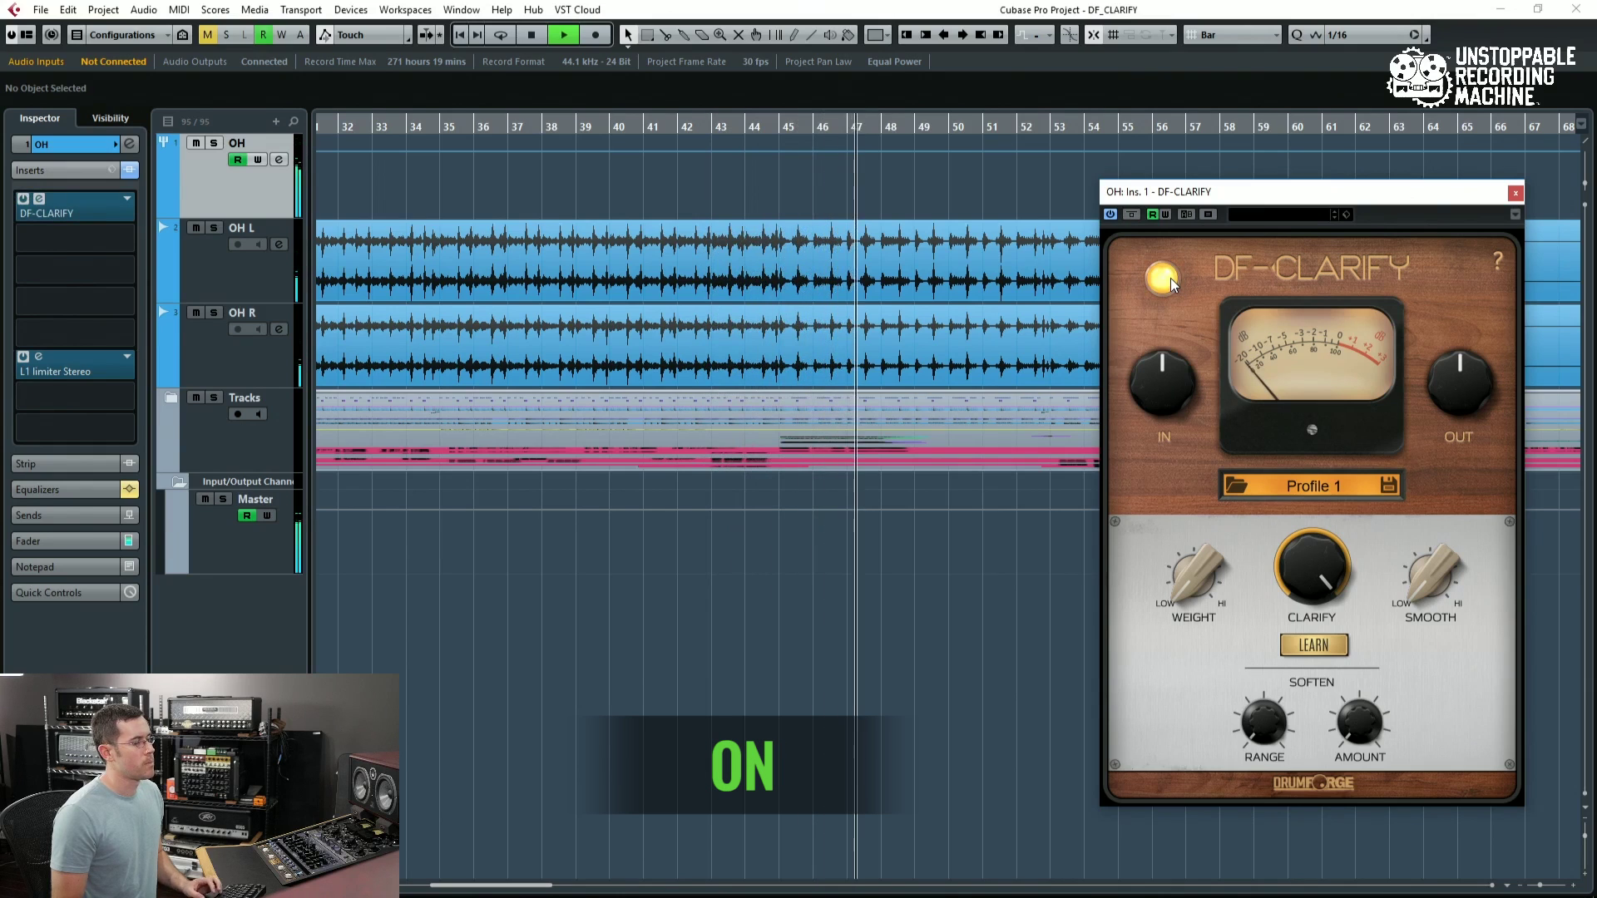
key("space")
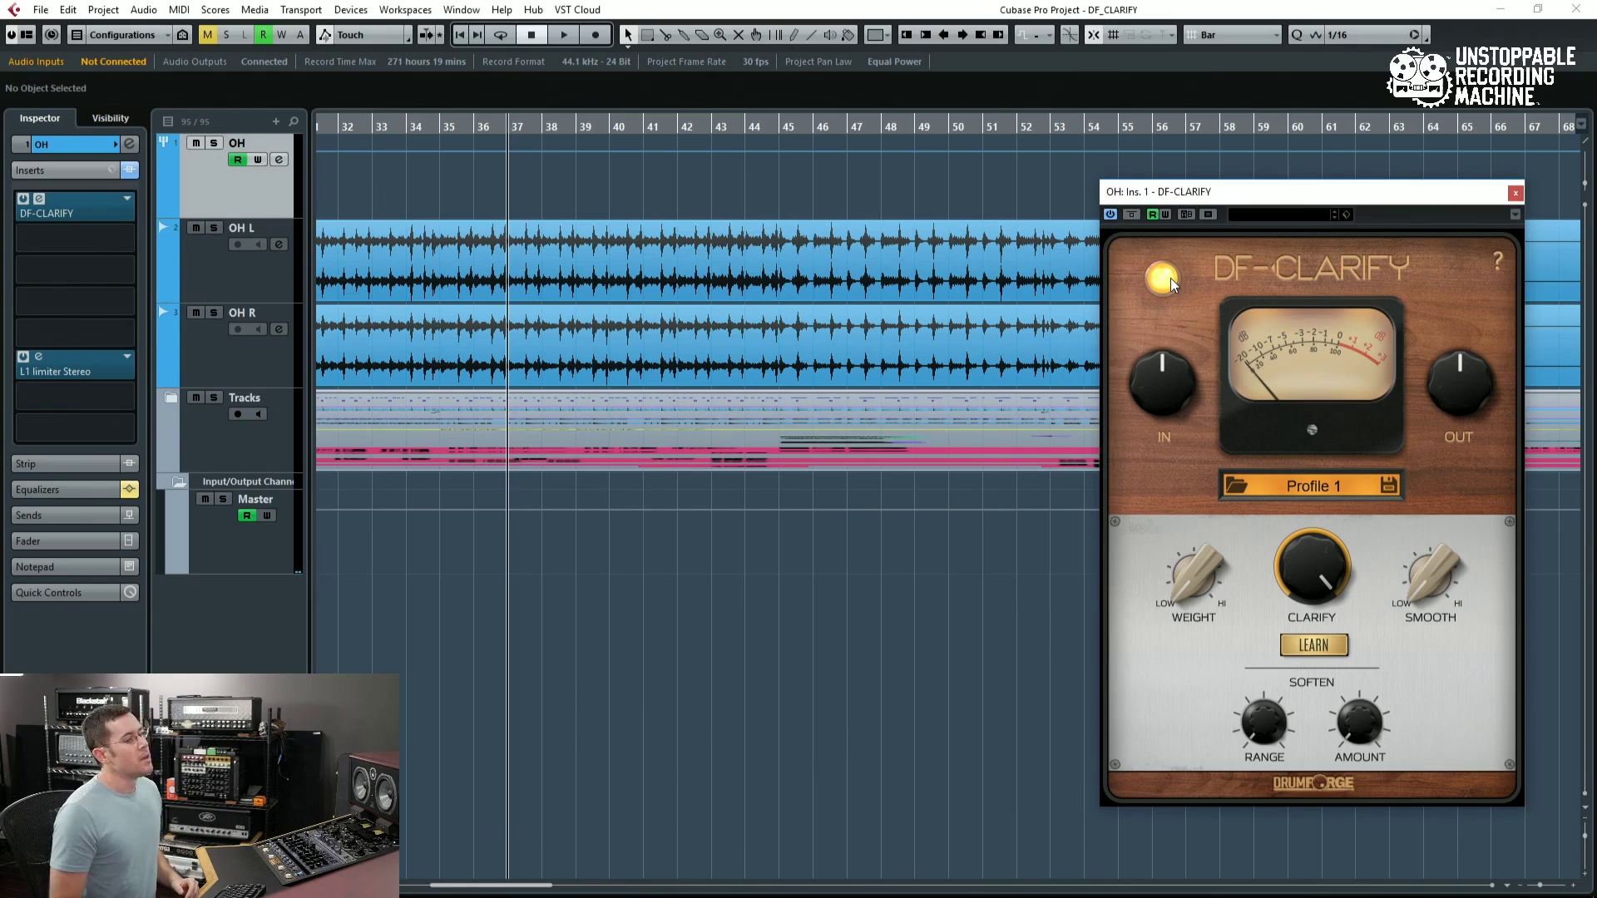
- Try Smooth at its highest setting while playing the overheads, and return it to its original setting
mouse_move(1423, 582)
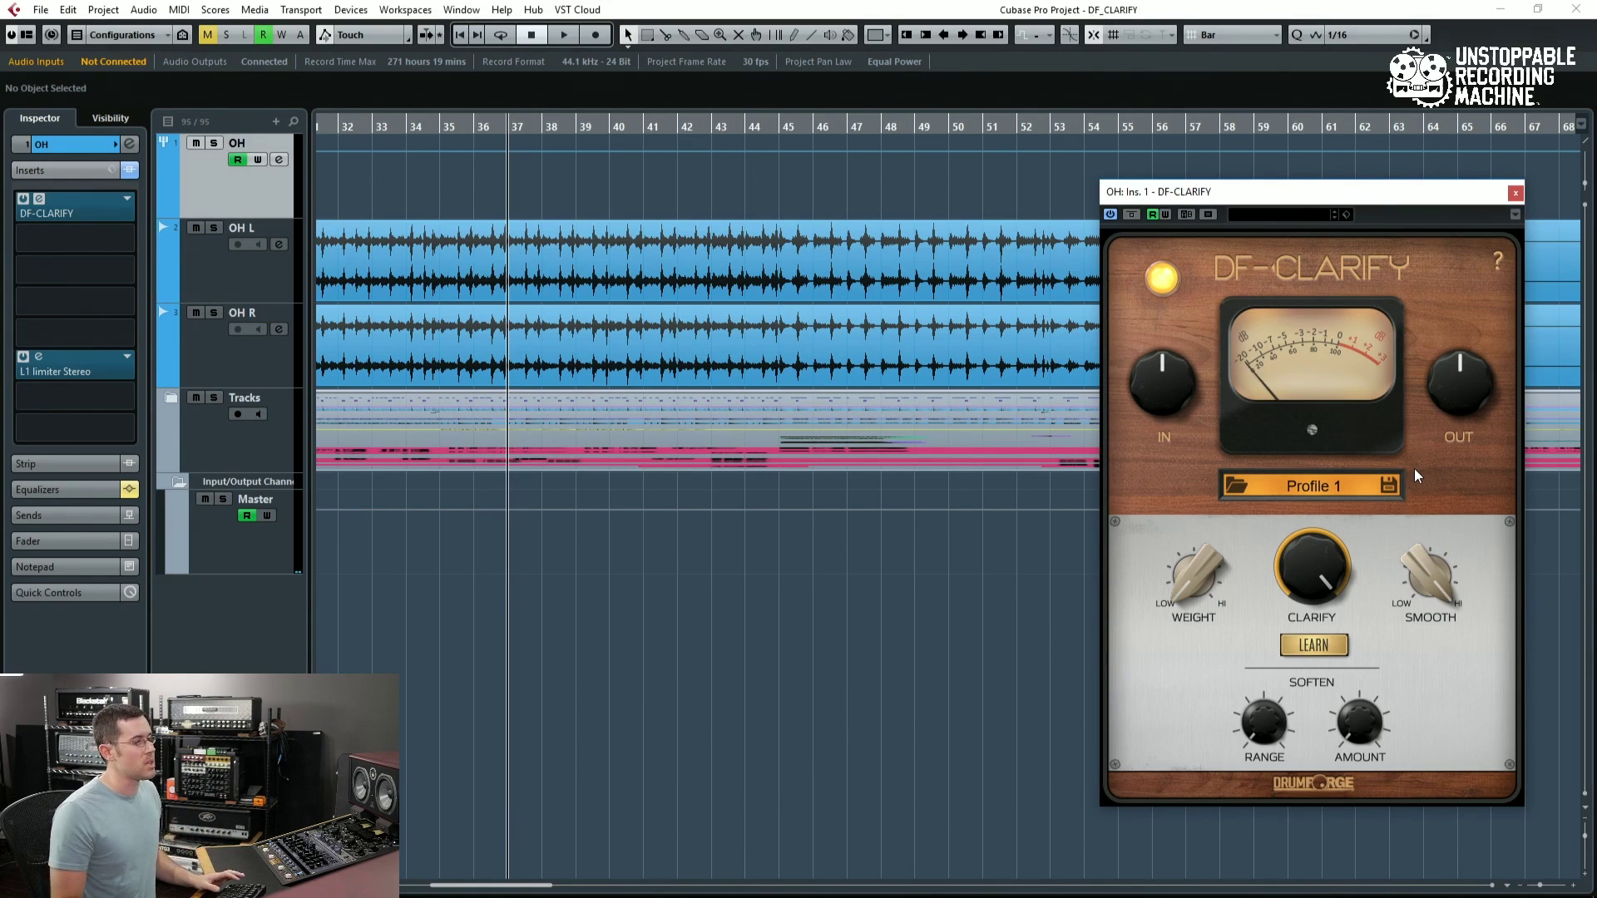
key("space")
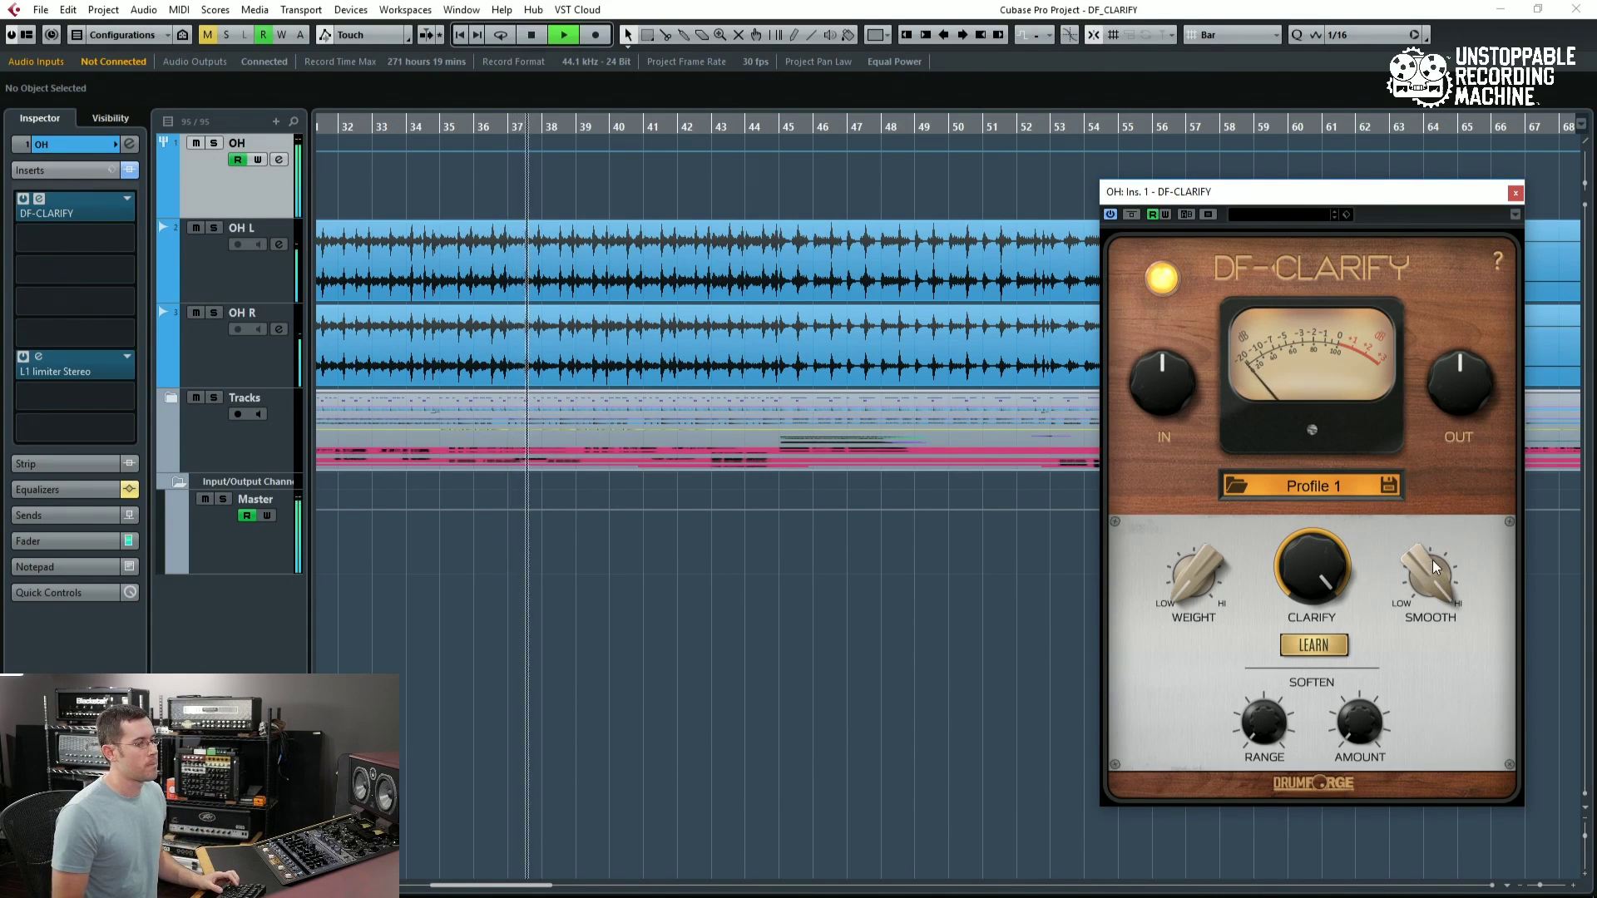
left_click_drag(1433, 567, 1435, 498)
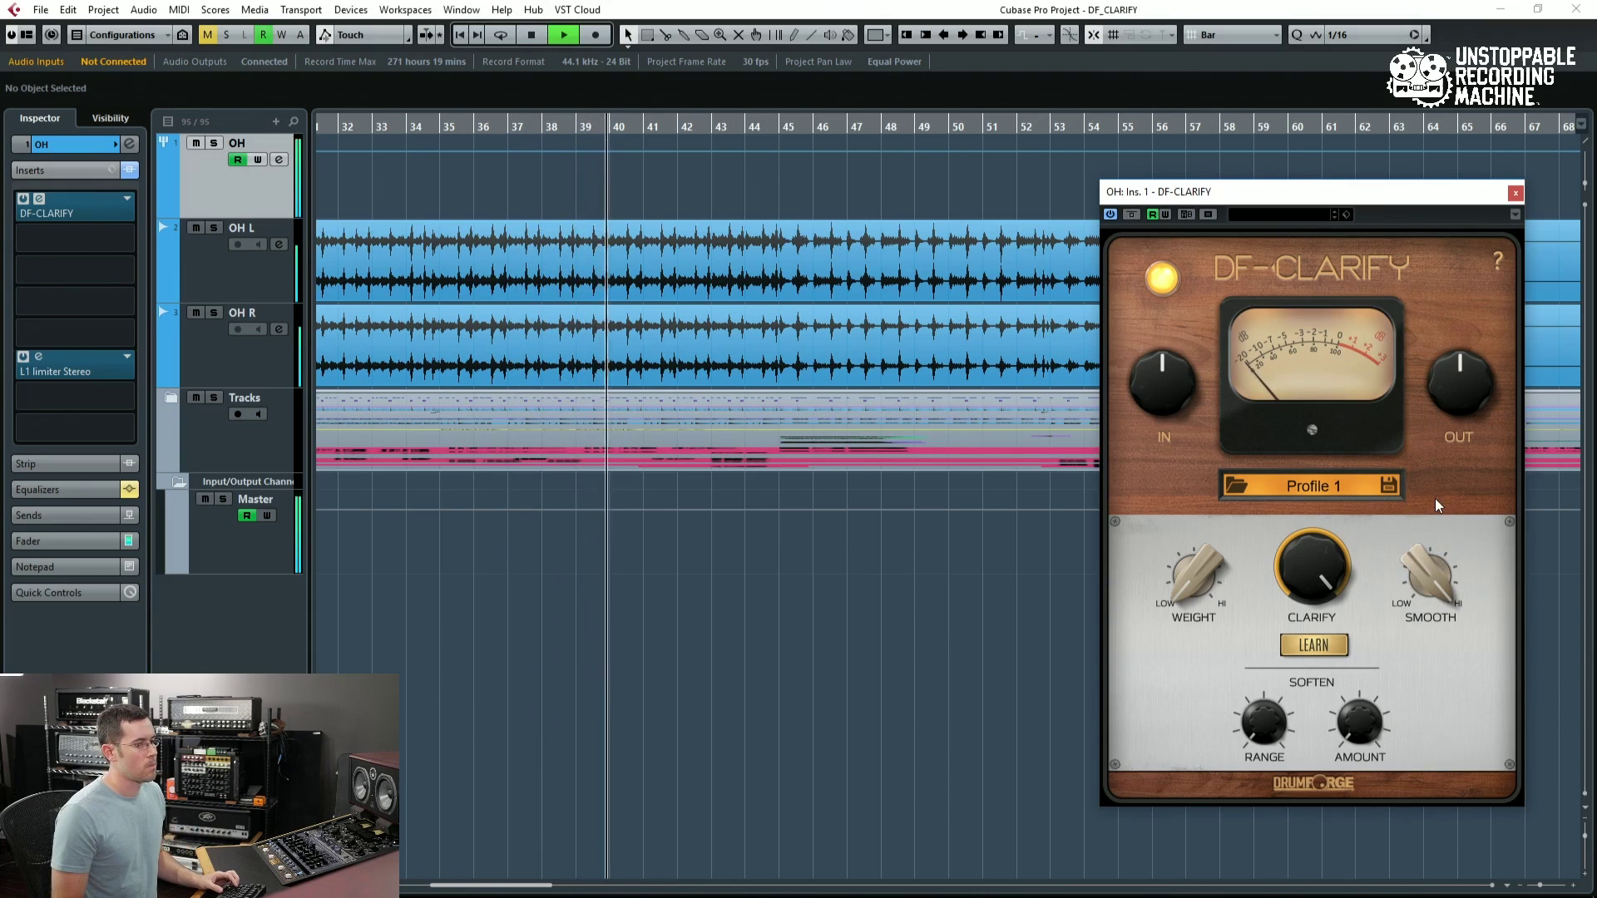
key("space")
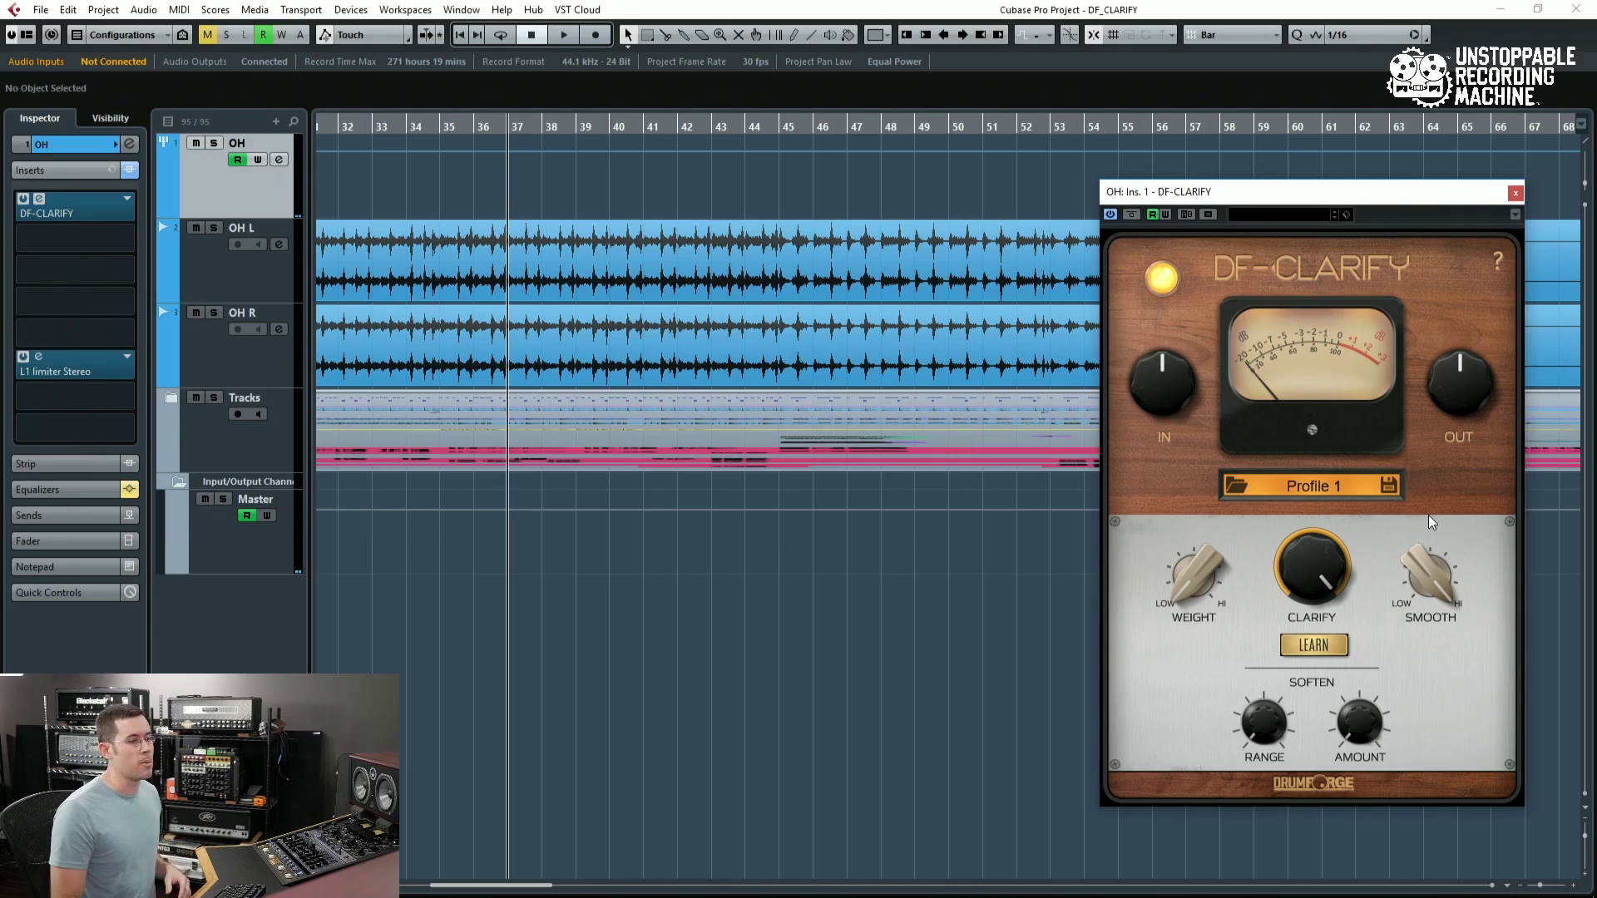
left_click_drag(1424, 586, 1429, 713)
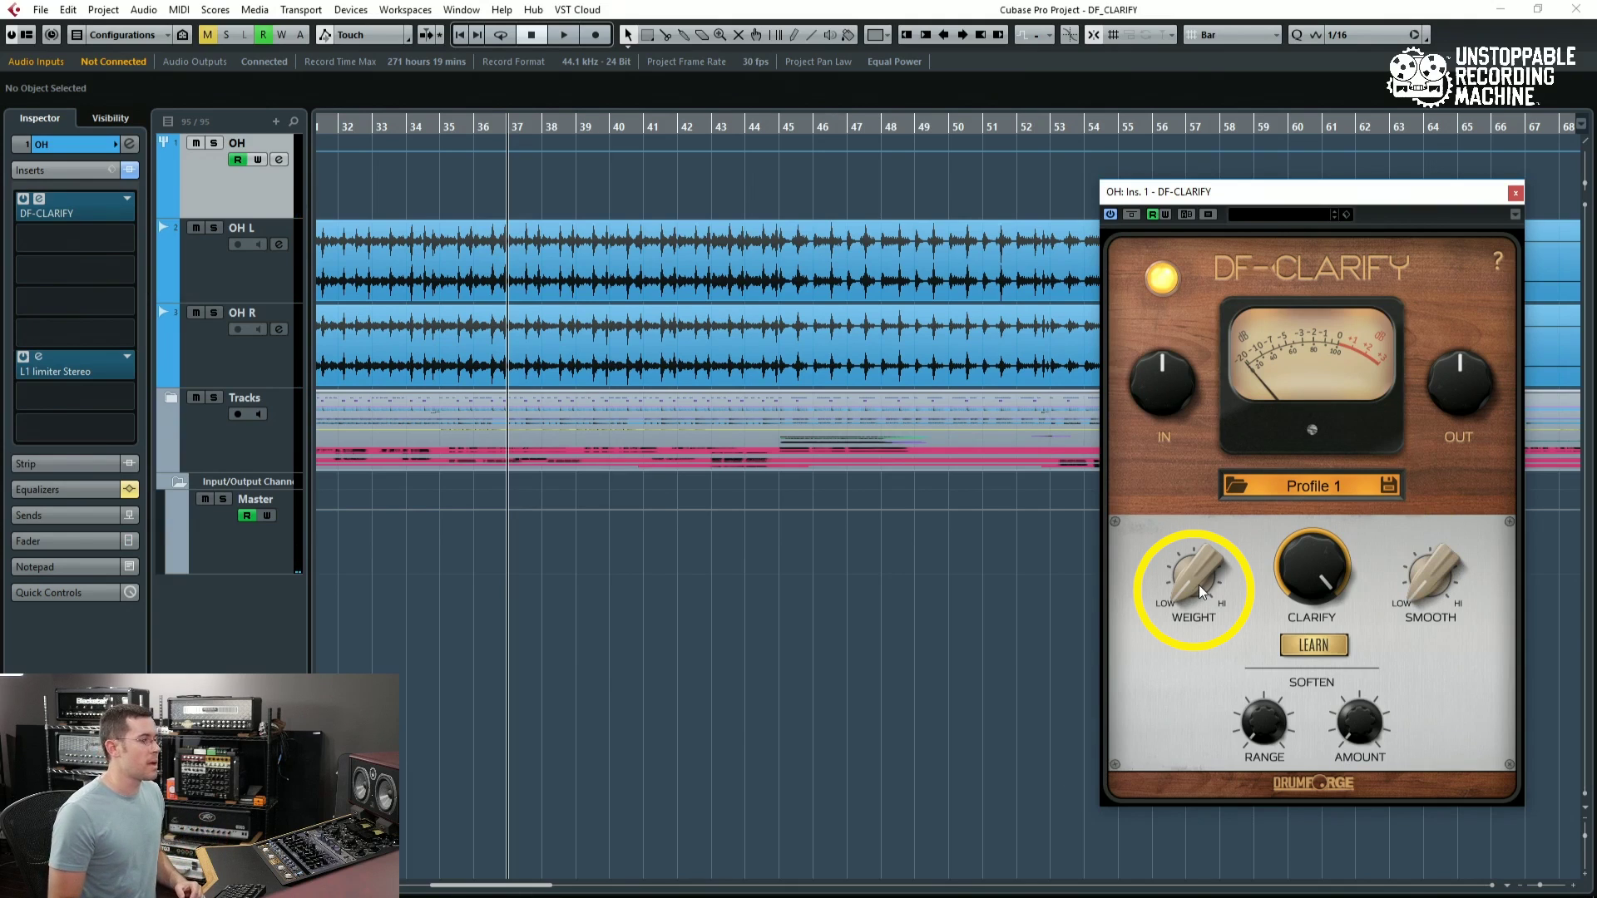
- Try Weight at its highest setting and return it to its original setting
left_click_drag(1199, 586, 1213, 451)
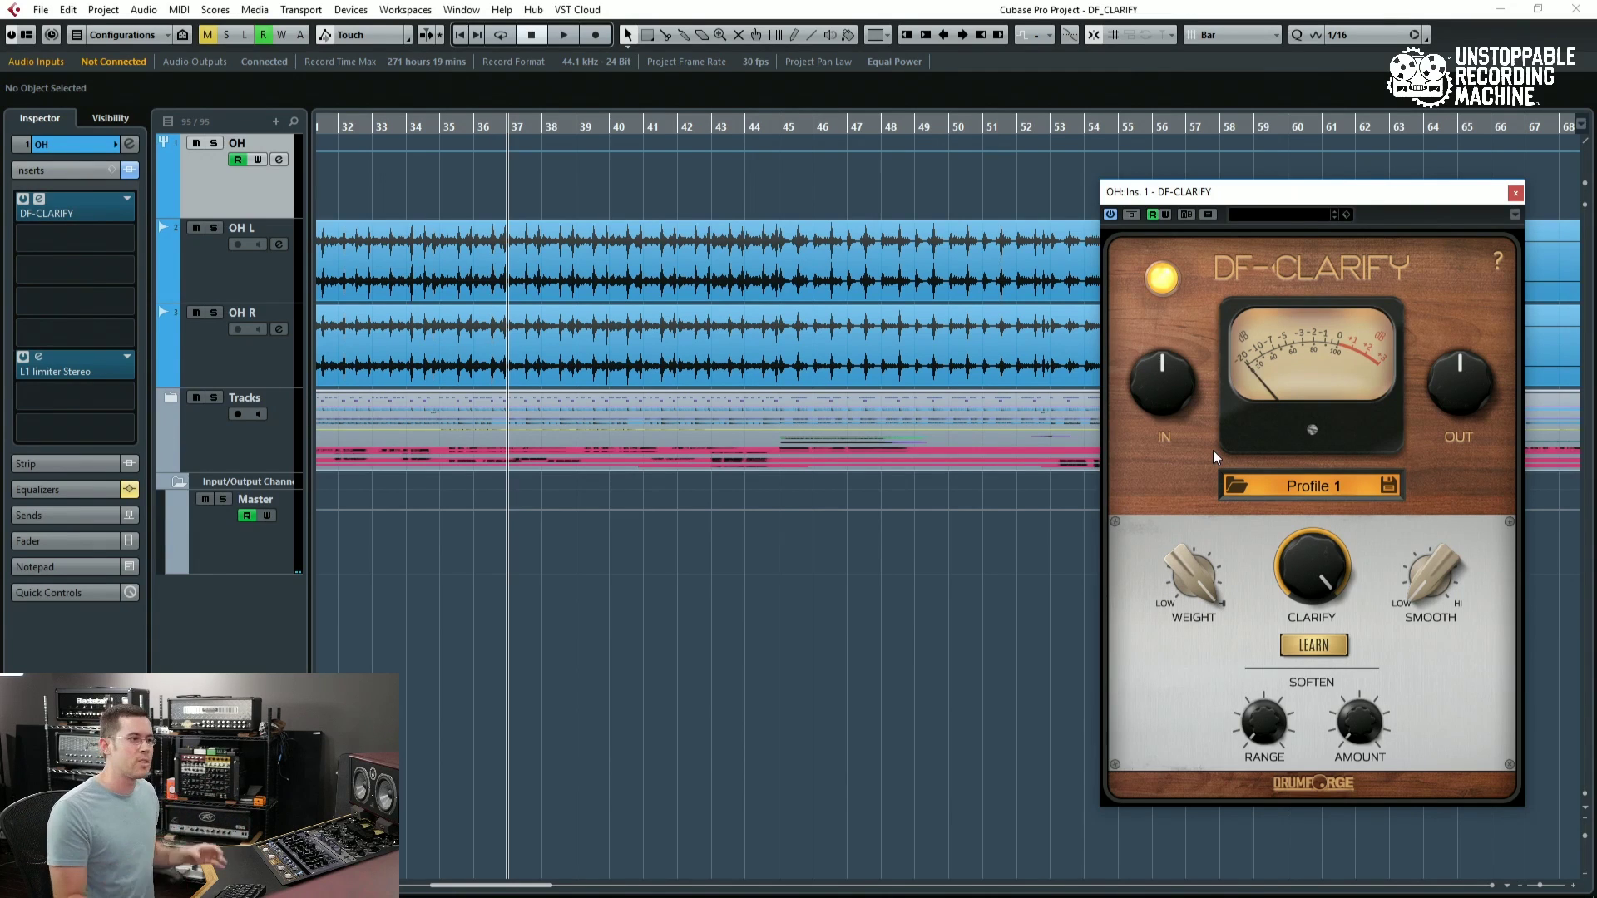
left_click_drag(1194, 571, 1194, 641)
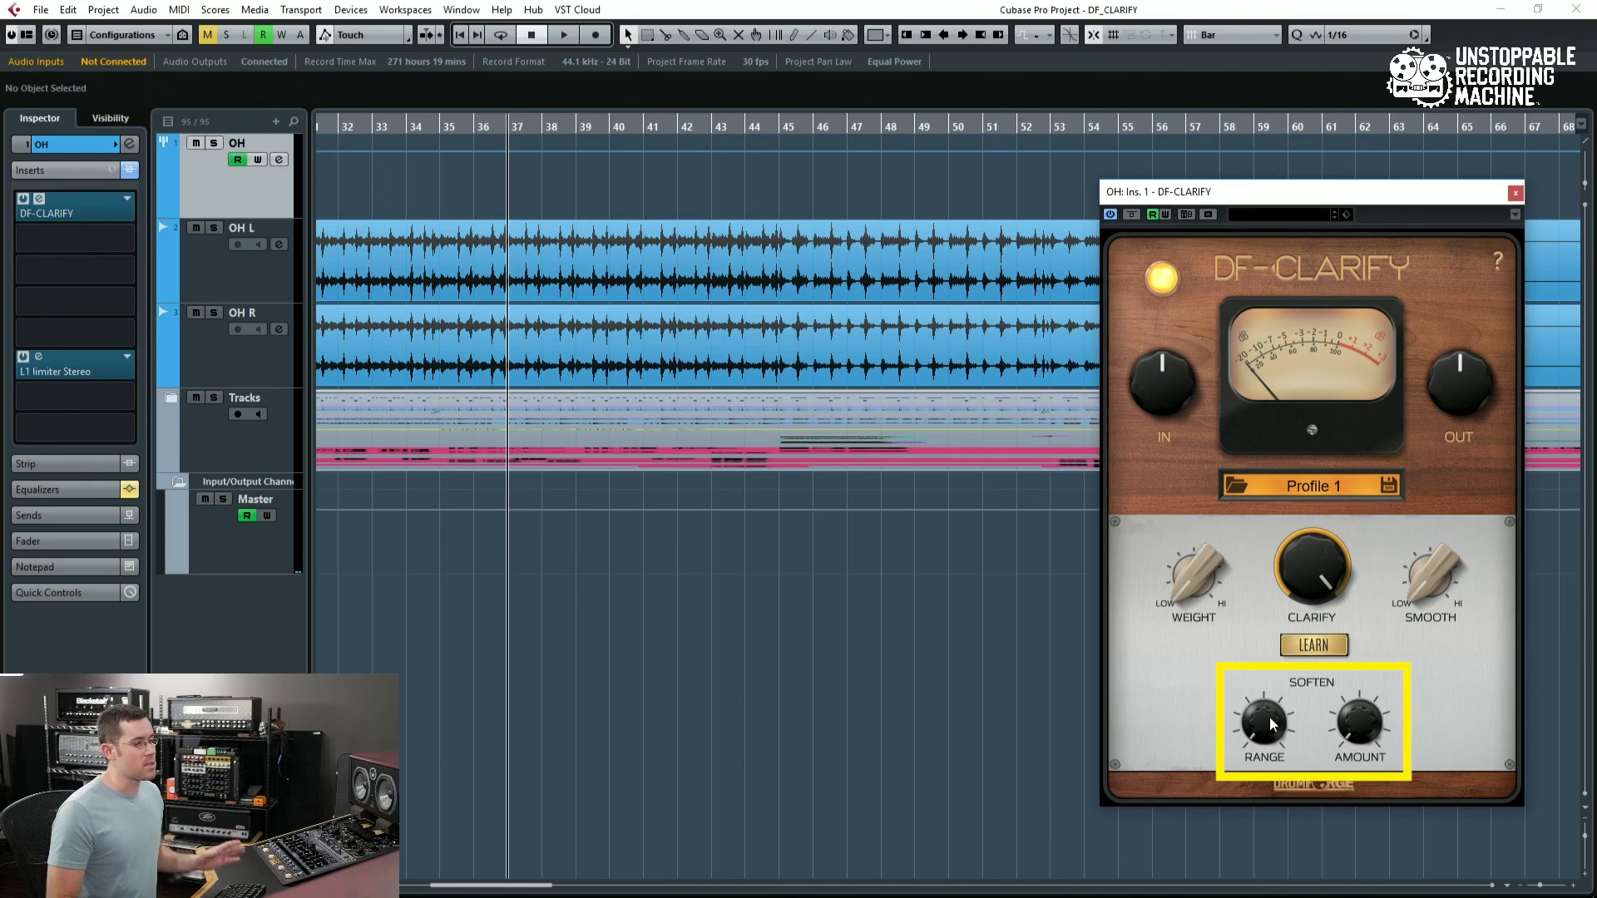
- Play the overheads from bar 43 while setting the Soften Range slightly above its midpoint and the Soften Amount to its midpoint
left_click_drag(1270, 725, 1295, 678)
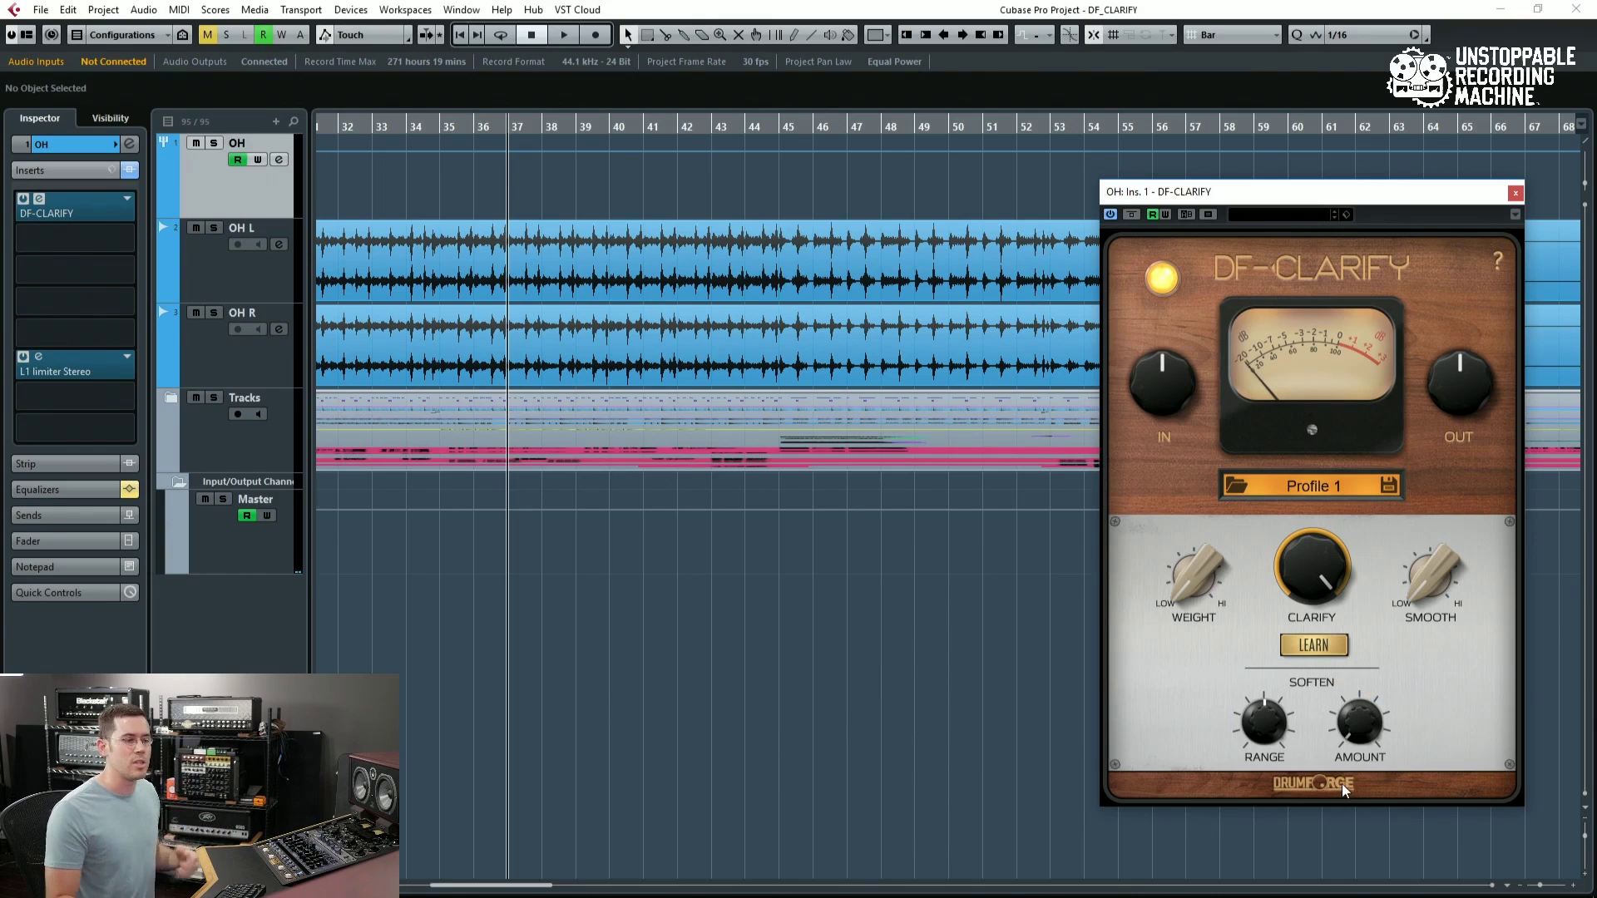
left_click_drag(1371, 719, 1371, 686)
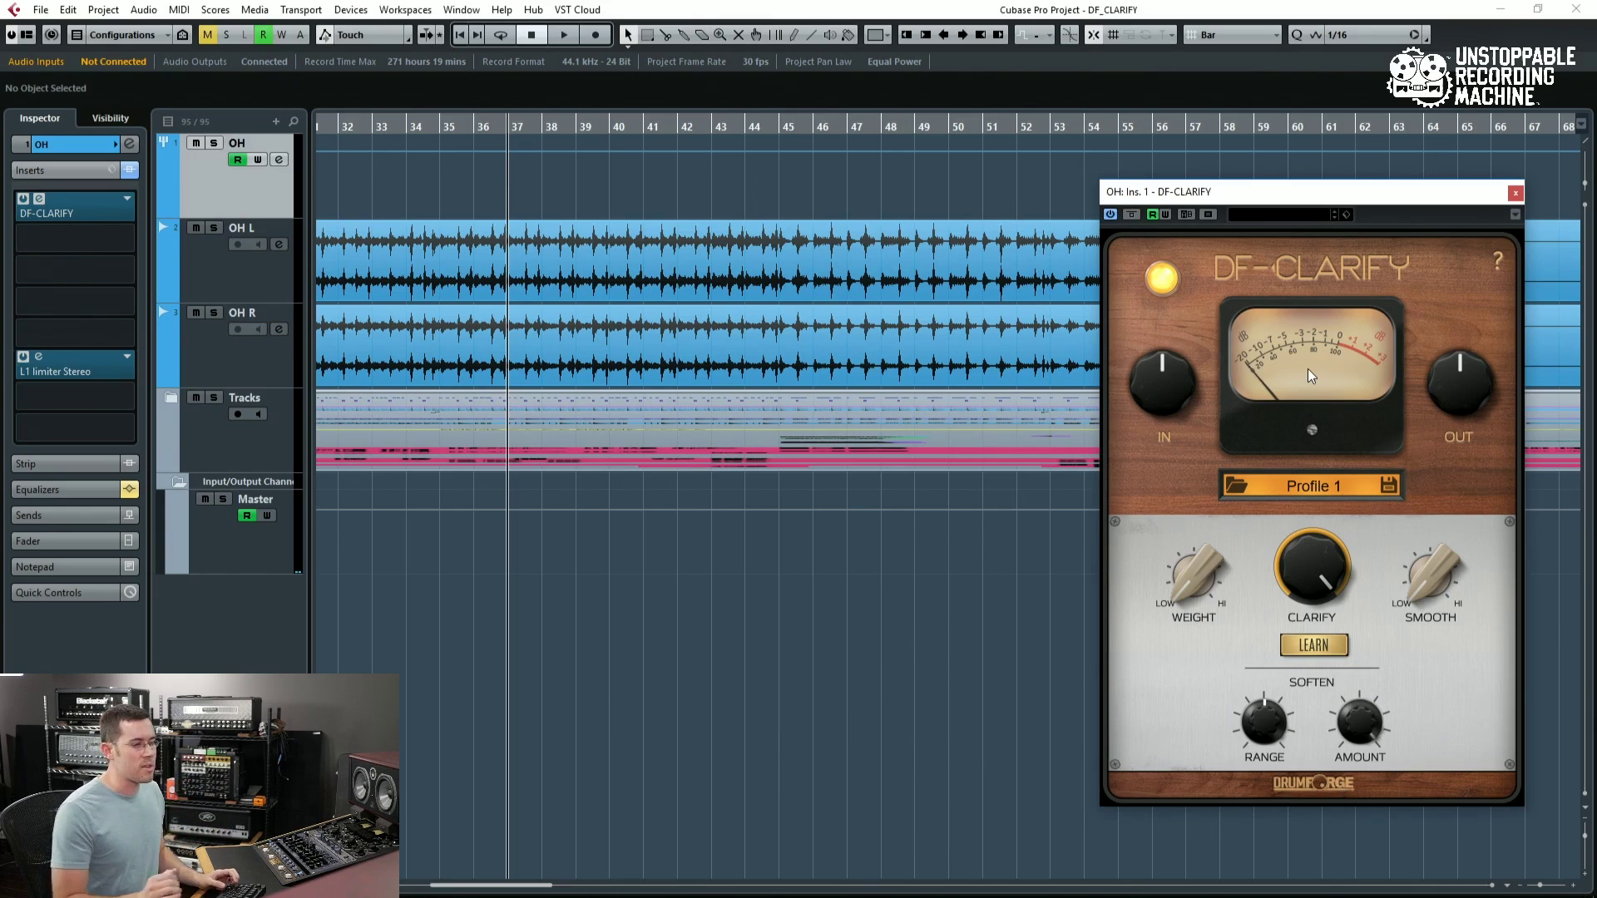
left_click(708, 125)
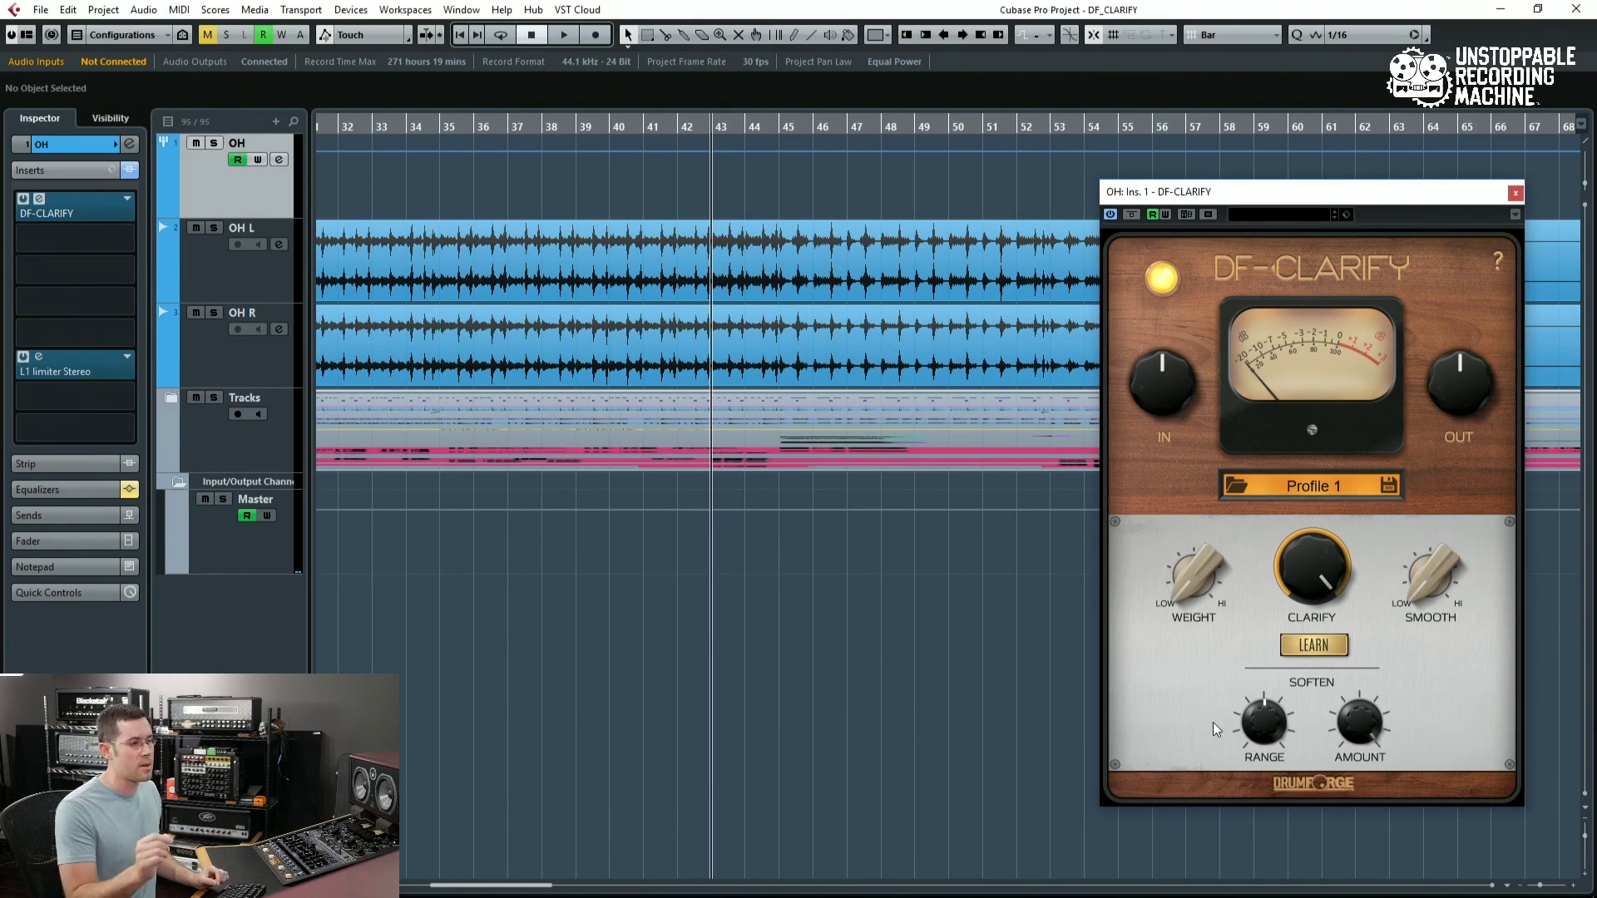
left_click(1271, 726)
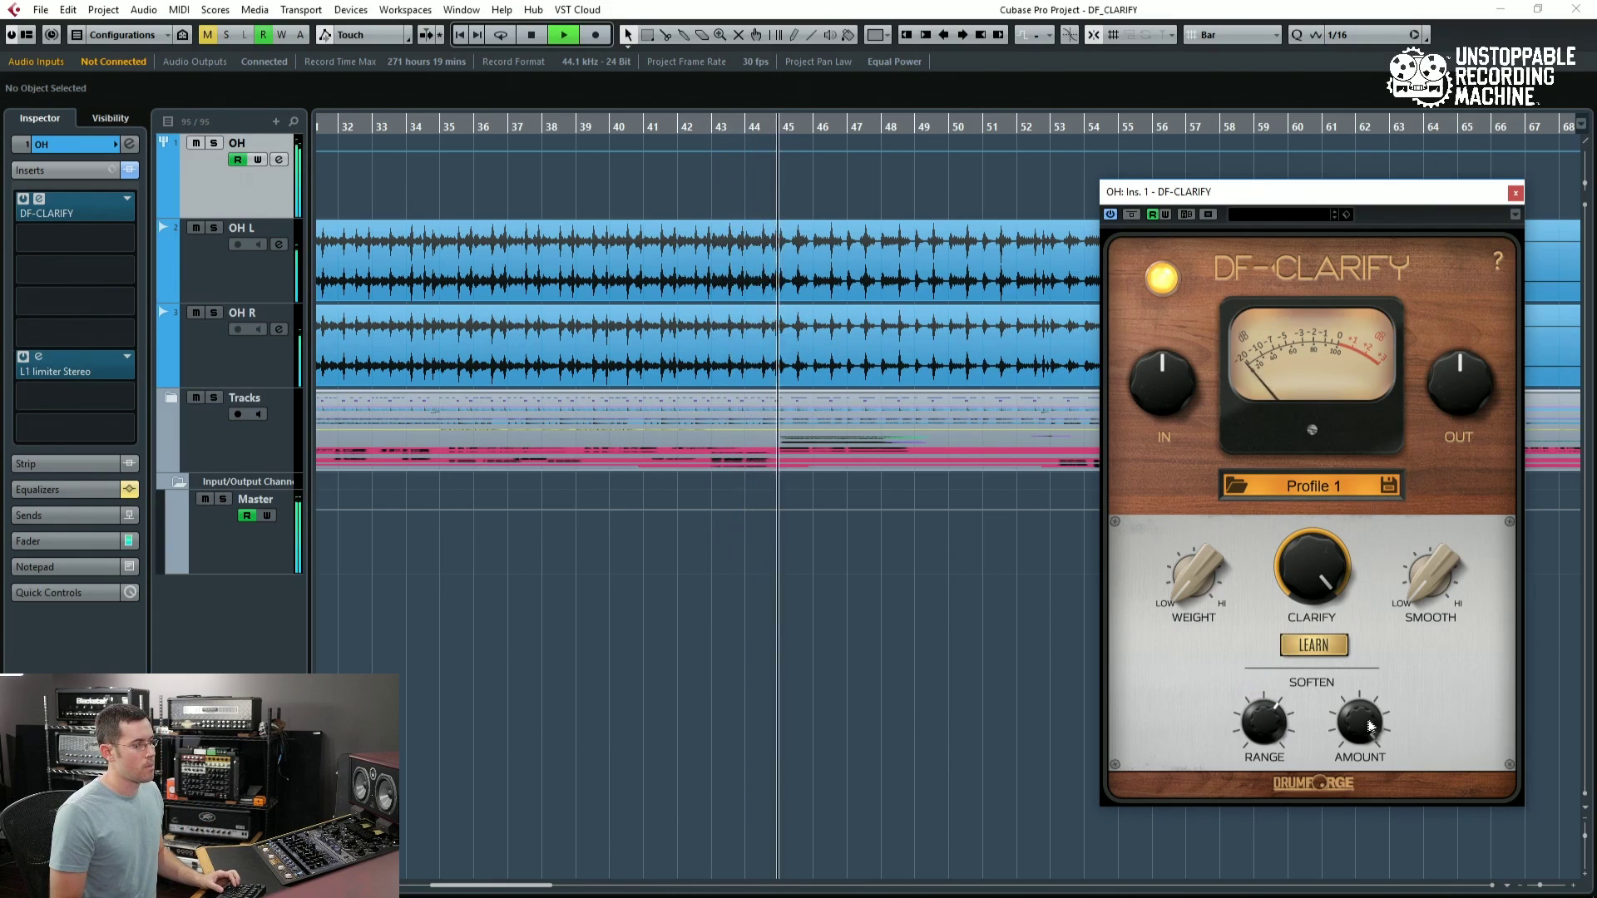
mouse_move(1369, 722)
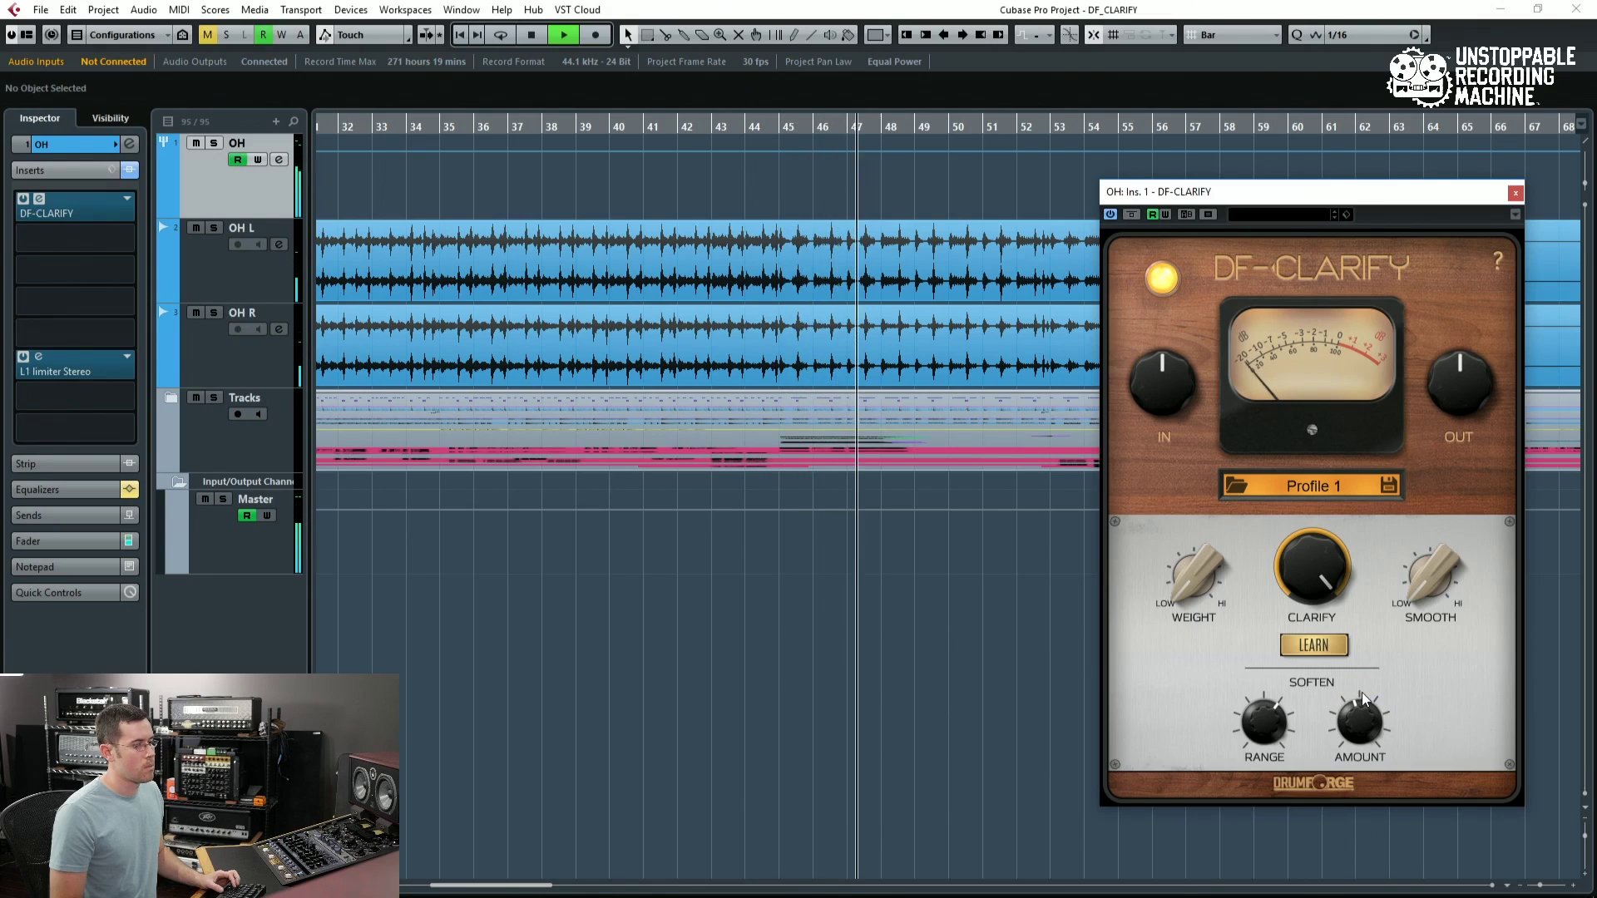
left_click_drag(1360, 732, 1359, 716)
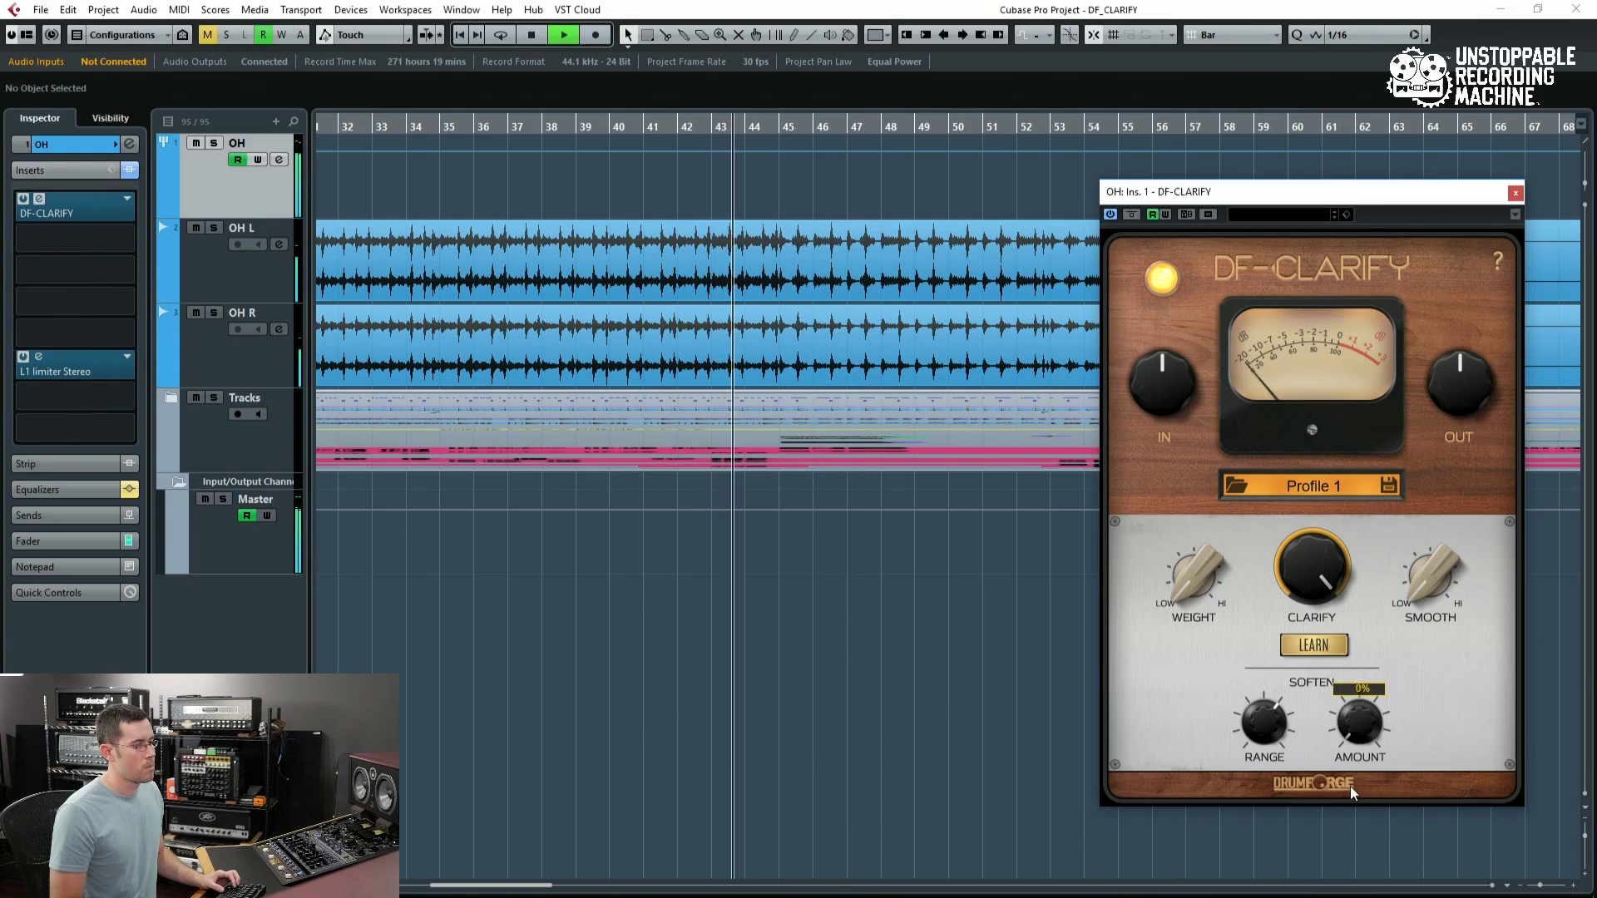
key("space")
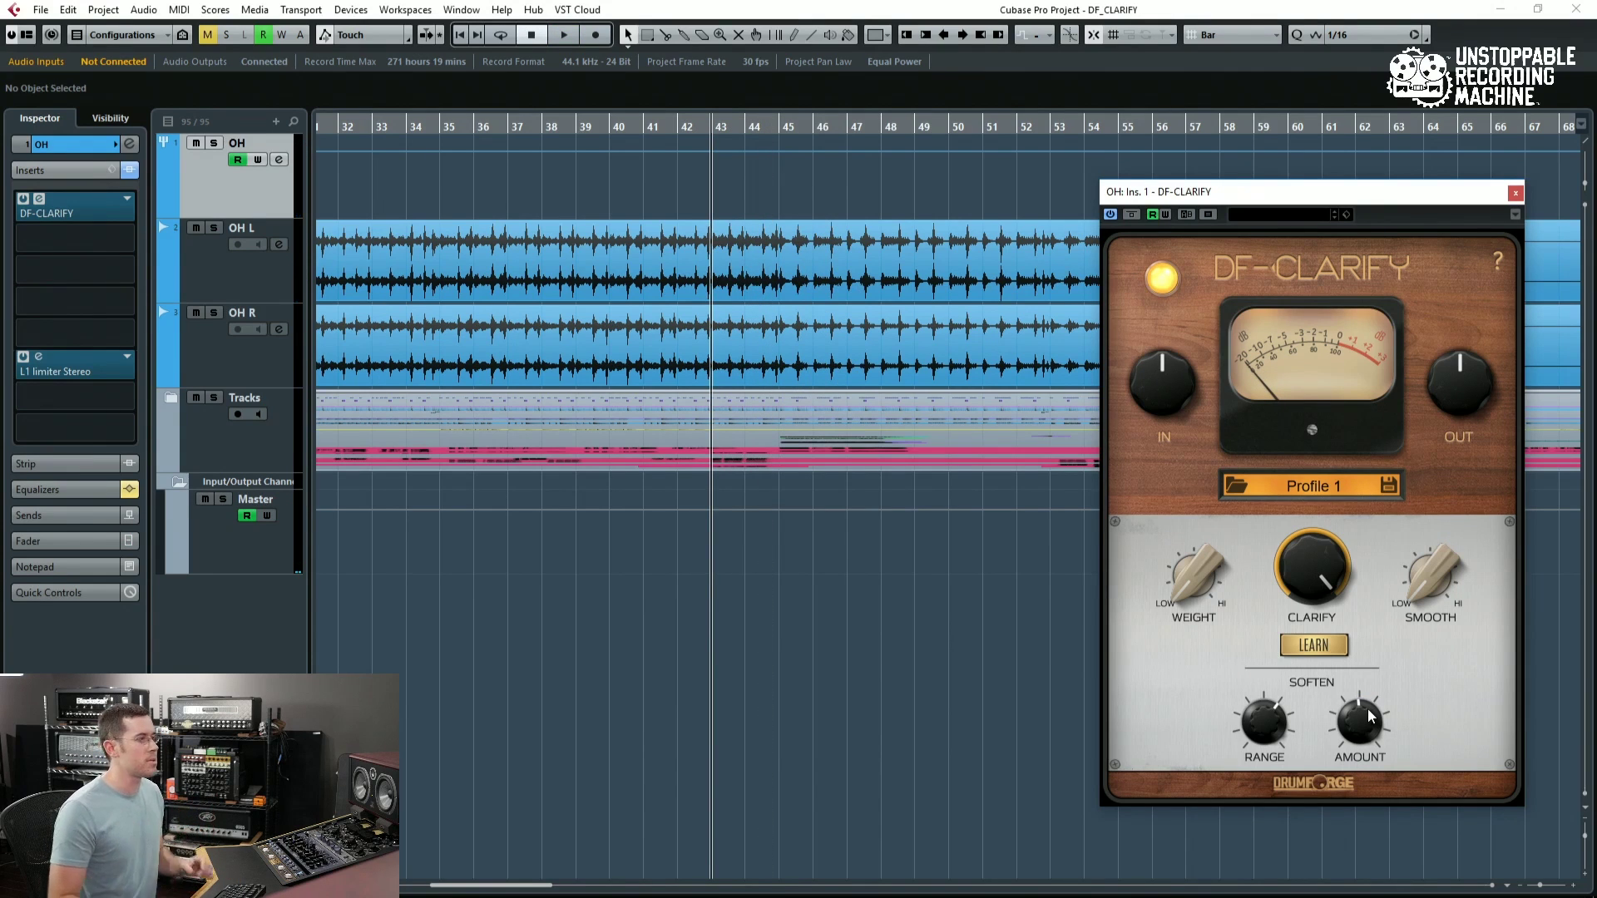
- Solo the OH track and play it from just before bar 41, comparing DF-CLARIFY bypassed and enabled
left_click(645, 131)
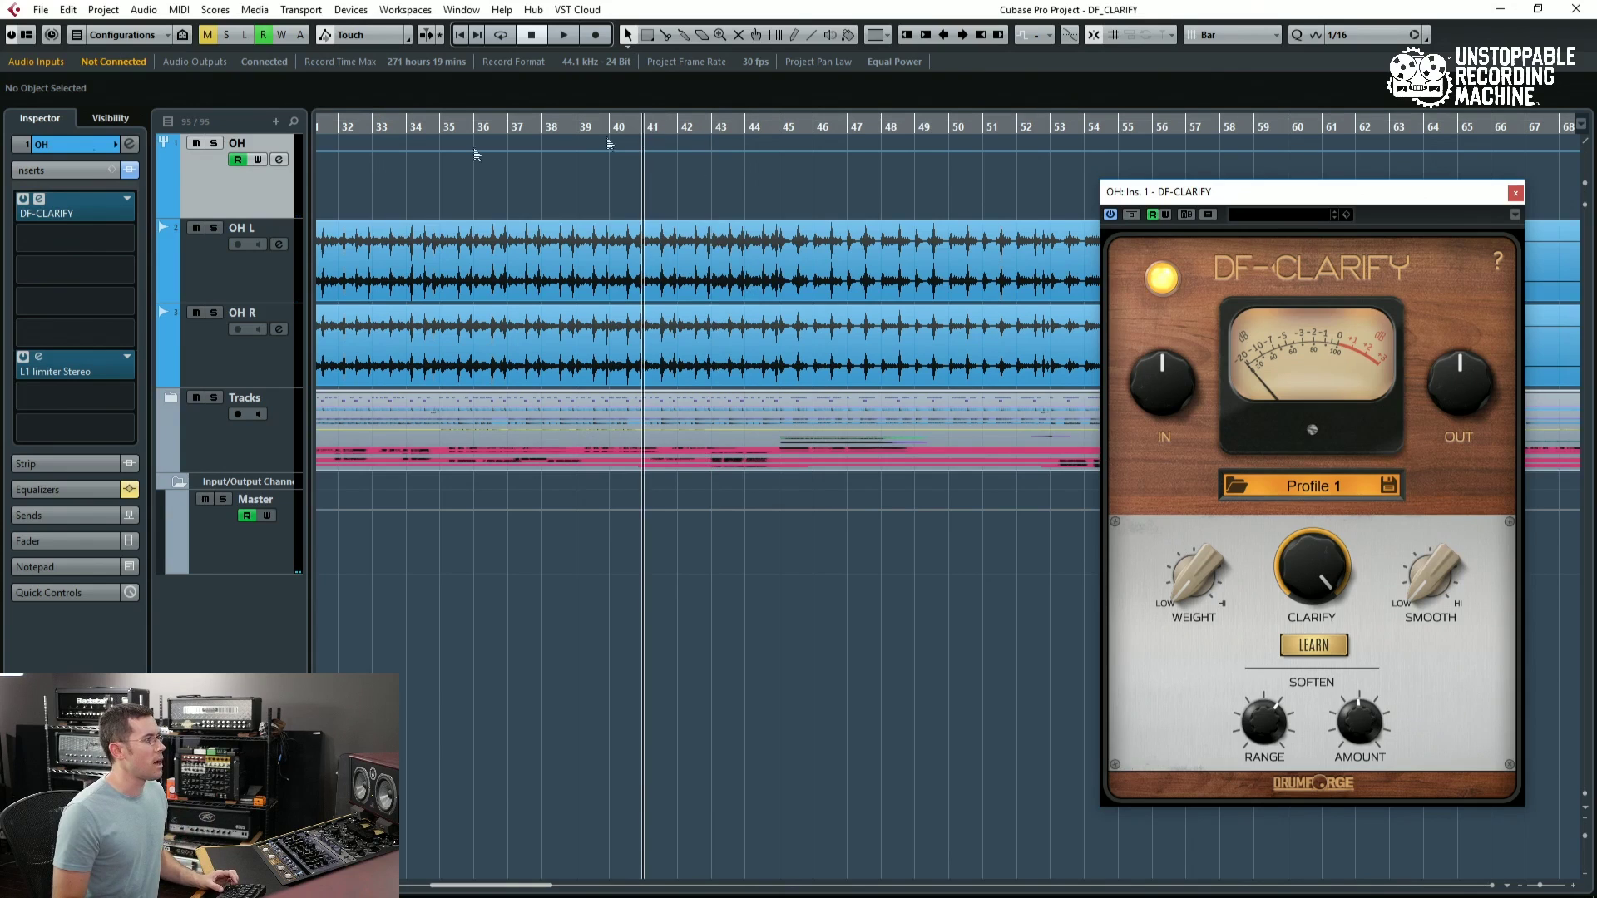
left_click(215, 143)
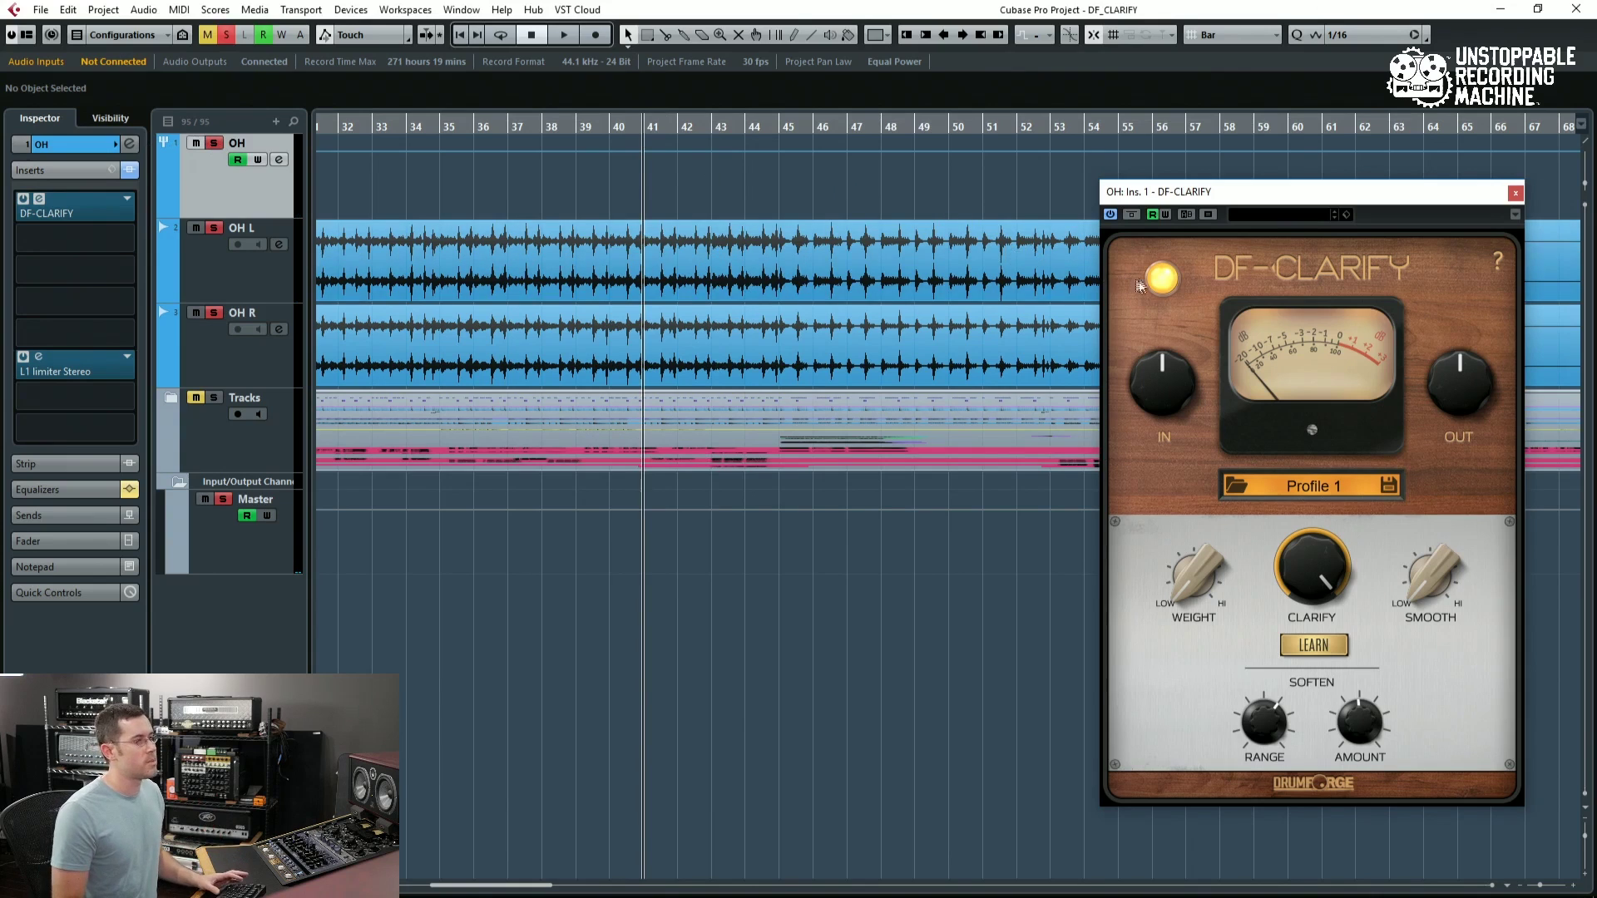
left_click(1165, 277)
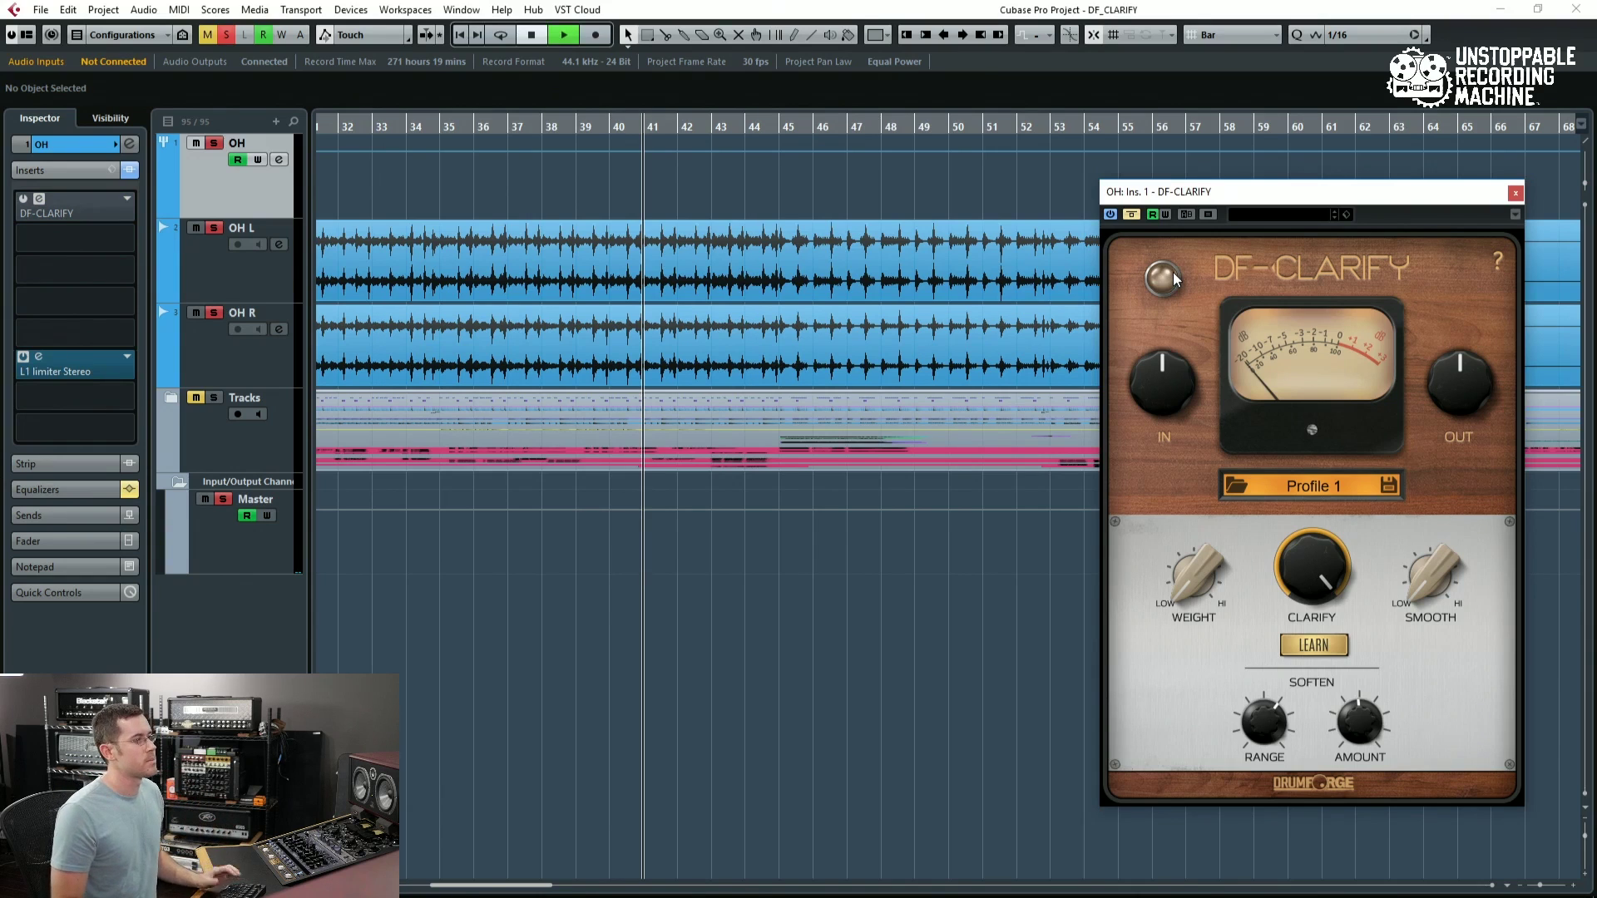
key("space")
left_click(1173, 272)
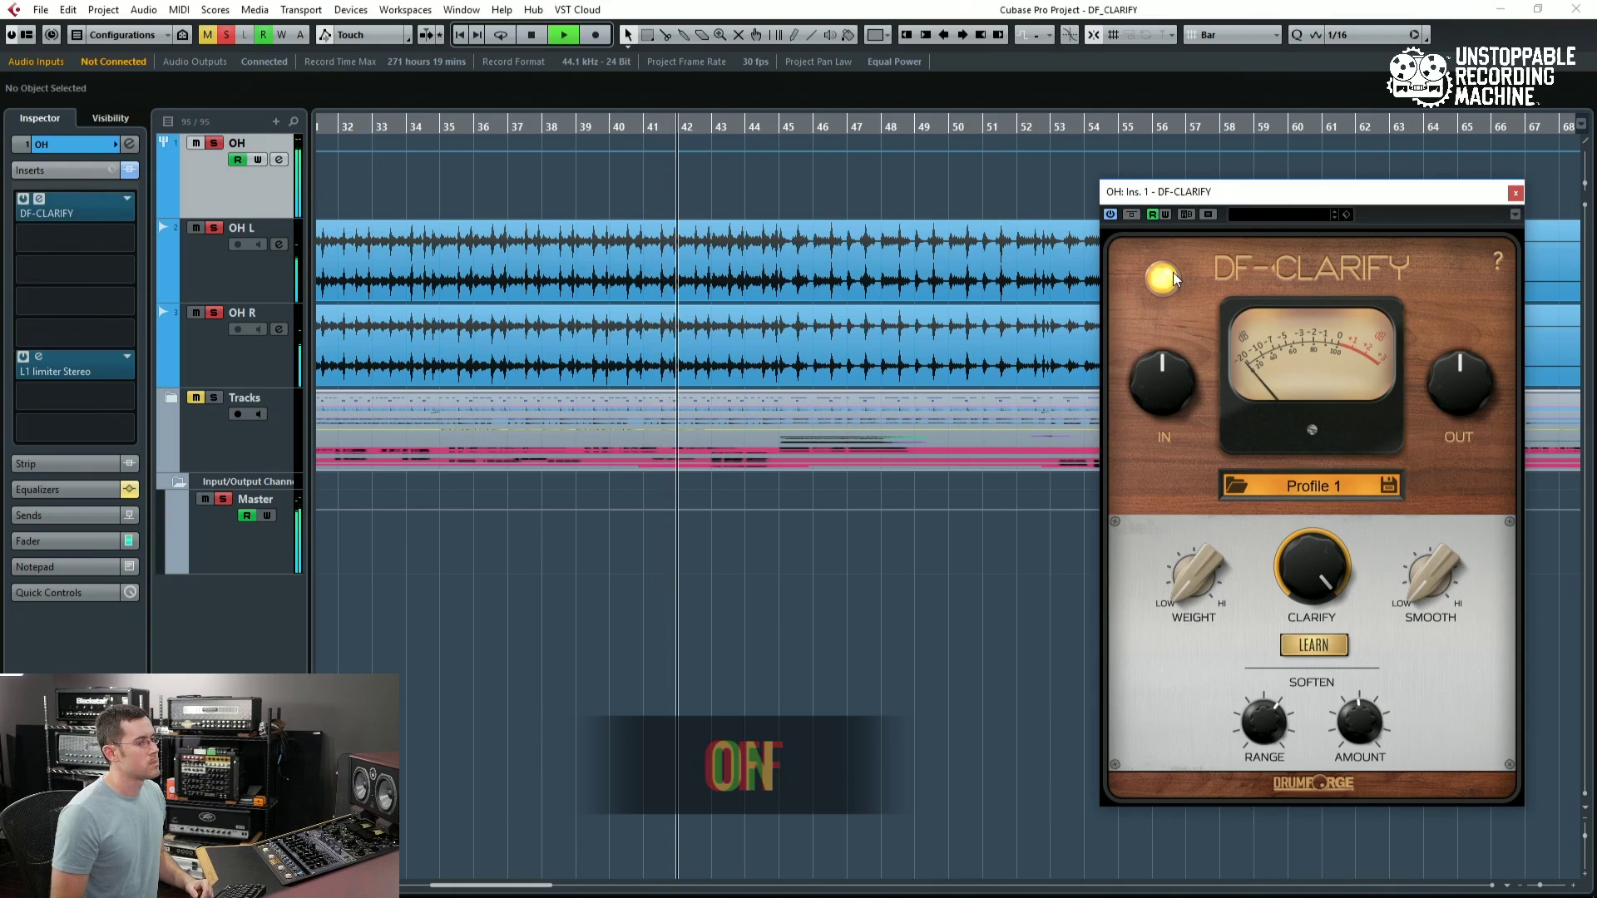
left_click(1173, 272)
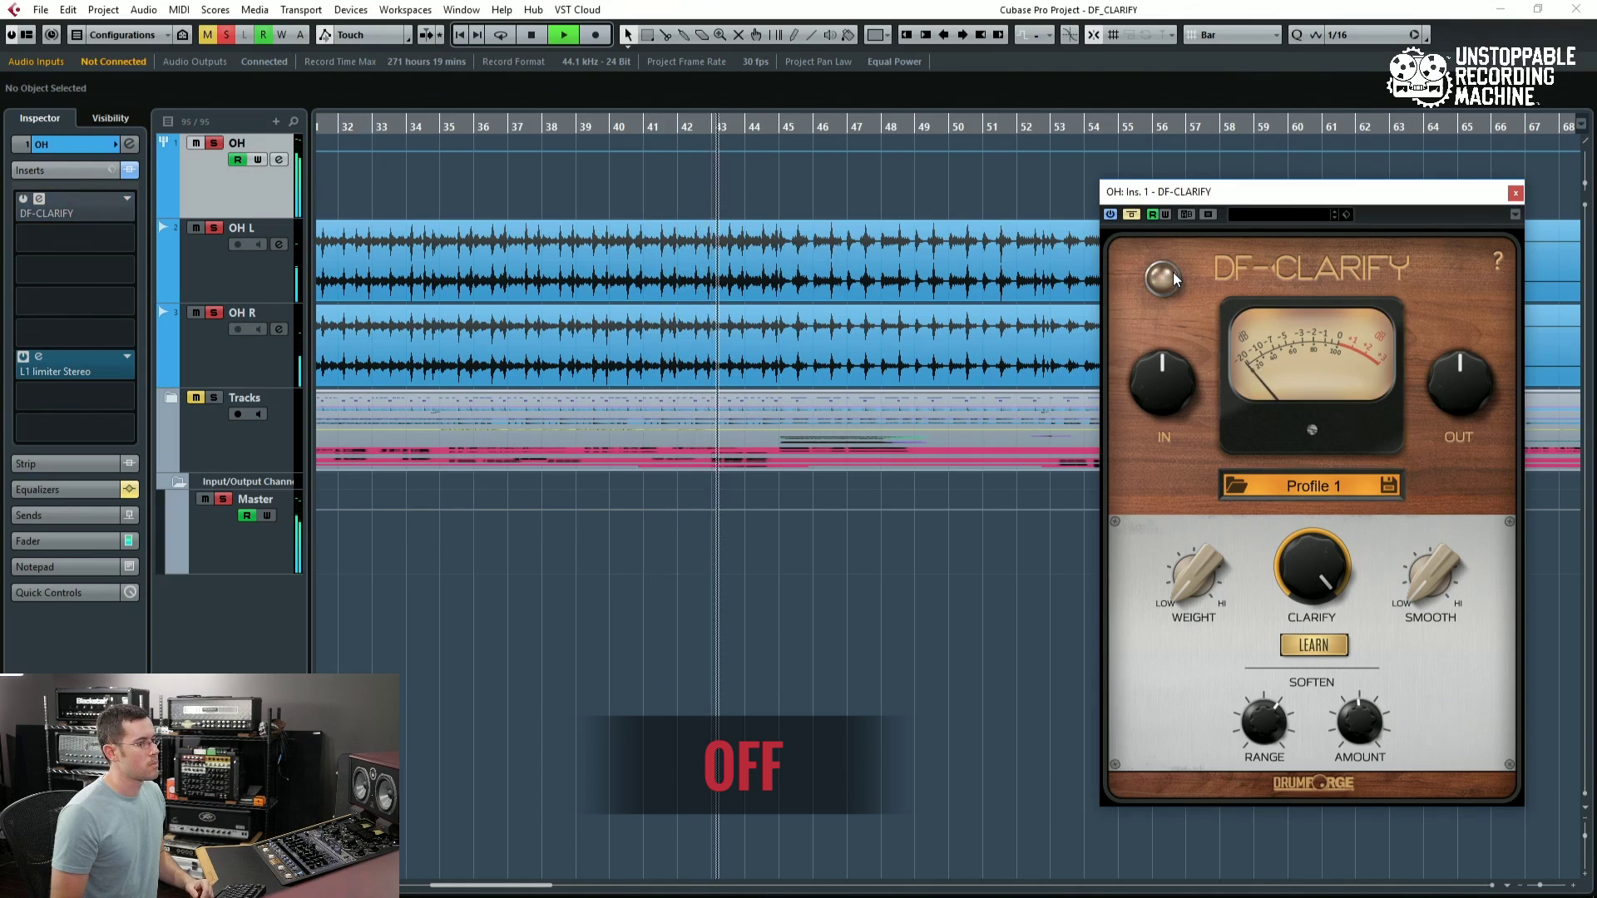
left_click(1173, 272)
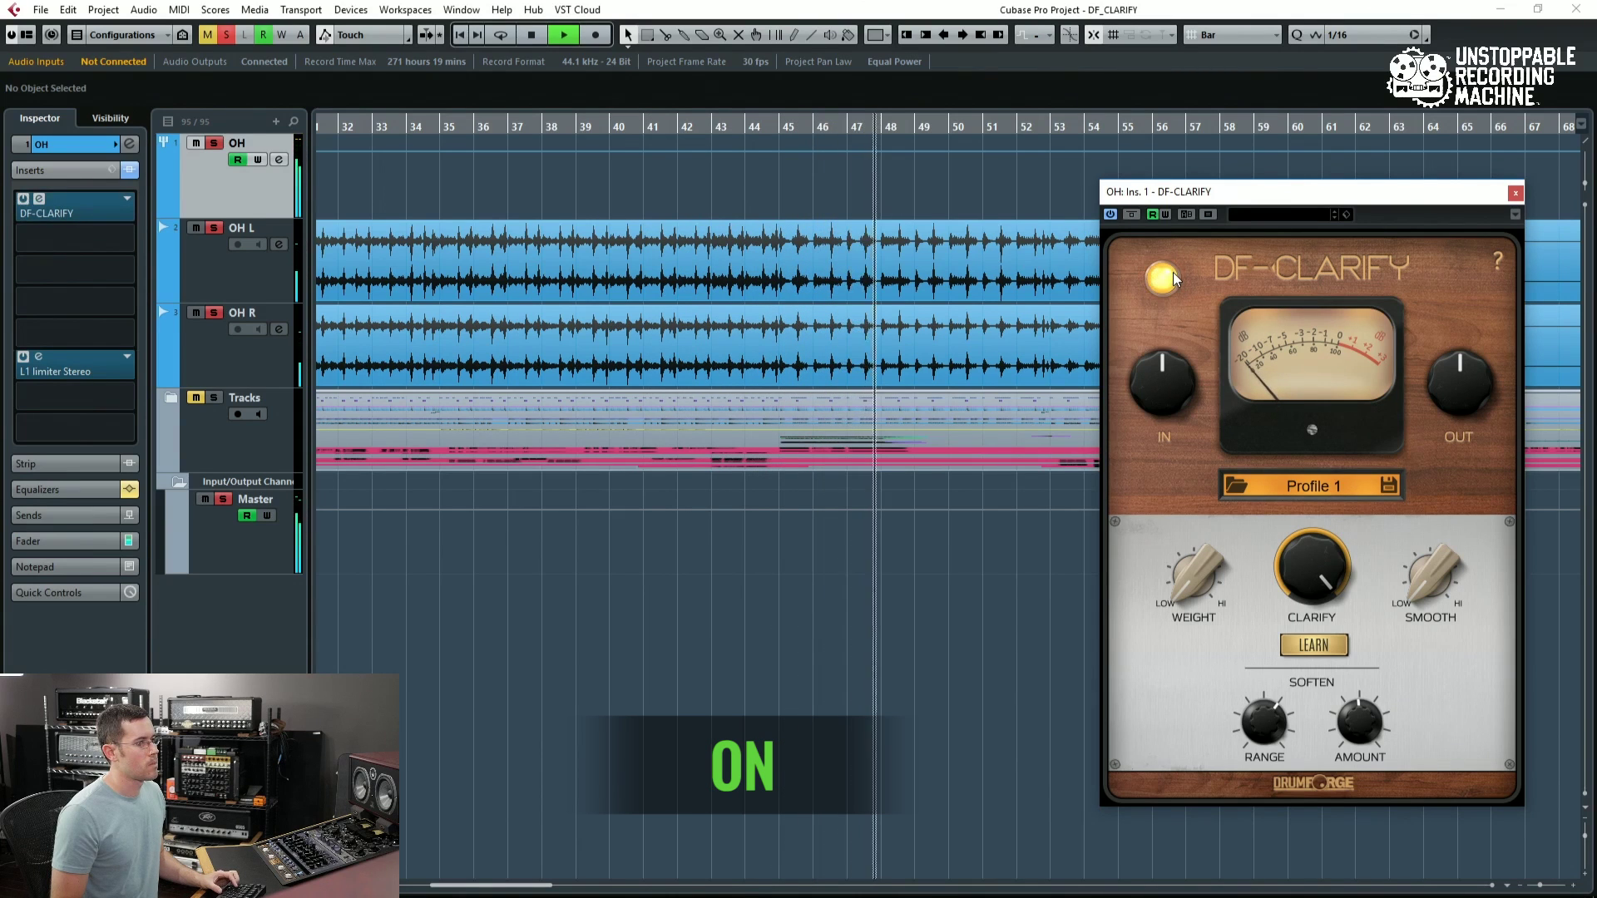
left_click(1173, 272)
key("space")
- Play the overheads from just before bar 75 and compare DF-CLARIFY enabled and bypassed, leaving it enabled
scroll(706, 341, "right", 3)
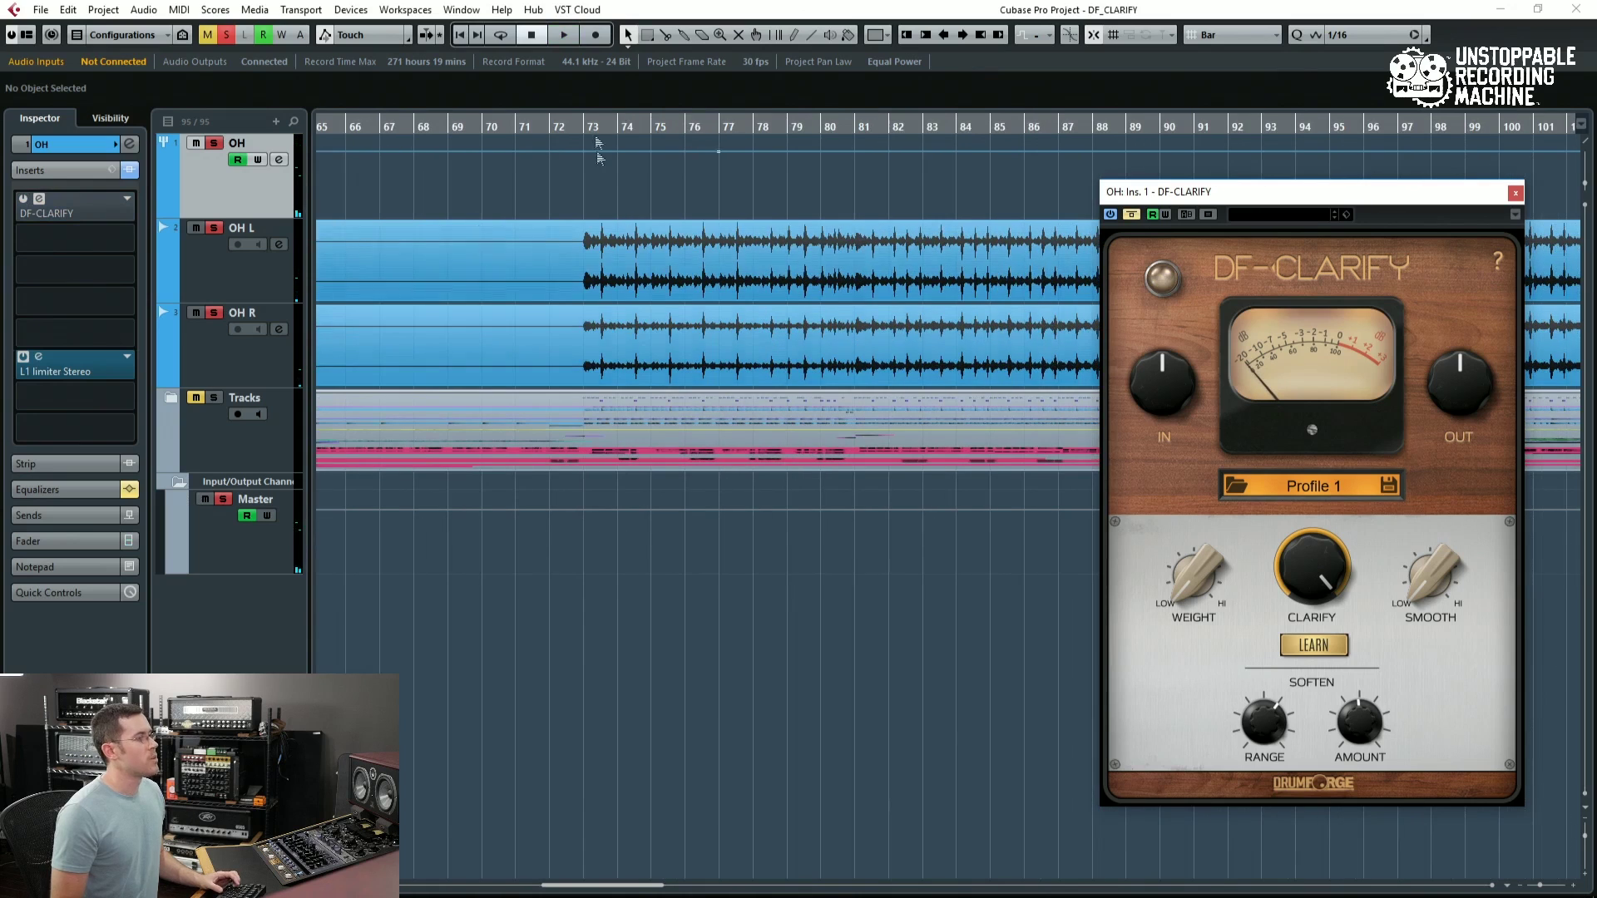
left_click(660, 140)
key("space")
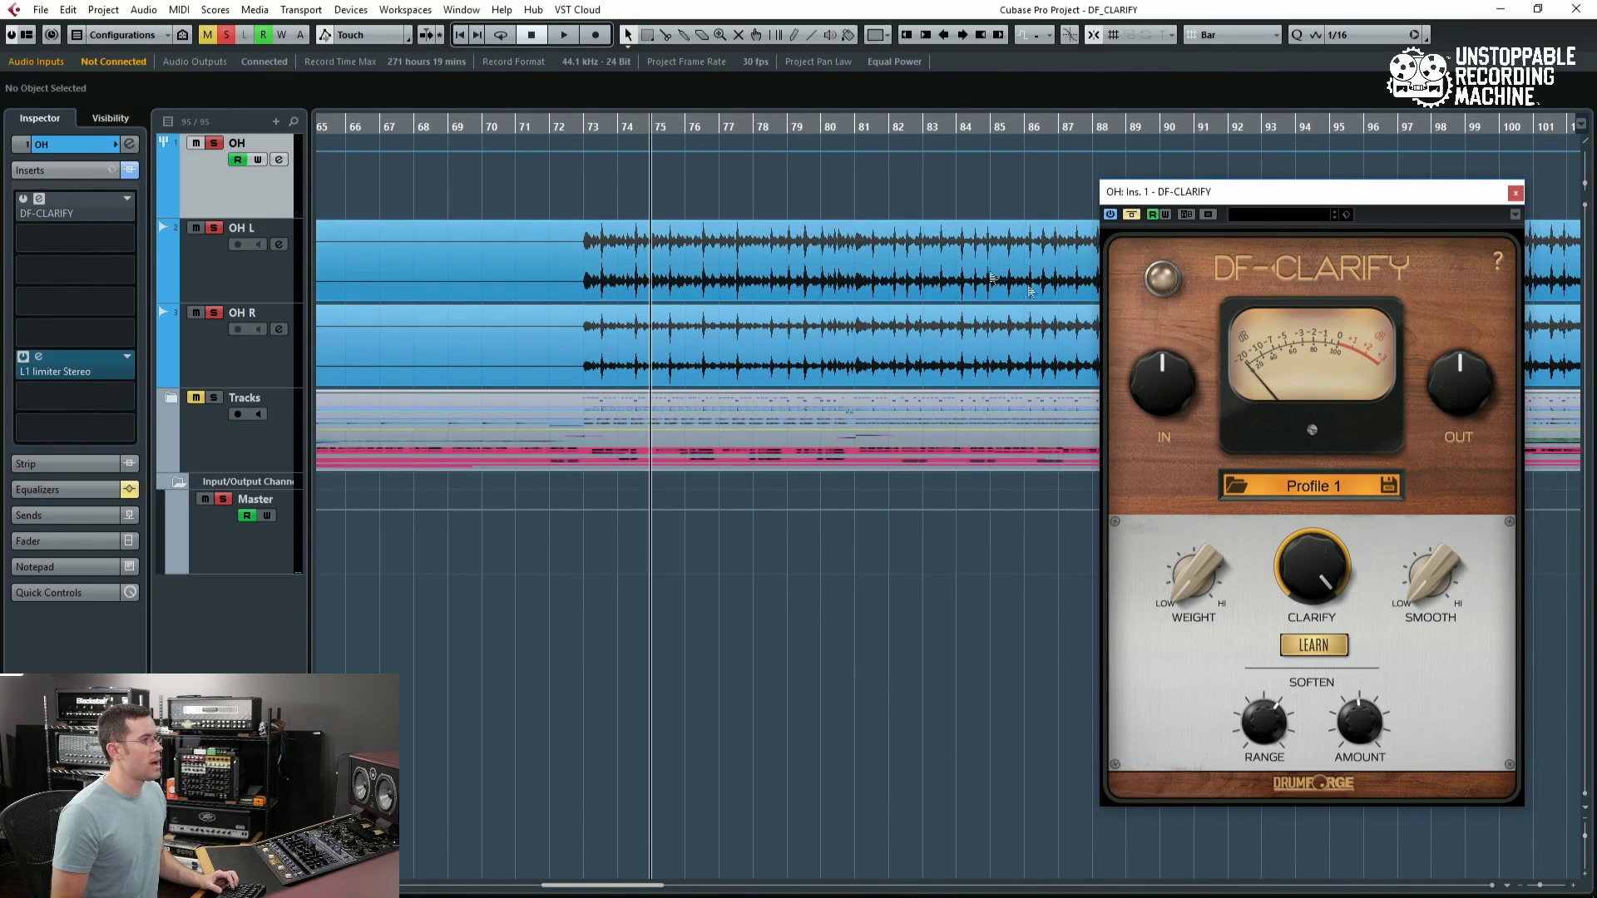
left_click(1158, 281)
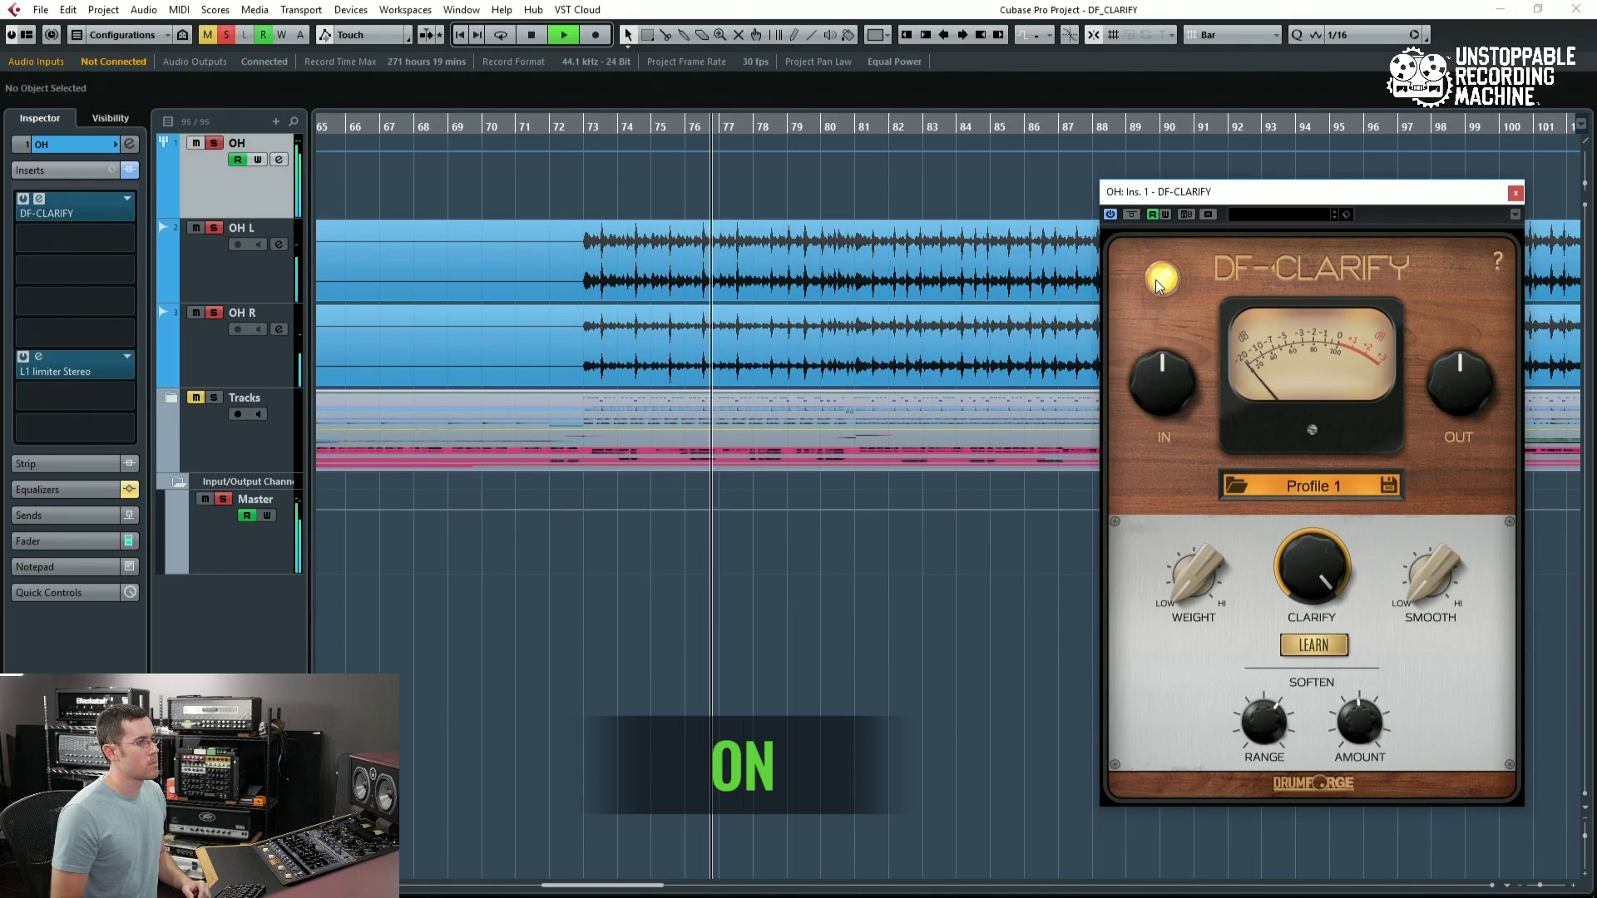
left_click(1158, 280)
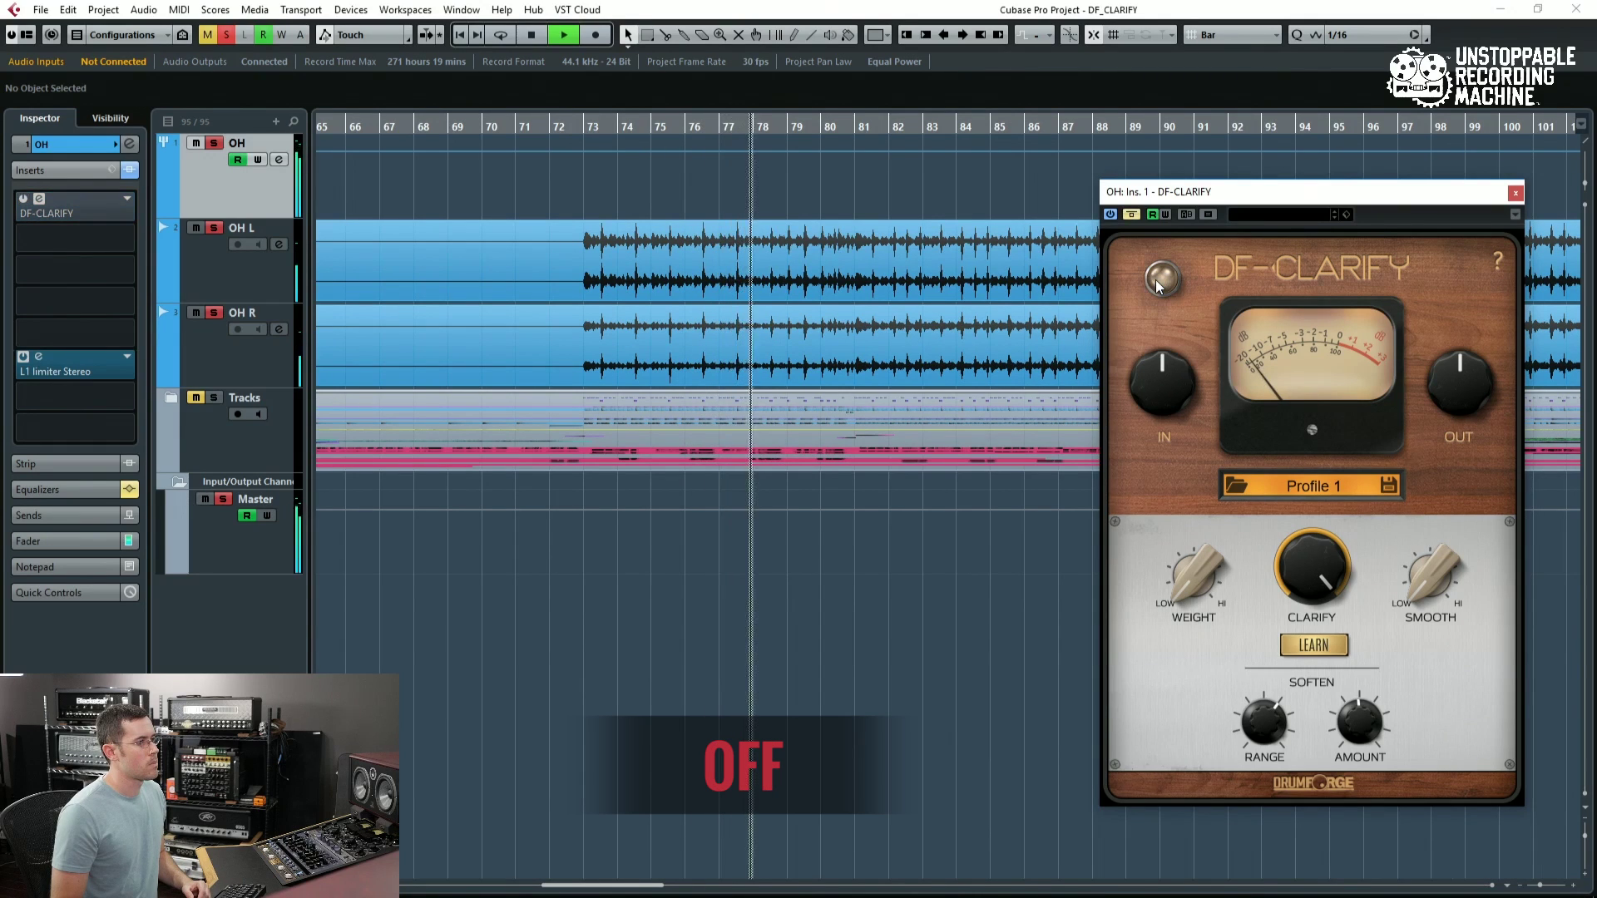
left_click(1157, 280)
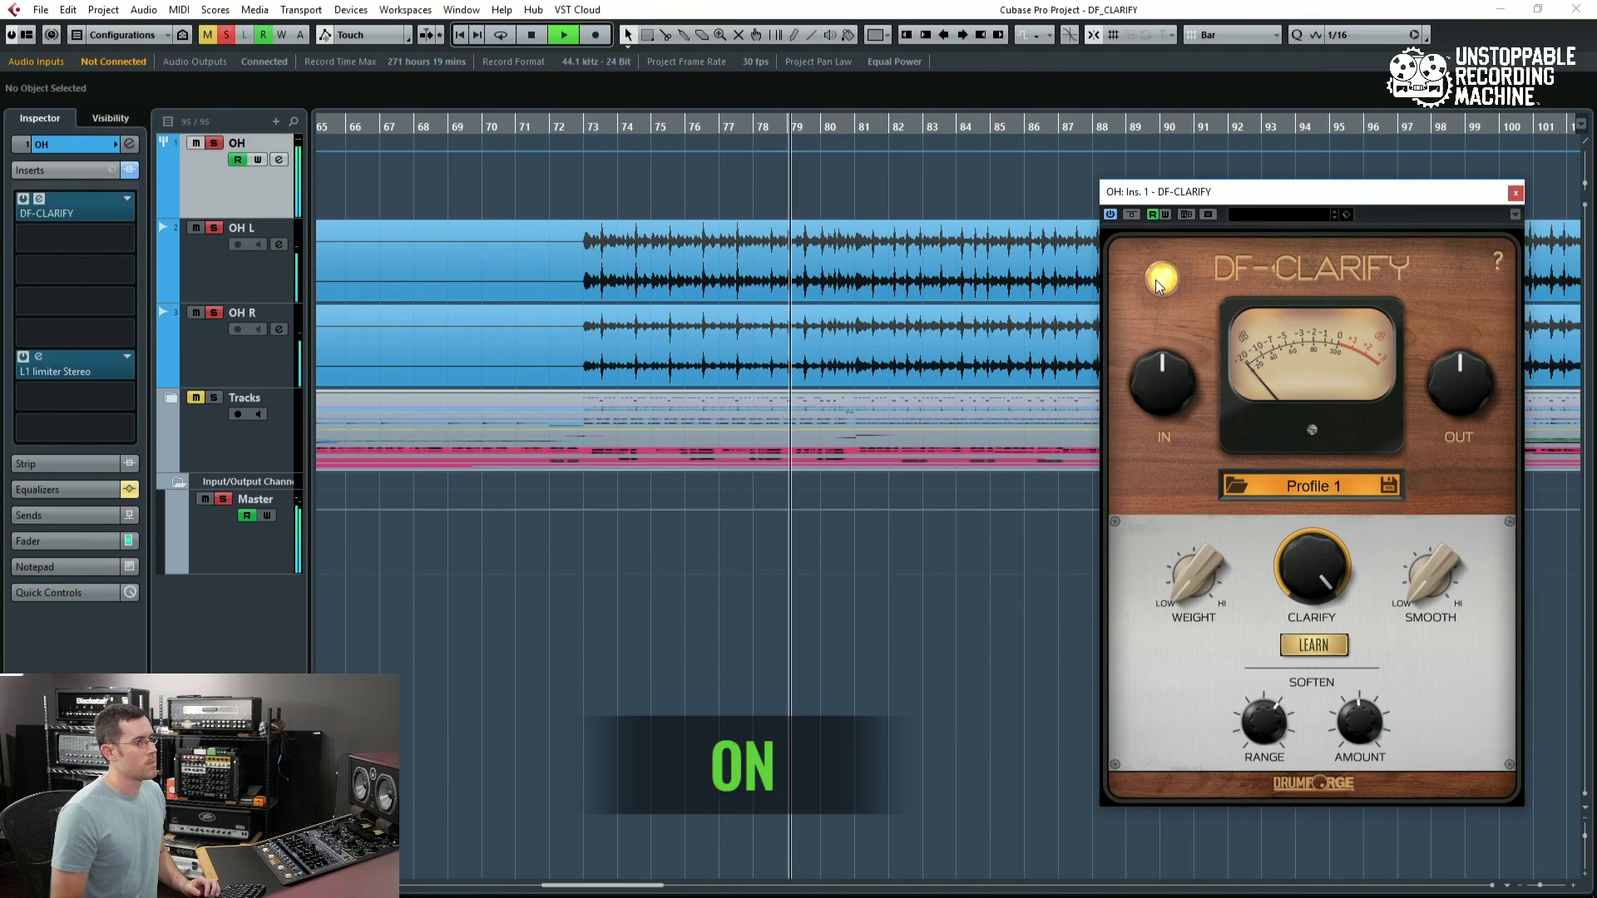
key("space")
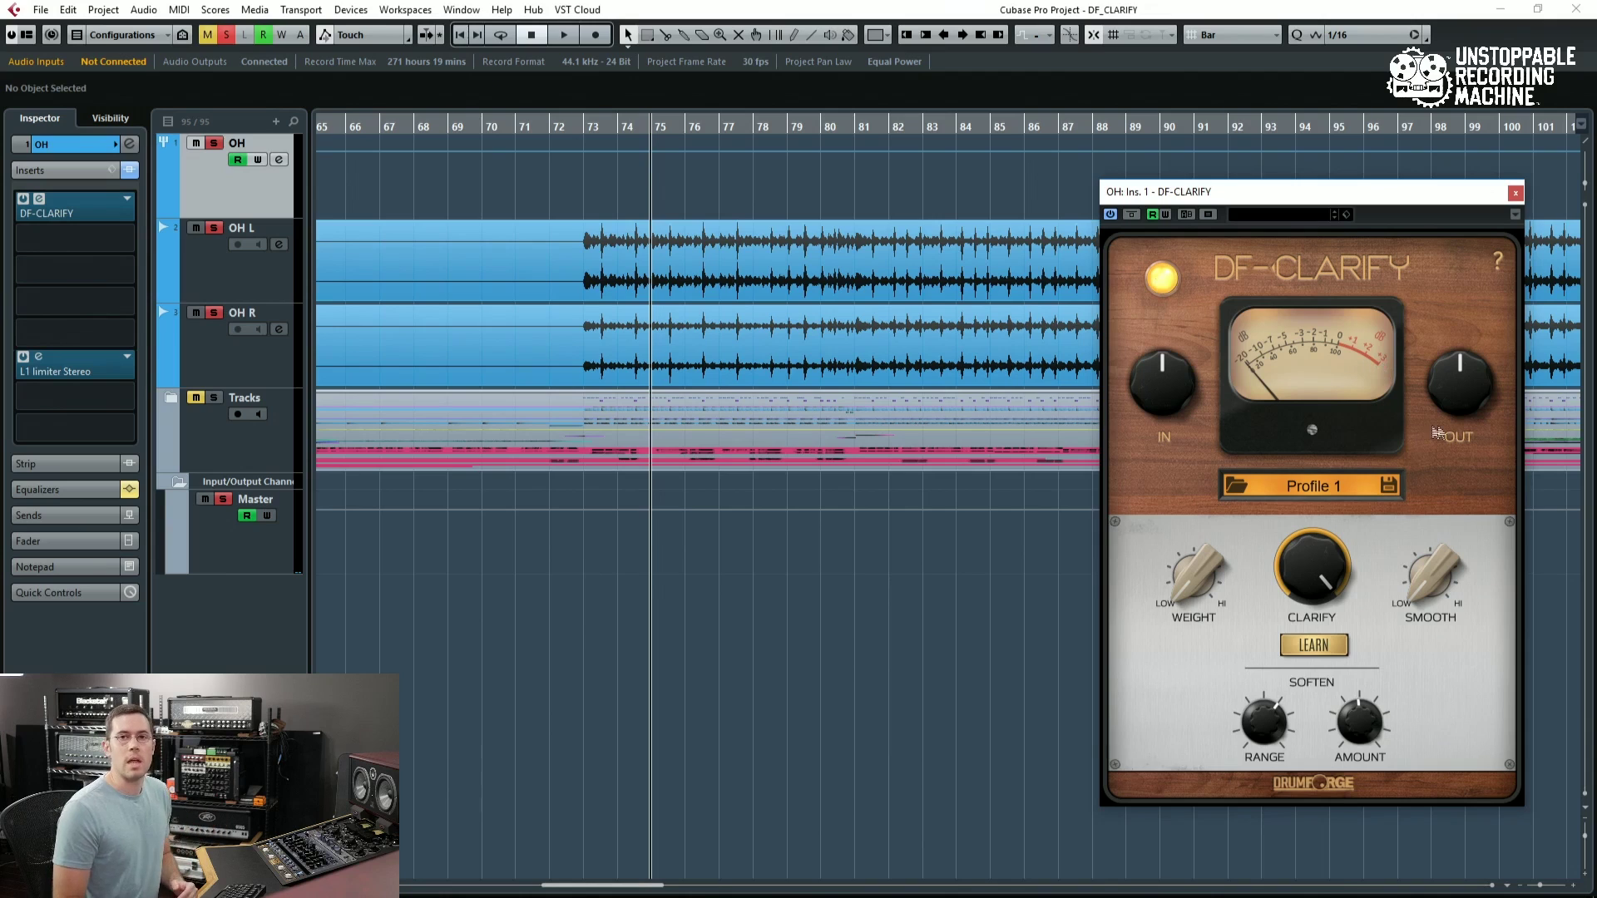
- Select Profile 2 and let DF-CLARIFY learn the overheads while playing from bar 73
left_click(1303, 489)
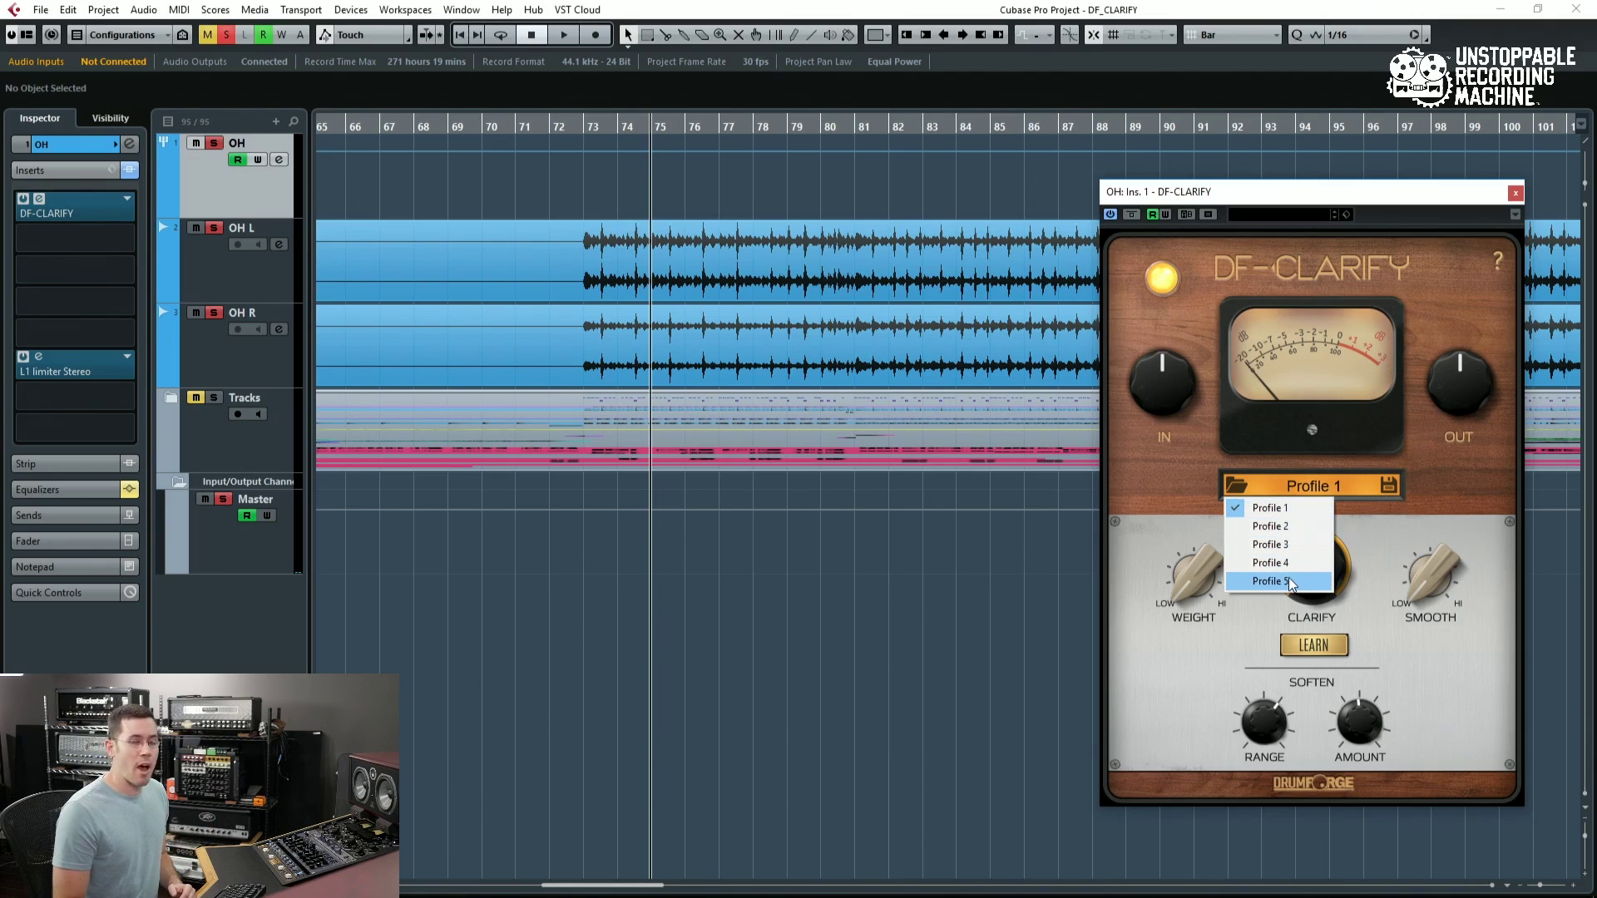
left_click(1303, 526)
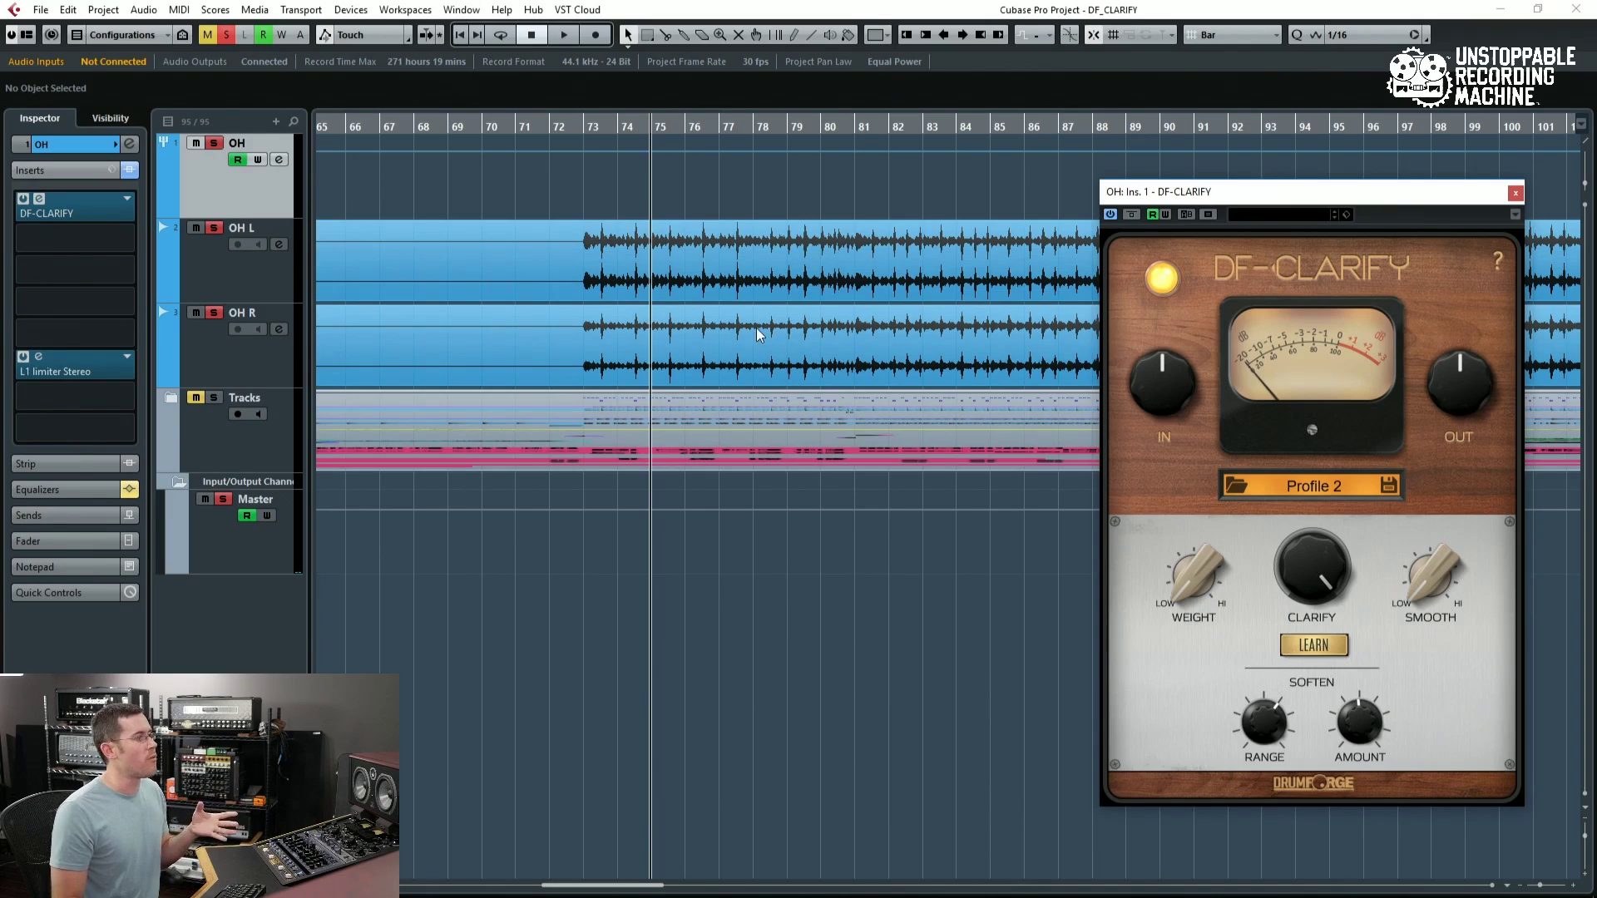
left_click(589, 126)
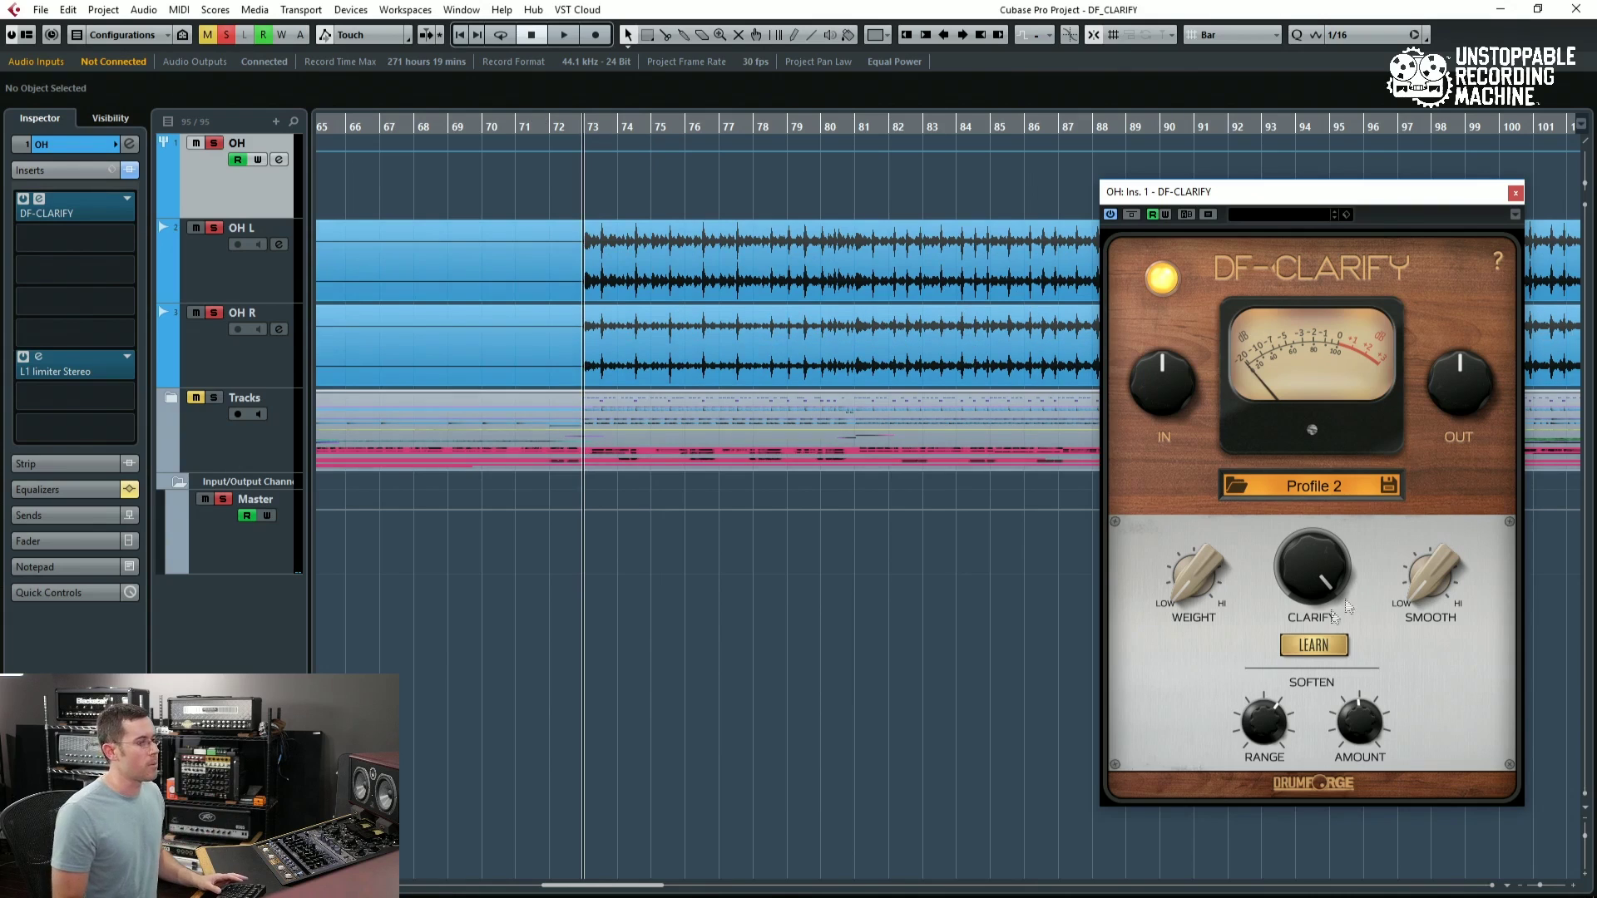
key("space")
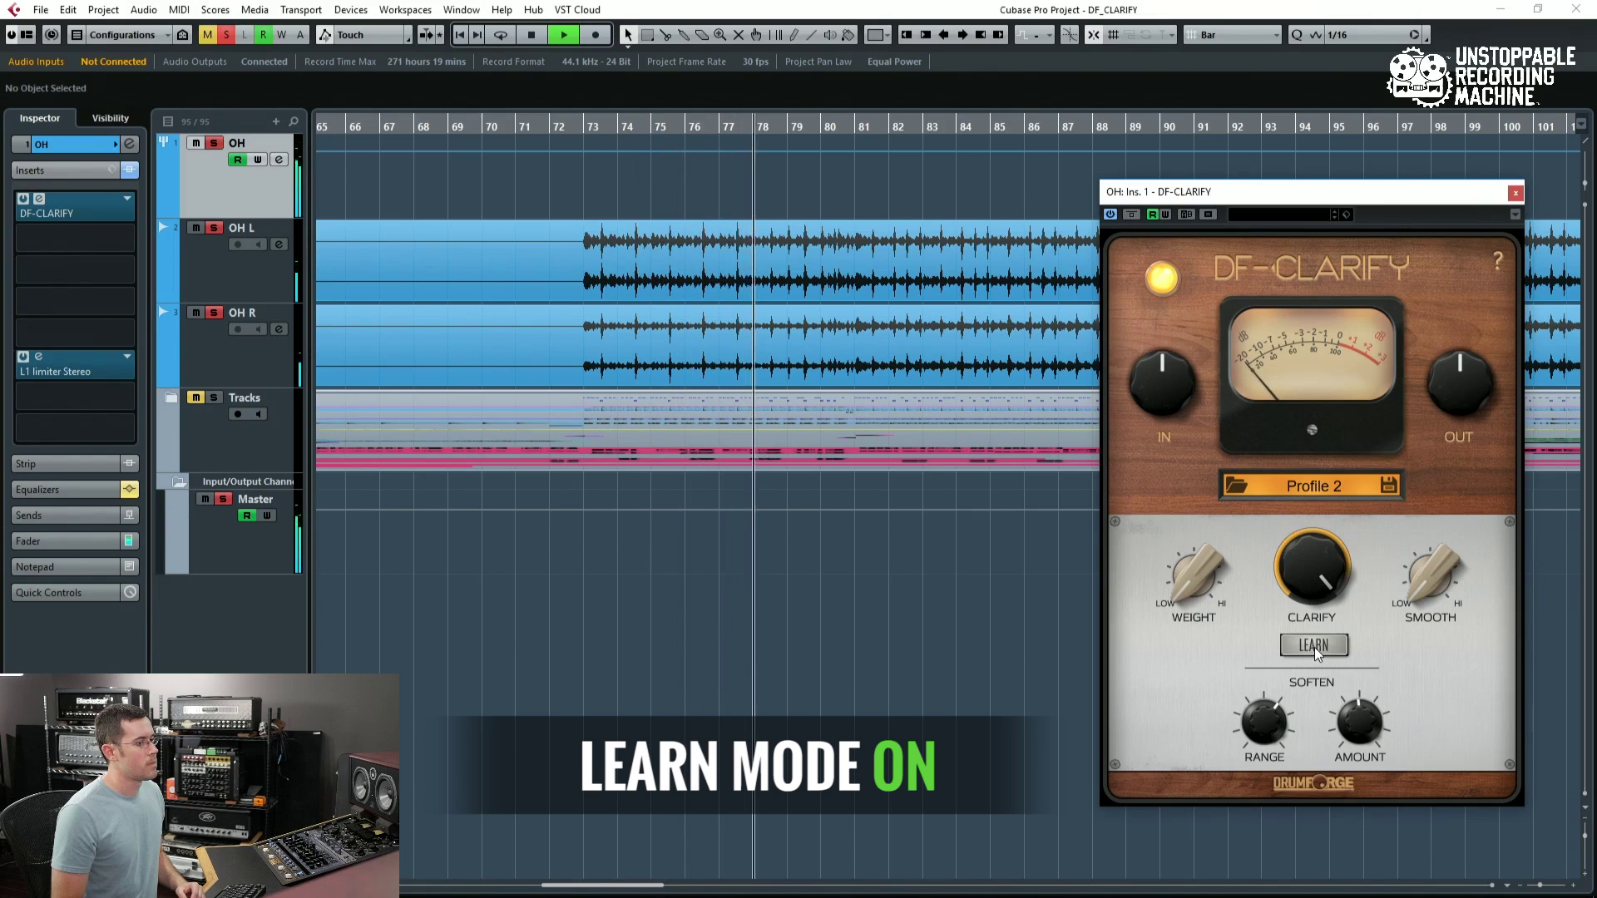
left_click(1314, 648)
key("space")
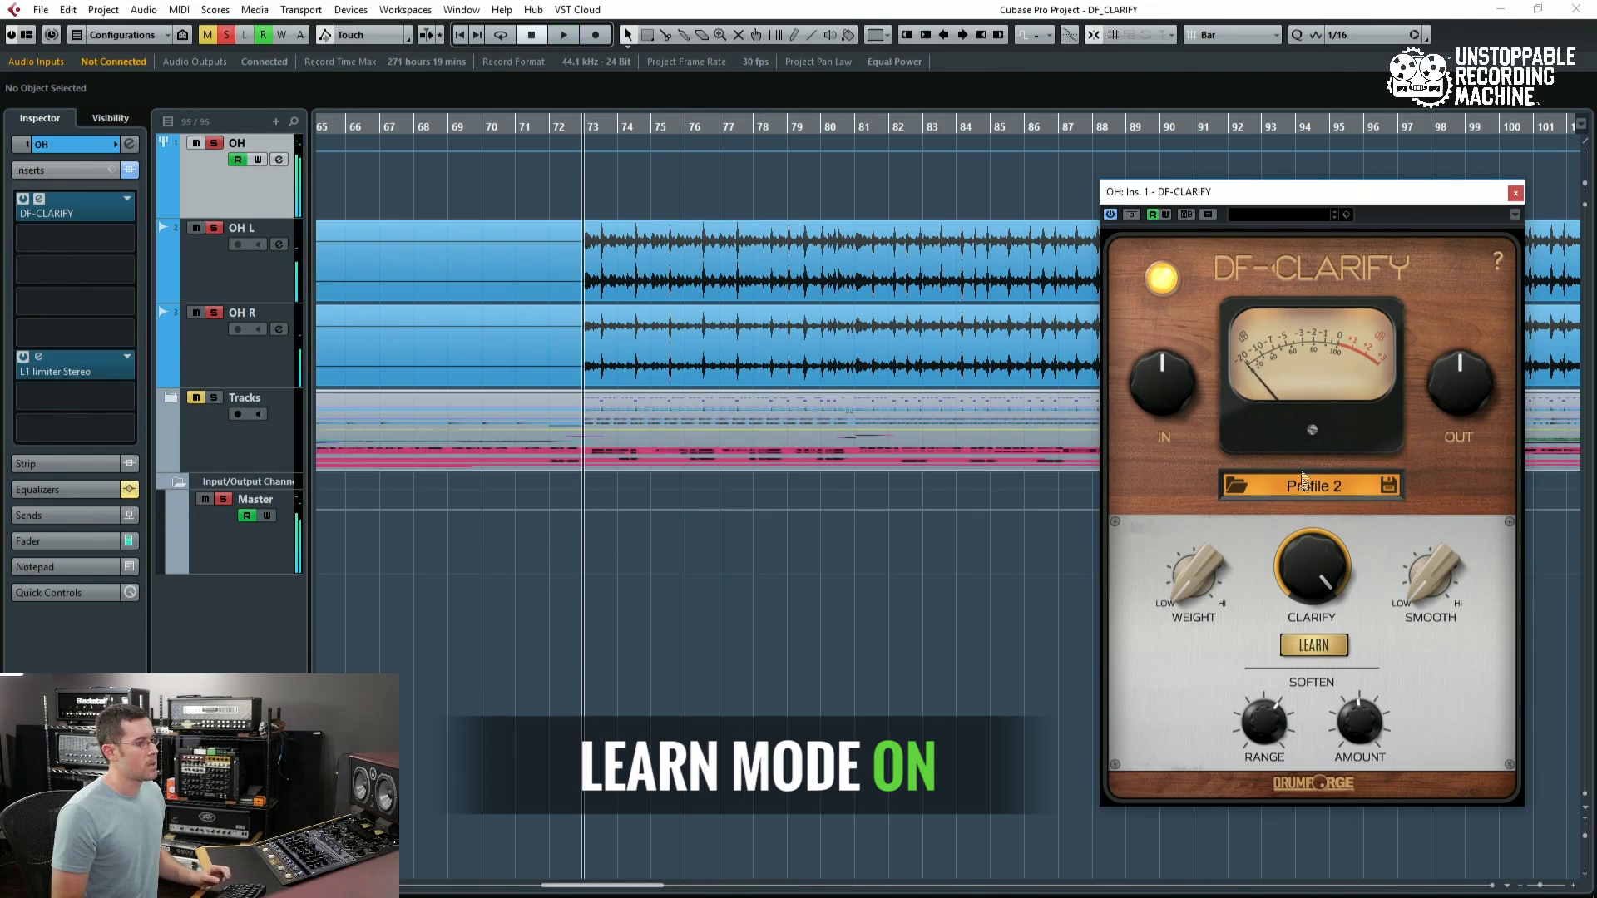
- Select Profile 3 and let DF-CLARIFY learn the overheads while playing from bar 92
left_click(1310, 486)
left_click(1286, 542)
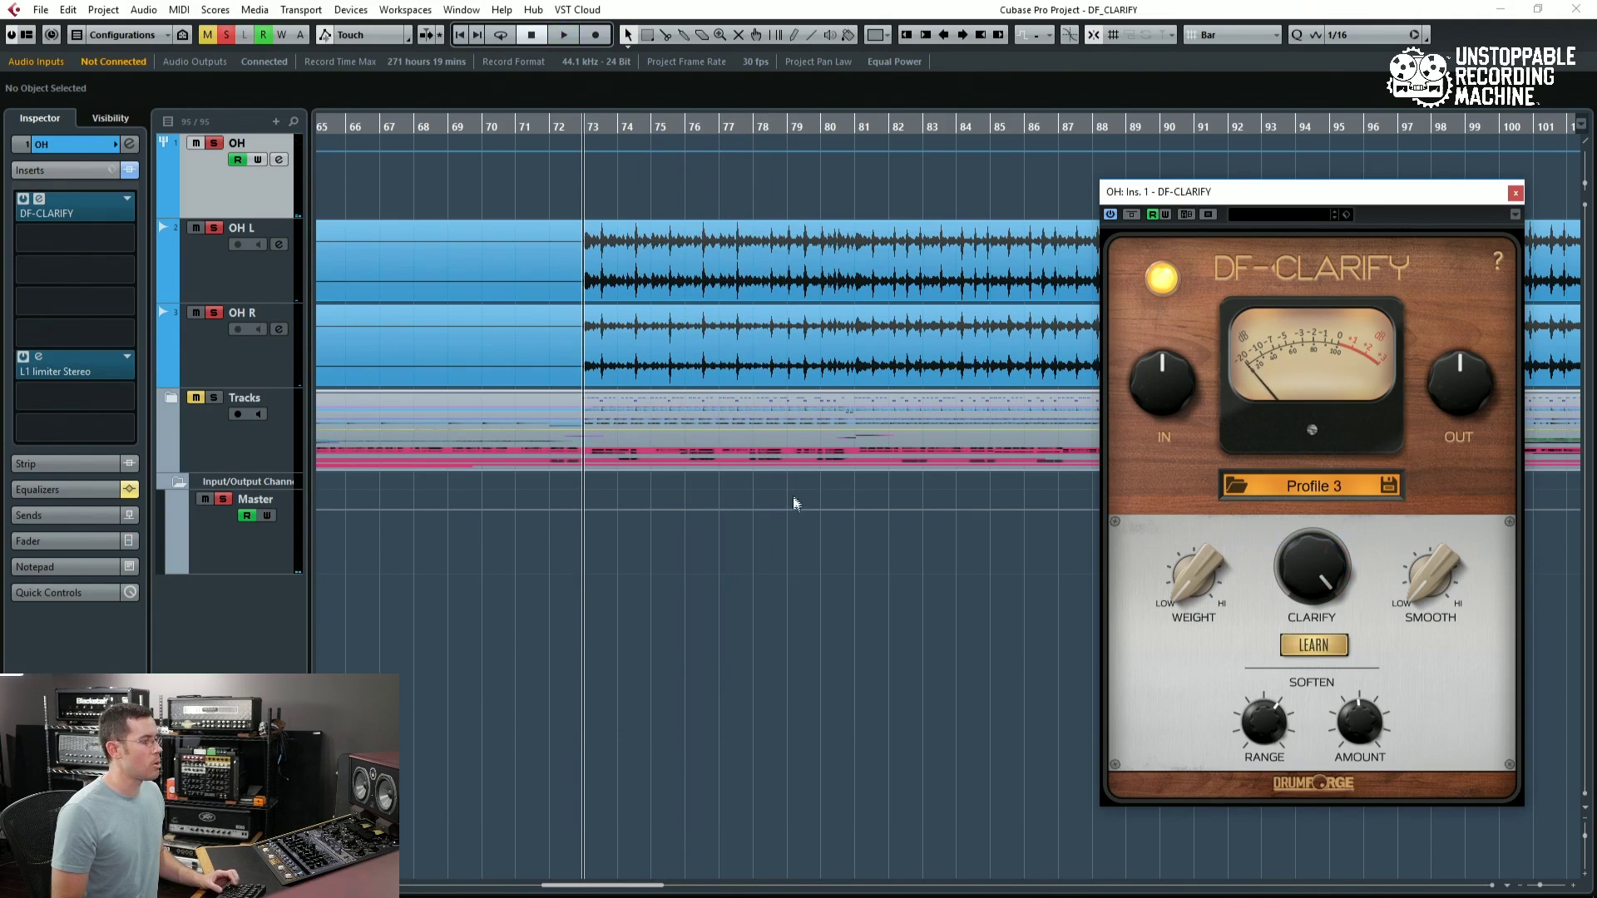
scroll(790, 536, "right", 3)
scroll(791, 532, "right", 1)
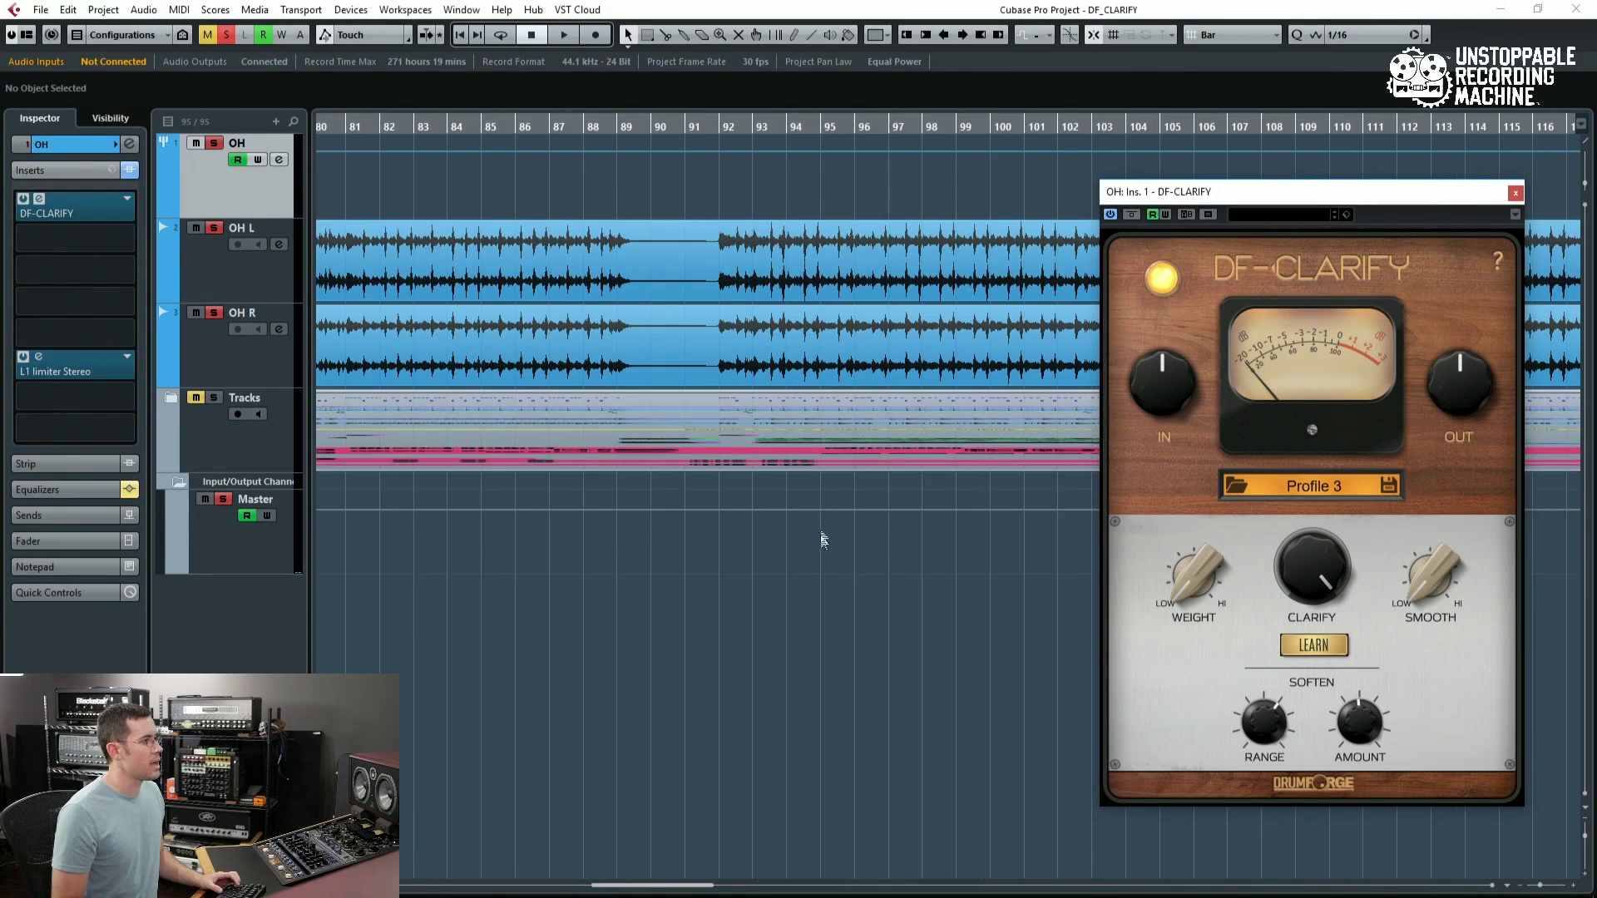
left_click(718, 129)
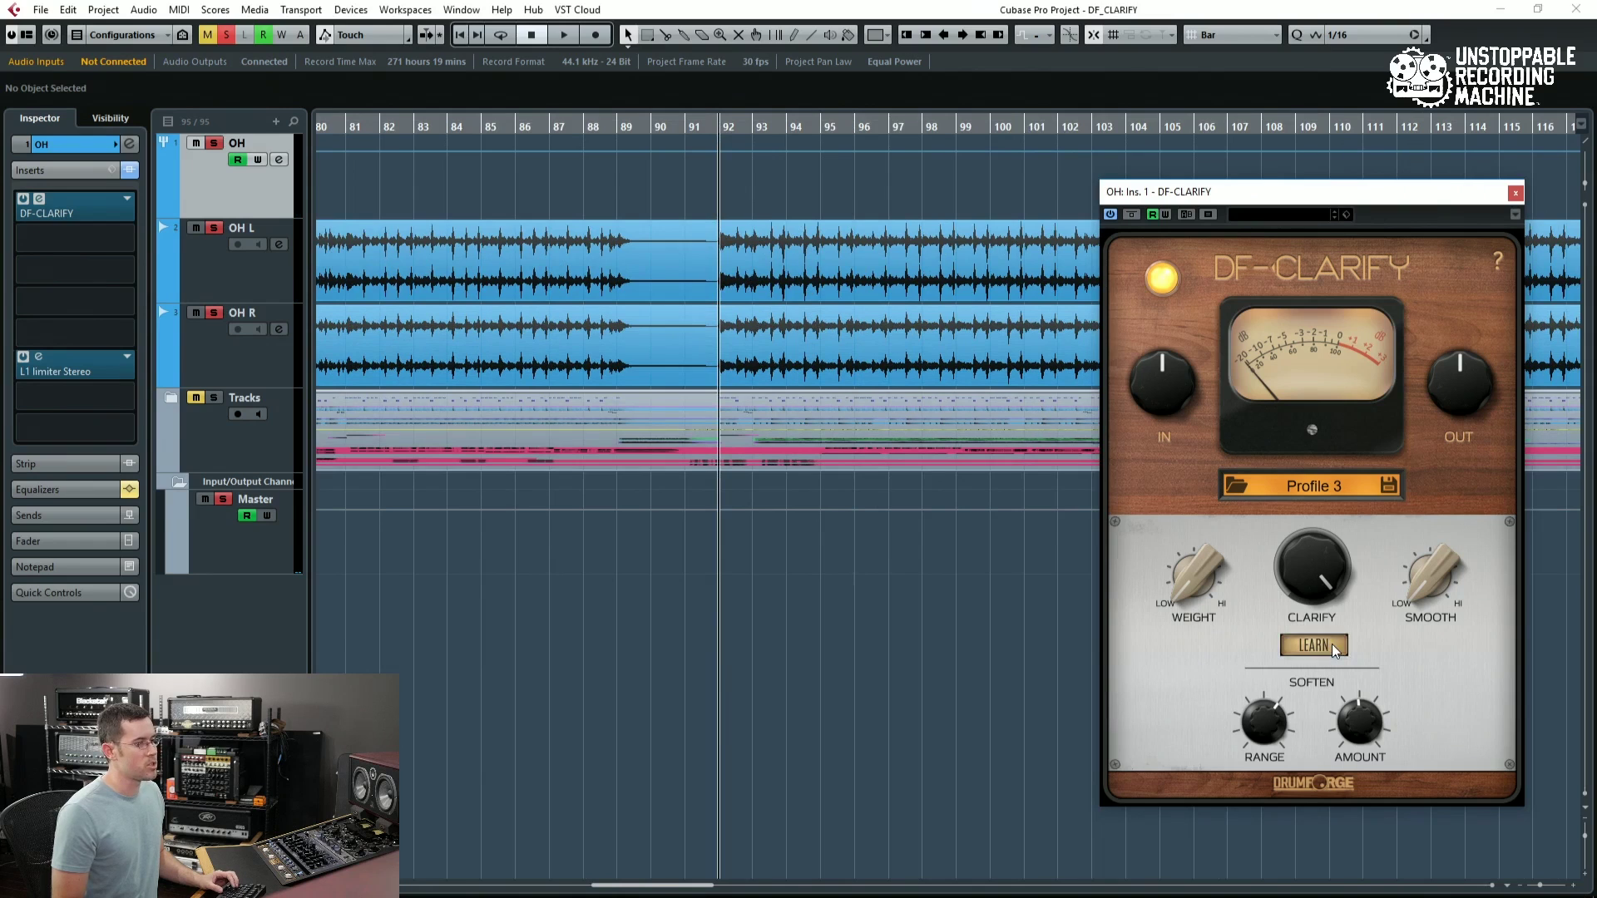
key("space")
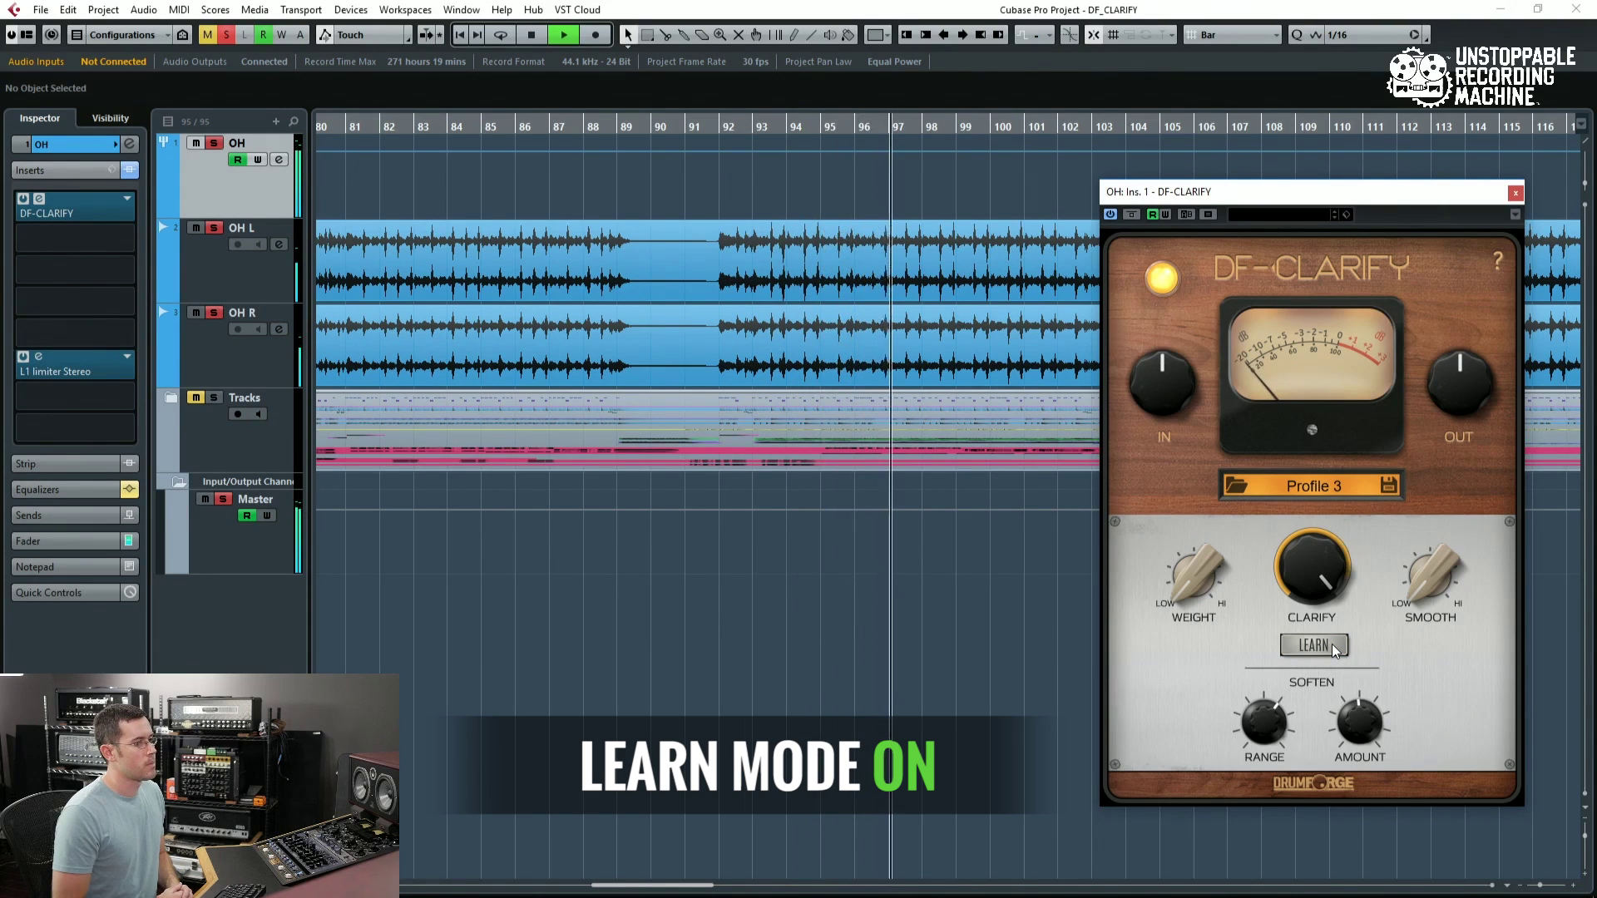
key("space")
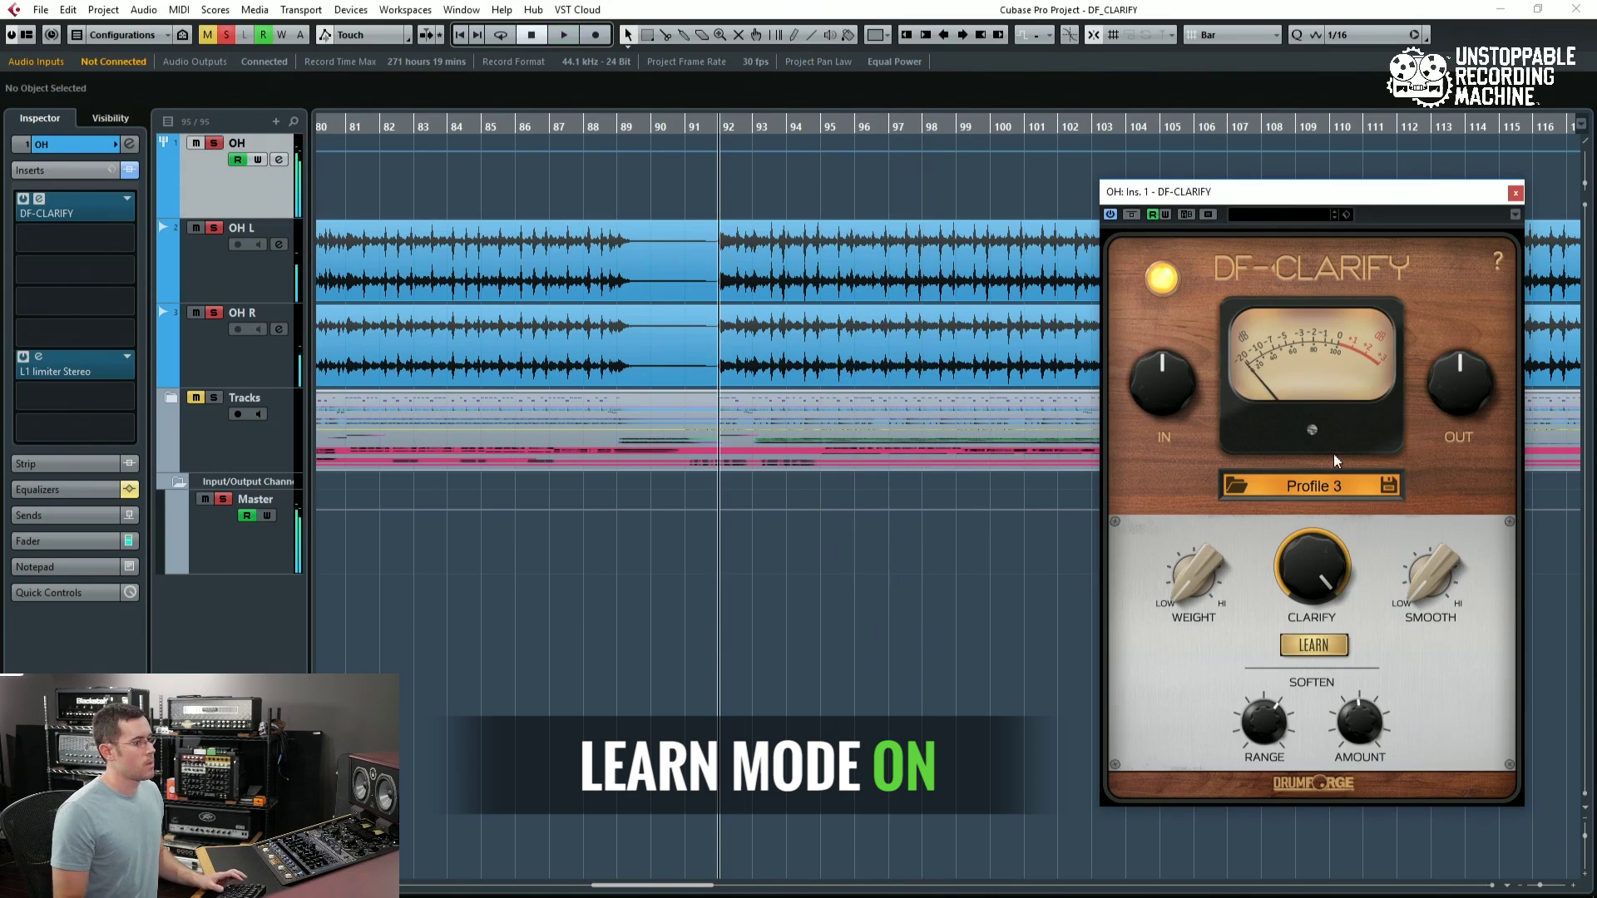
- Select Profile 1, switch to Profile 2 and Profile 3 during playback, and return to Profile 1
left_click(1320, 490)
left_click(1303, 504)
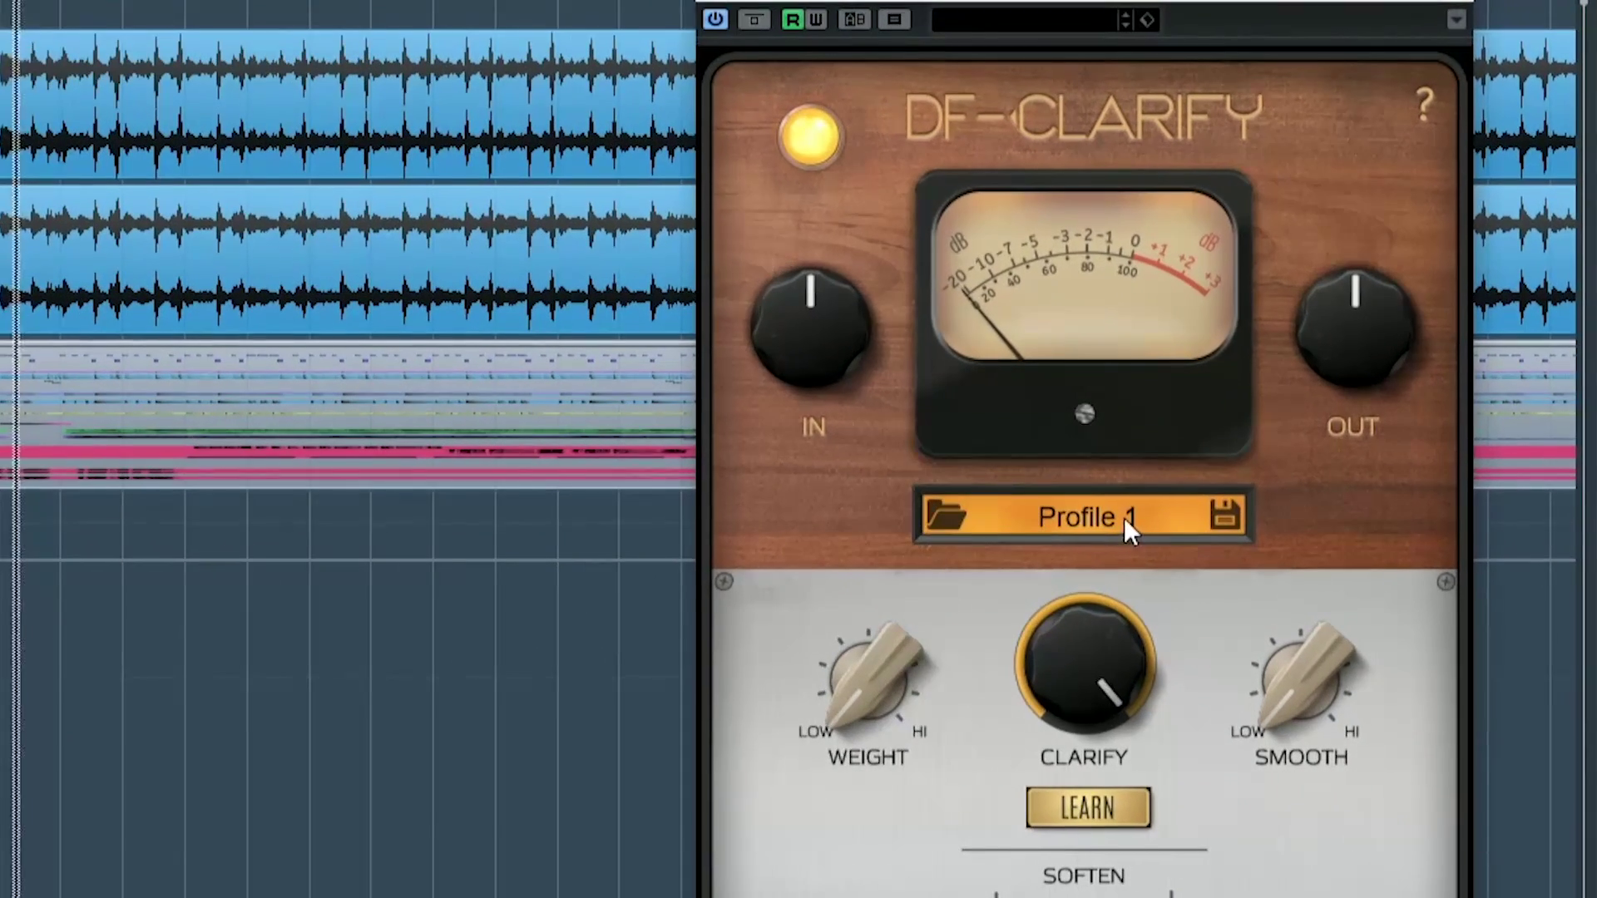
left_click(1333, 486)
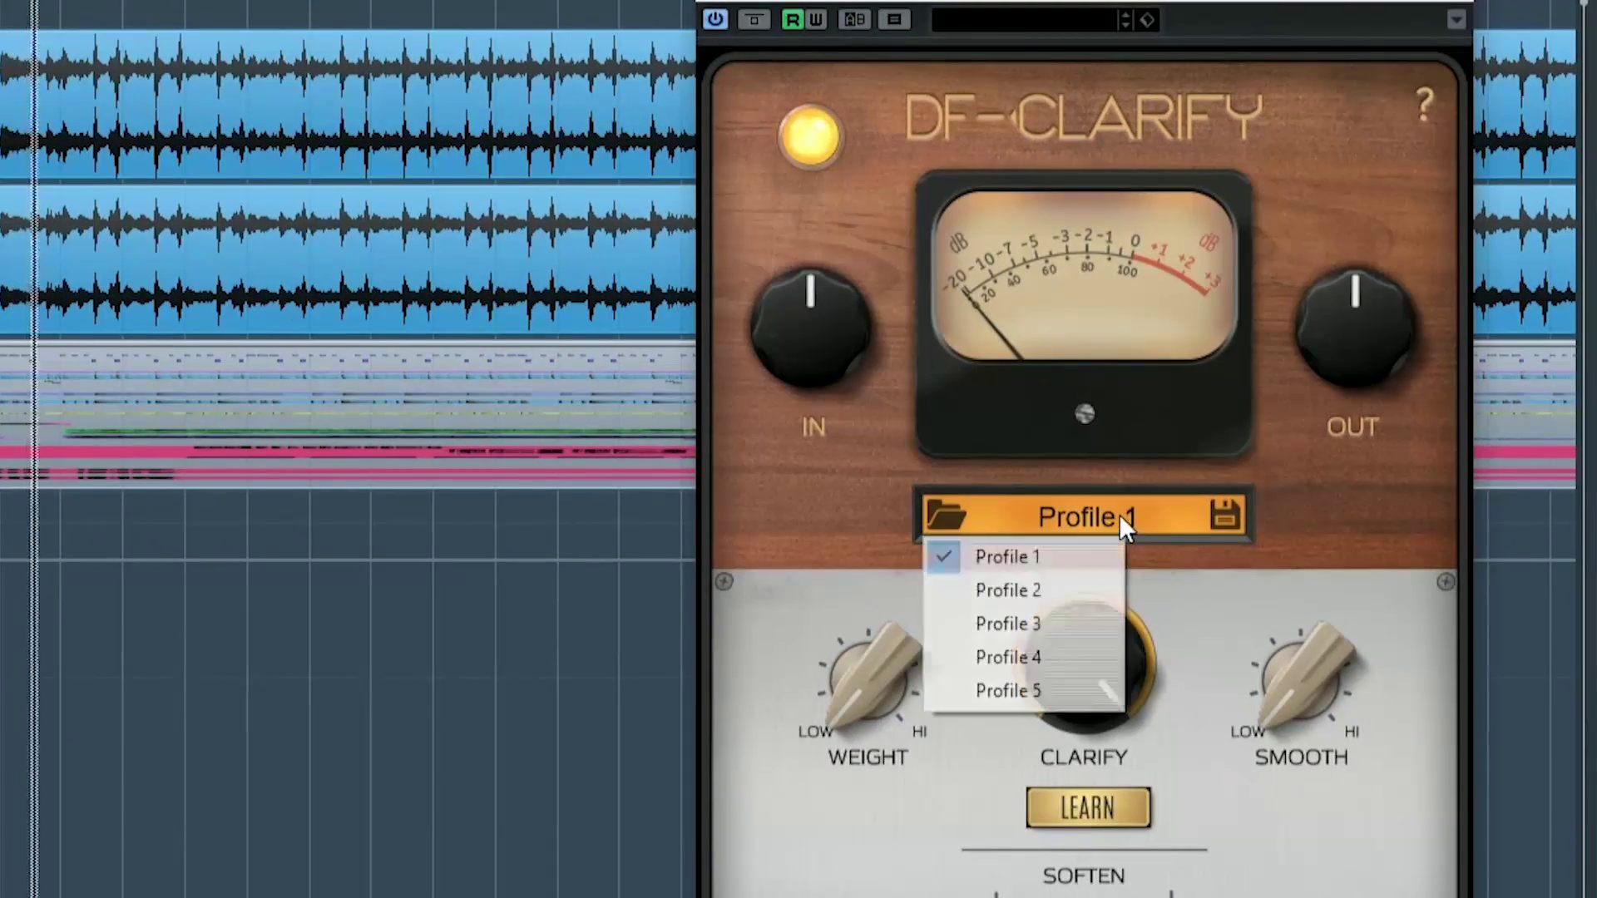
left_click(1062, 586)
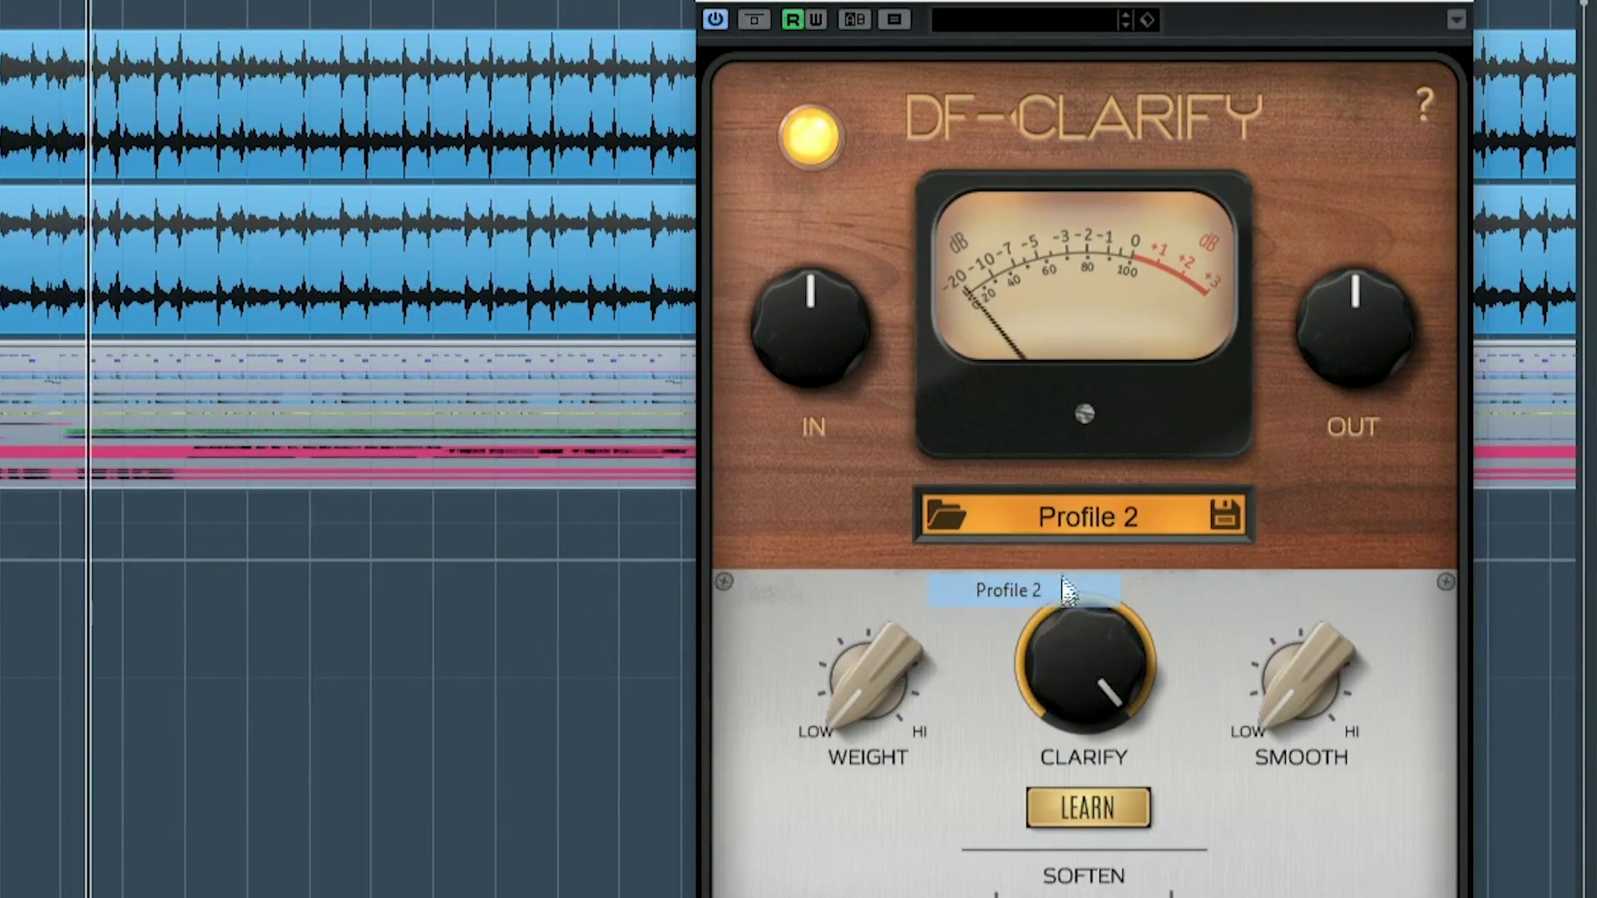
left_click(1100, 532)
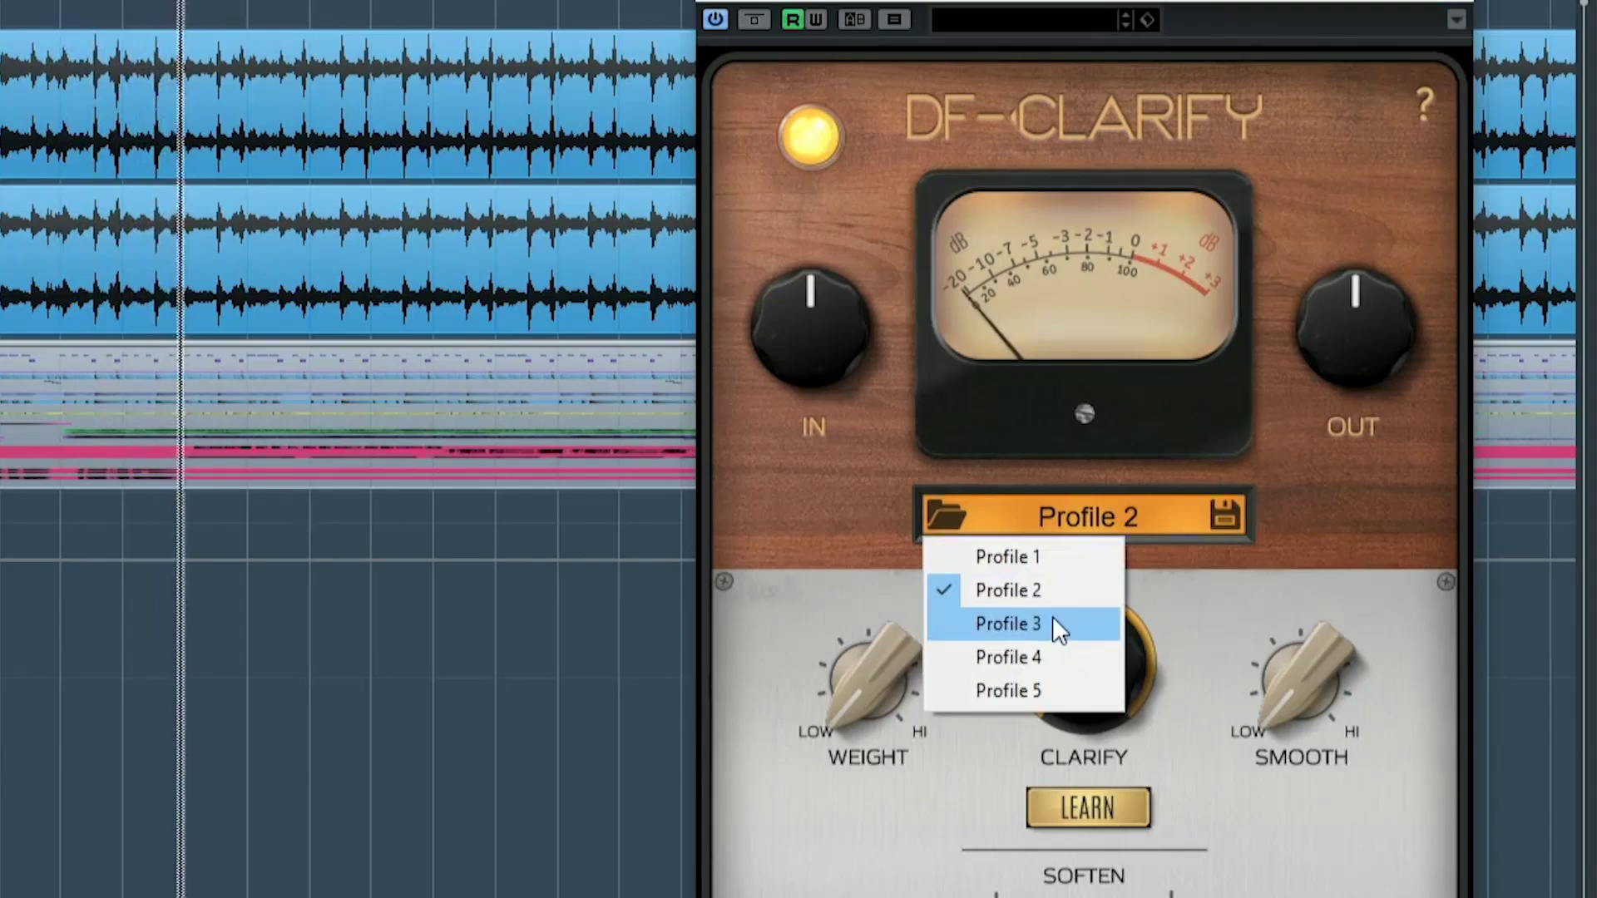
left_click(1052, 624)
left_click(1110, 521)
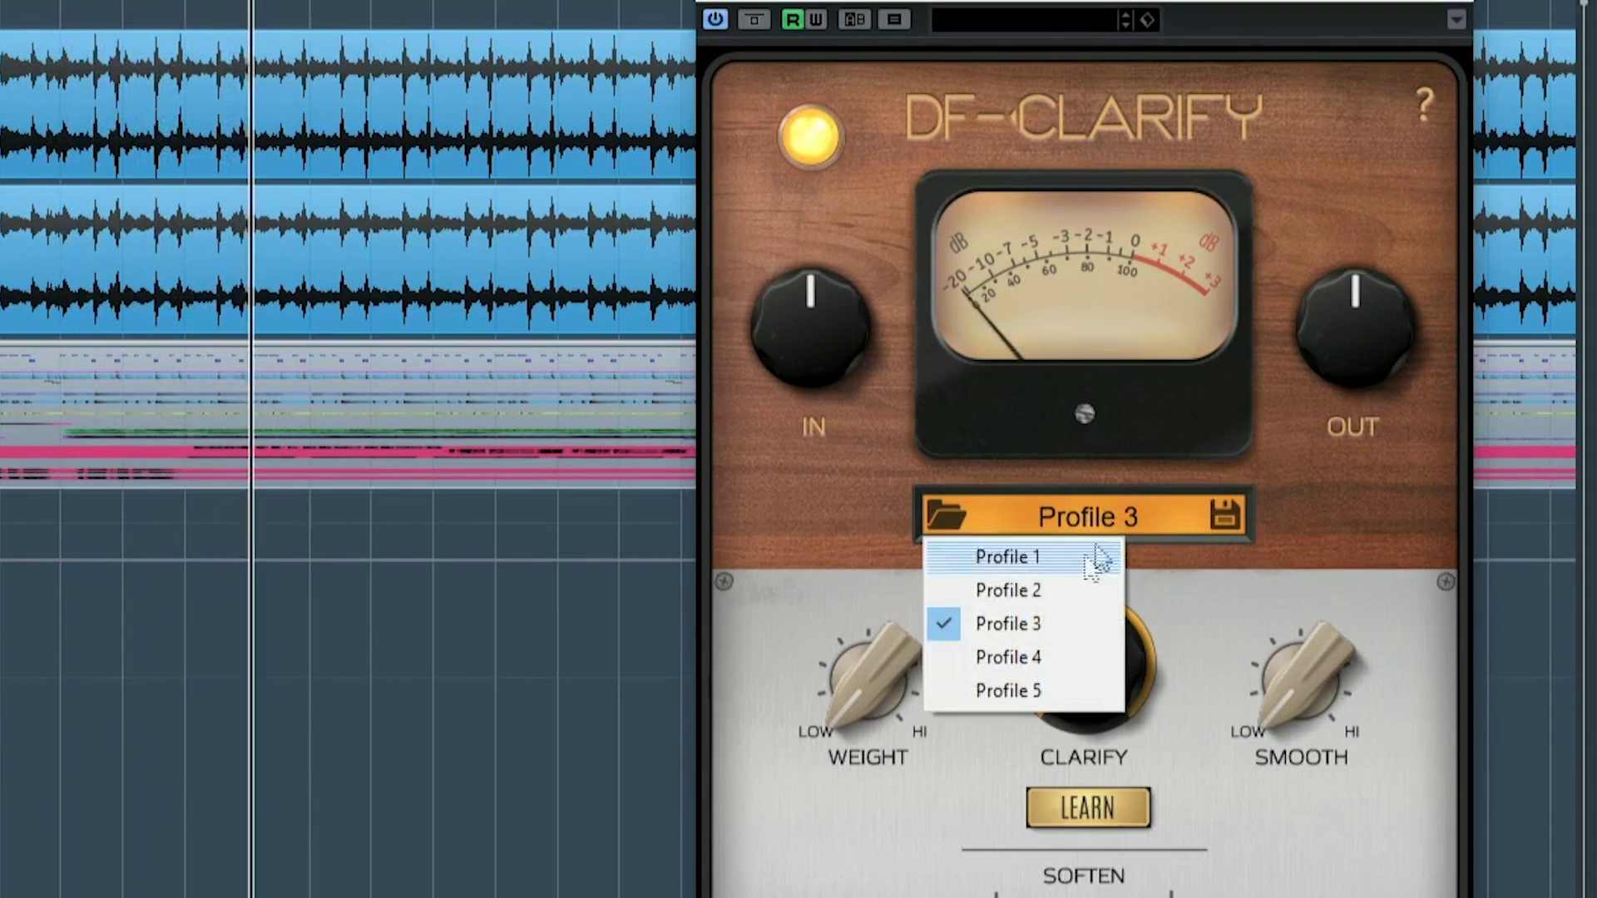
left_click(1096, 558)
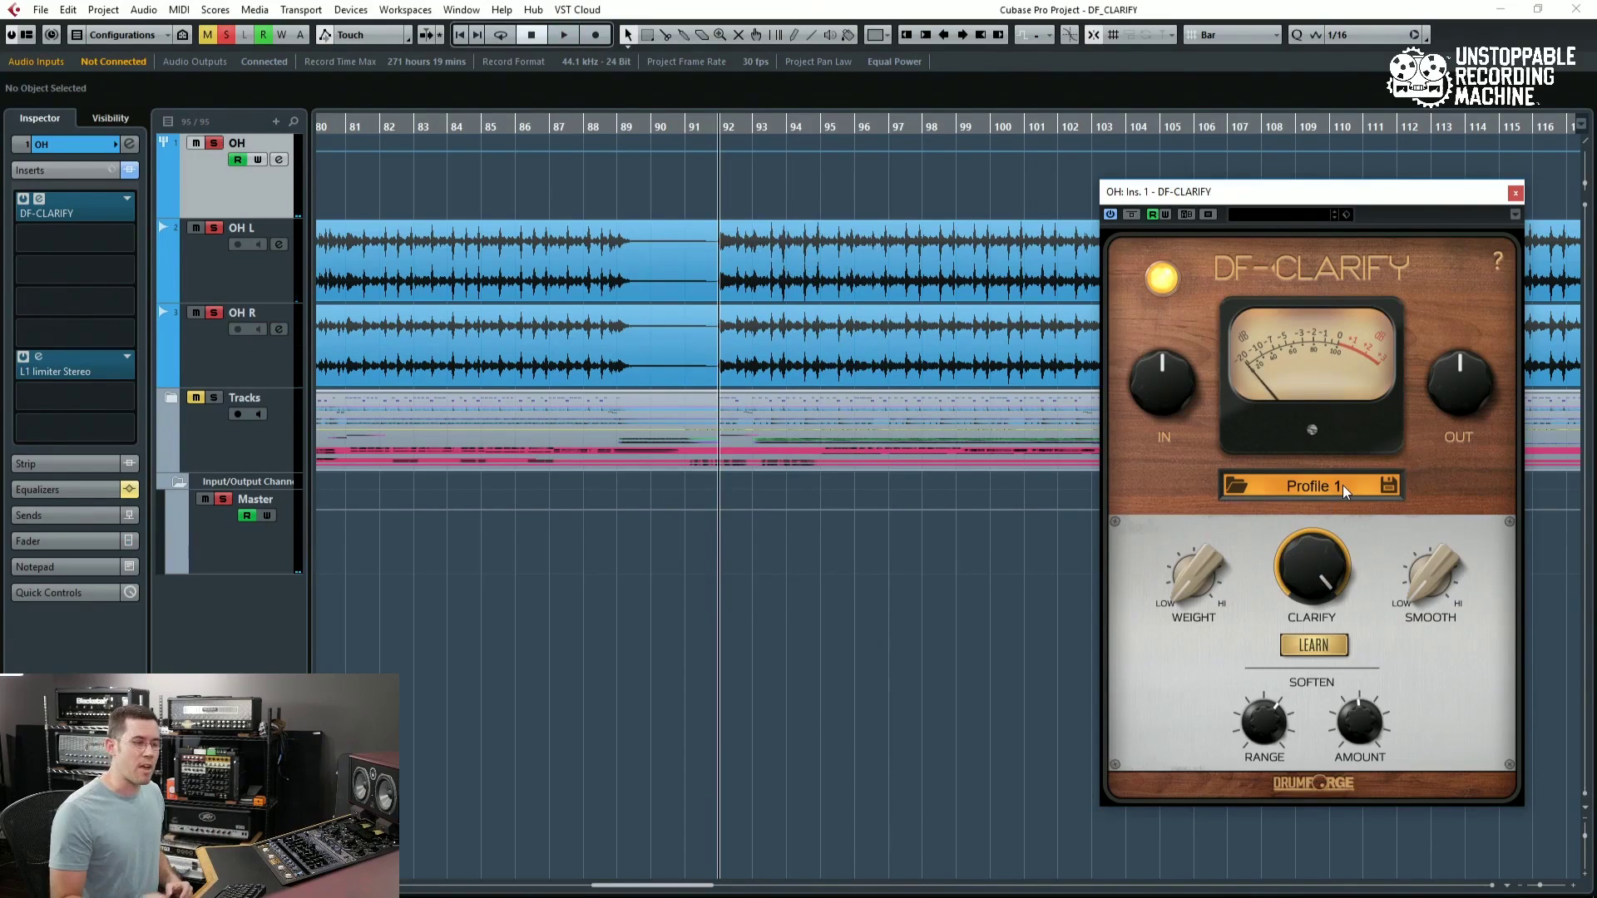
- View the dialog for saving the profile to a file, cancel it, and open the dialog for loading a saved profile
left_click(1390, 486)
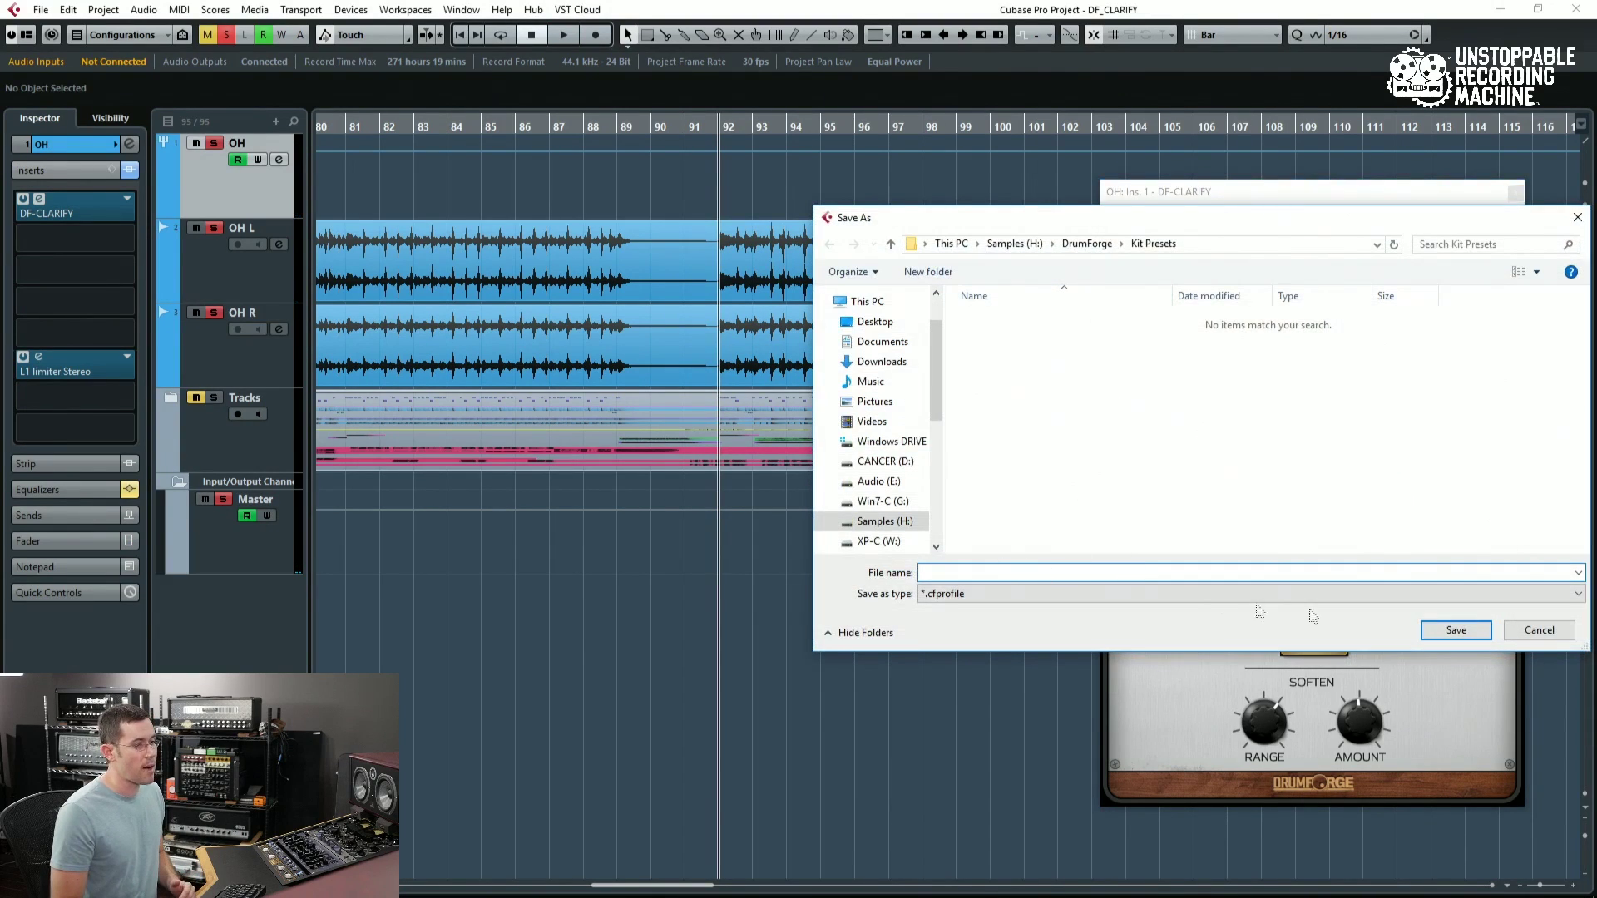
left_click(1544, 636)
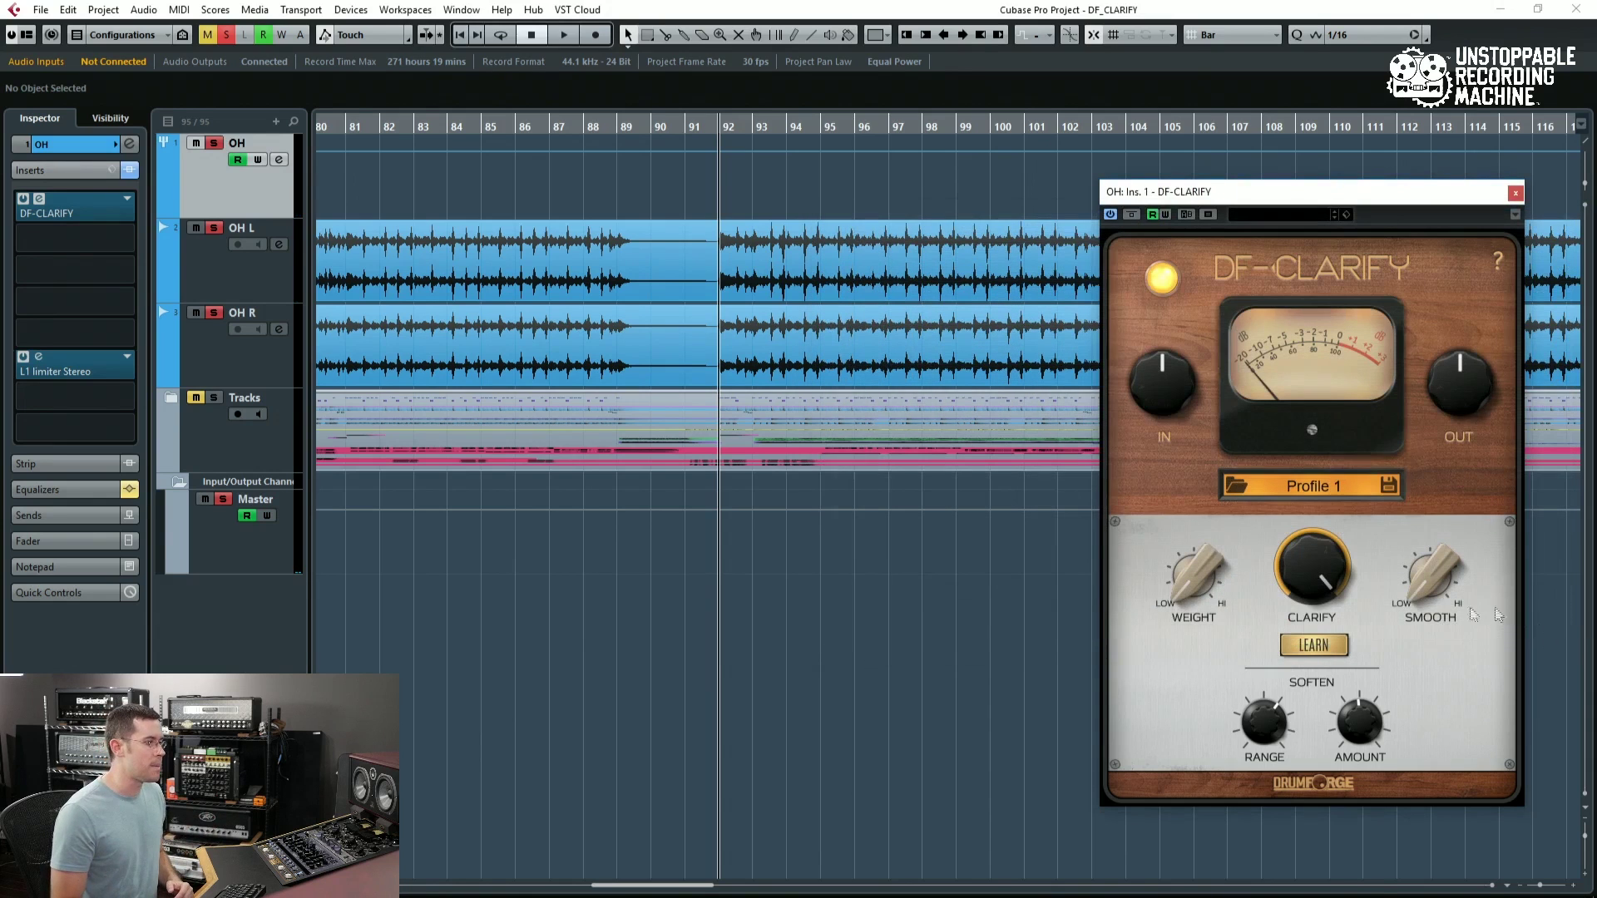
left_click(1234, 484)
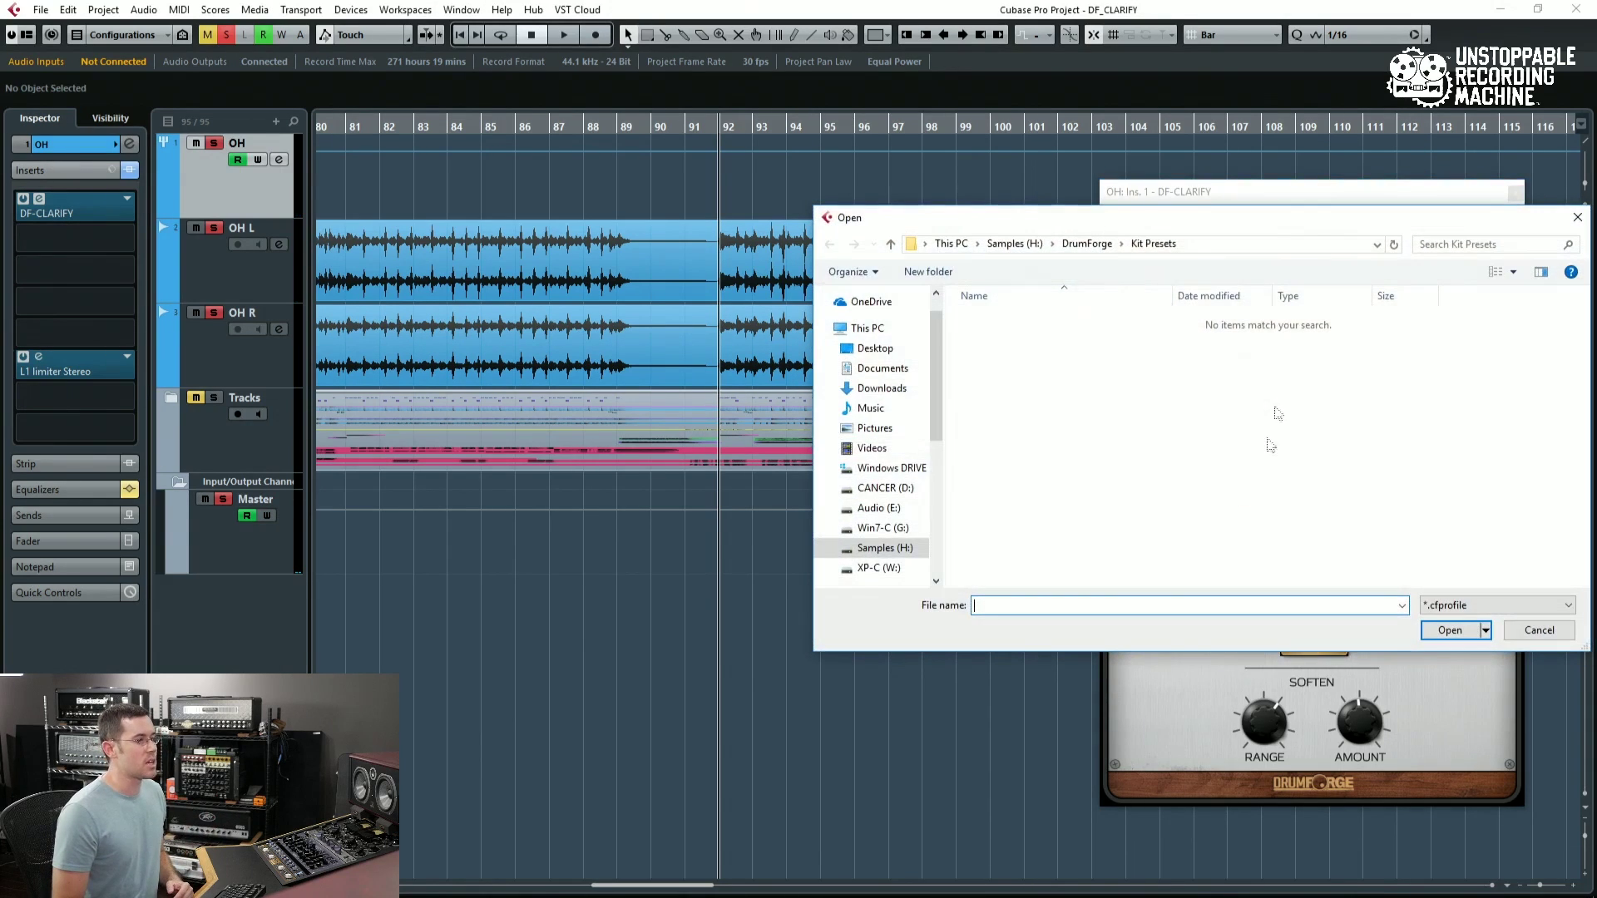